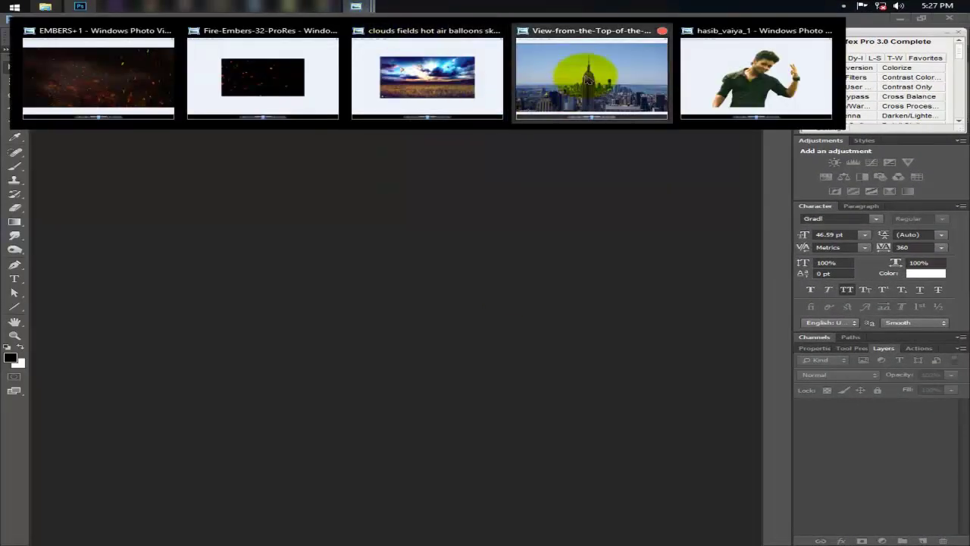
Open the View-from-the-Top-of-the-Rock photo in Photoshop and dock it as a tab.
click(580, 69)
right_click(380, 144)
click(613, 168)
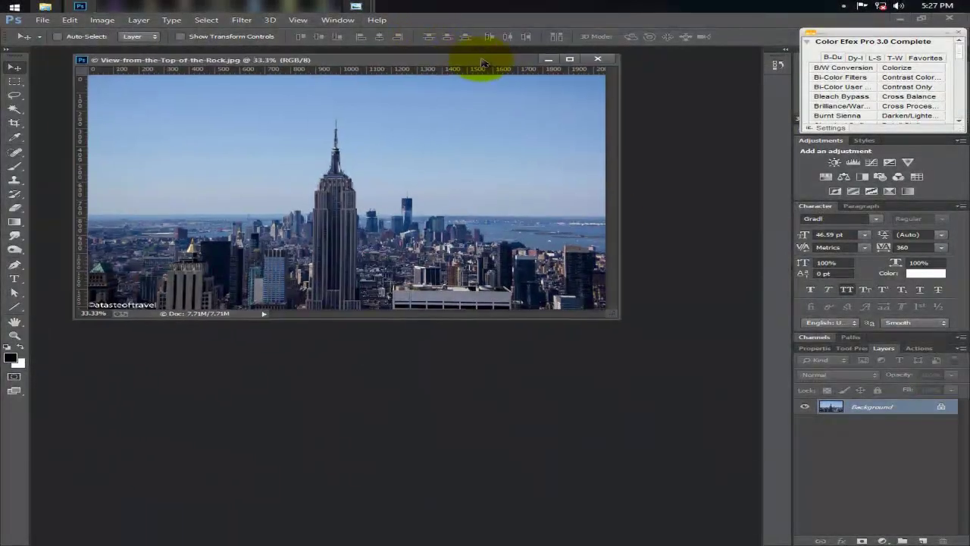
drag(476, 54, 496, 41)
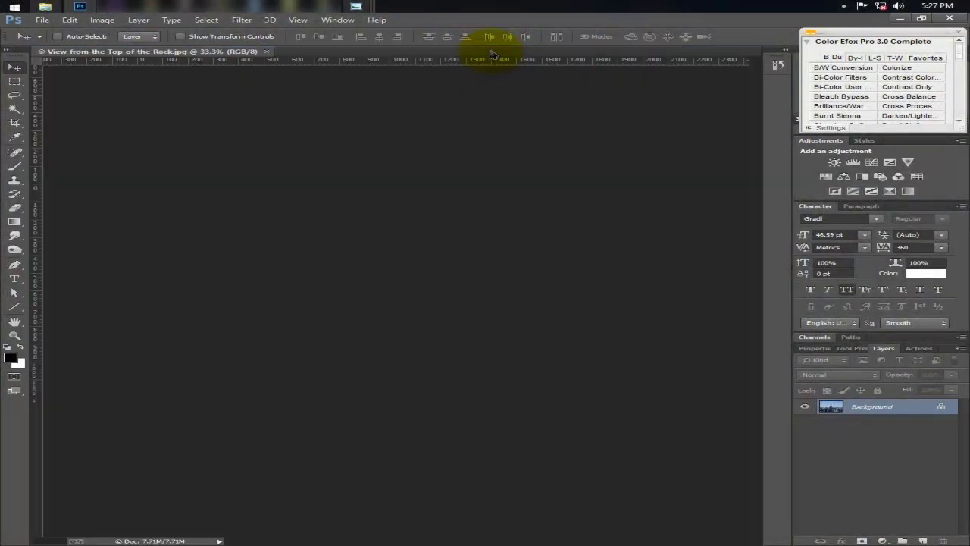
Select the whole sky above the skyline with the Magic Wand.
click(14, 109)
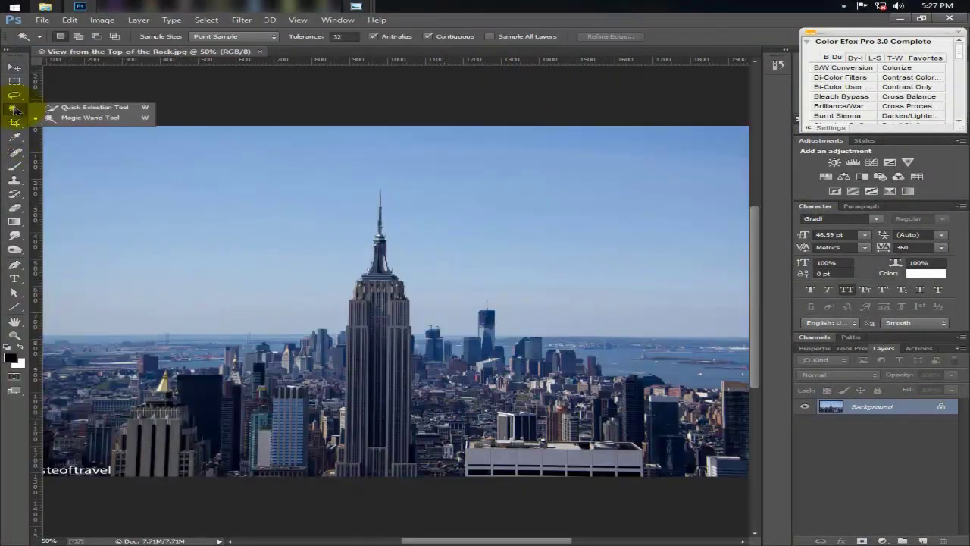
click(79, 122)
click(429, 275)
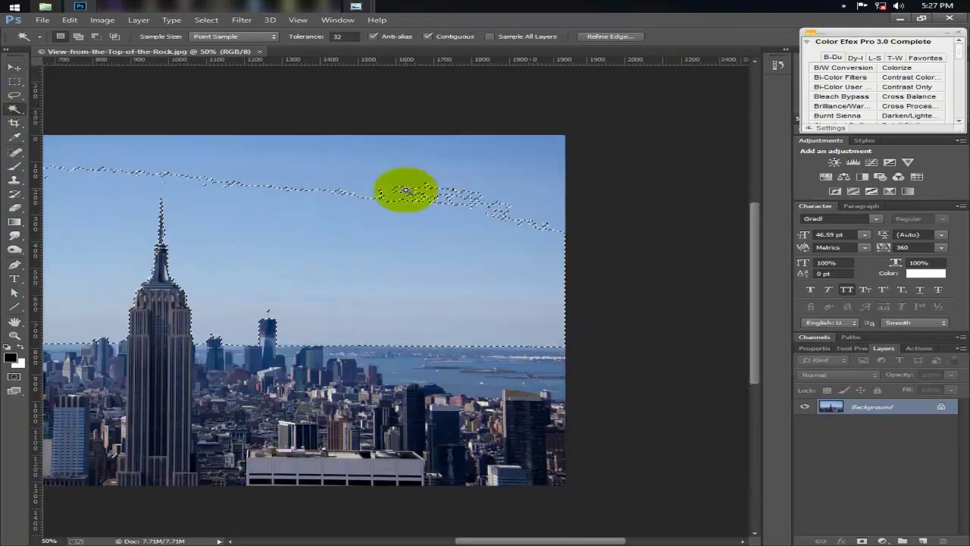
click(439, 159)
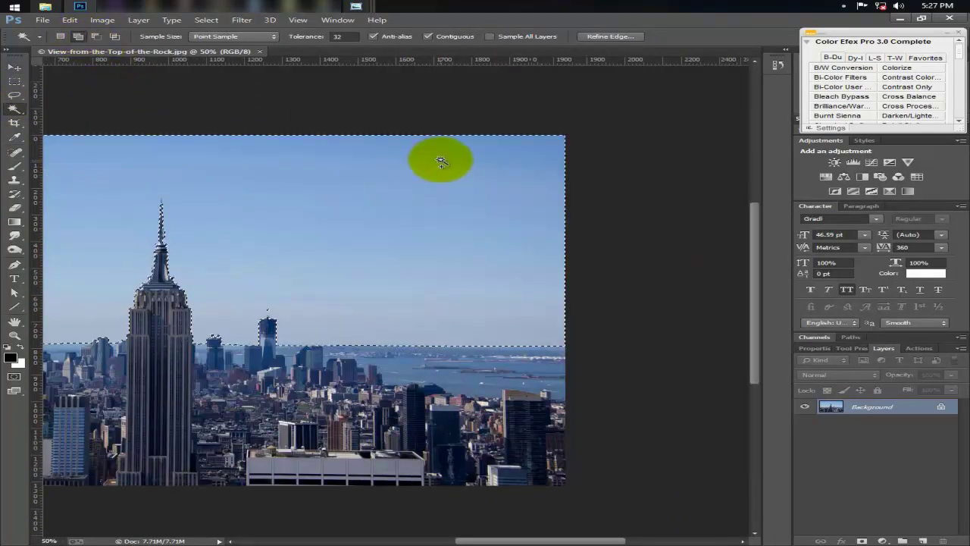
drag(440, 159, 762, 206)
drag(558, 298, 423, 290)
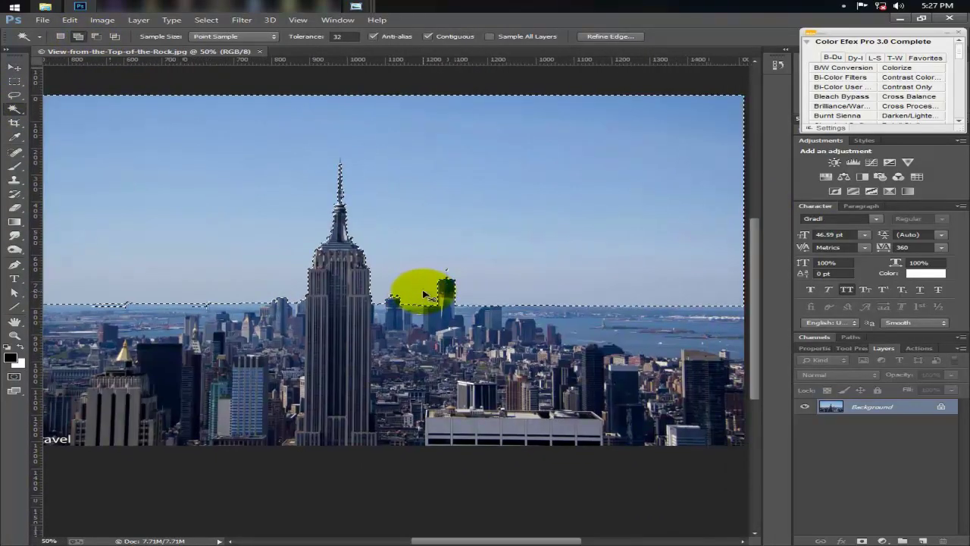
key(ctrl+minus)
Invert the selection to the city and add a layer mask hiding the sky.
click(13, 94)
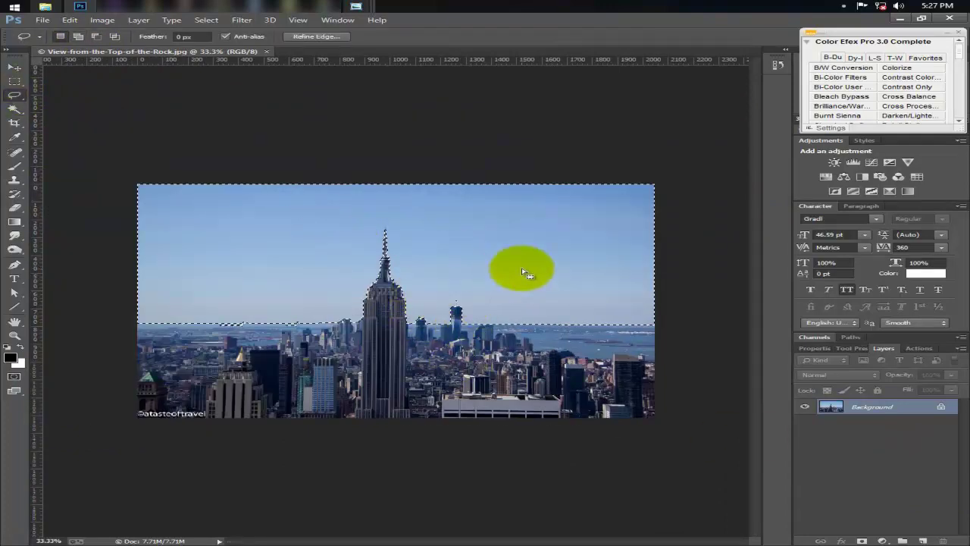
right_click(523, 255)
click(595, 268)
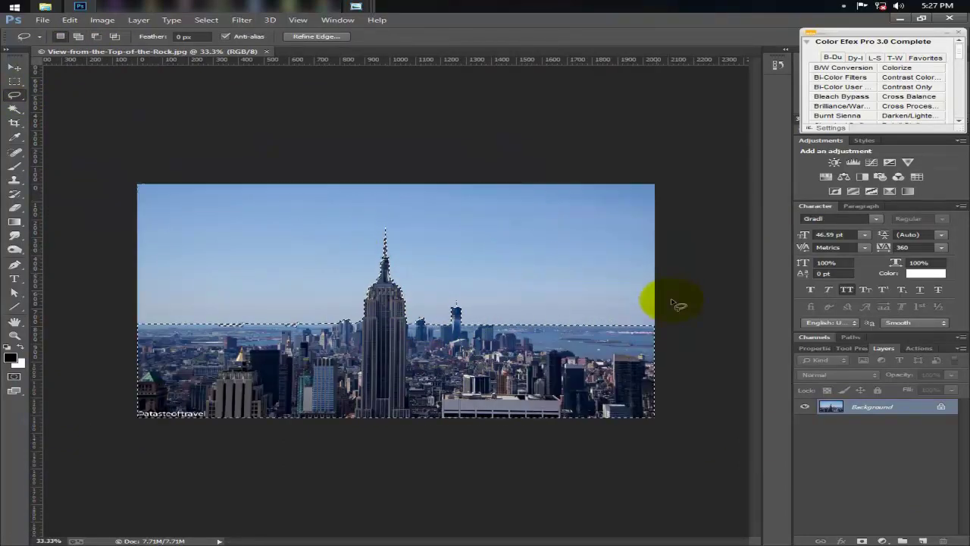
click(862, 541)
key(ctrl+plus)
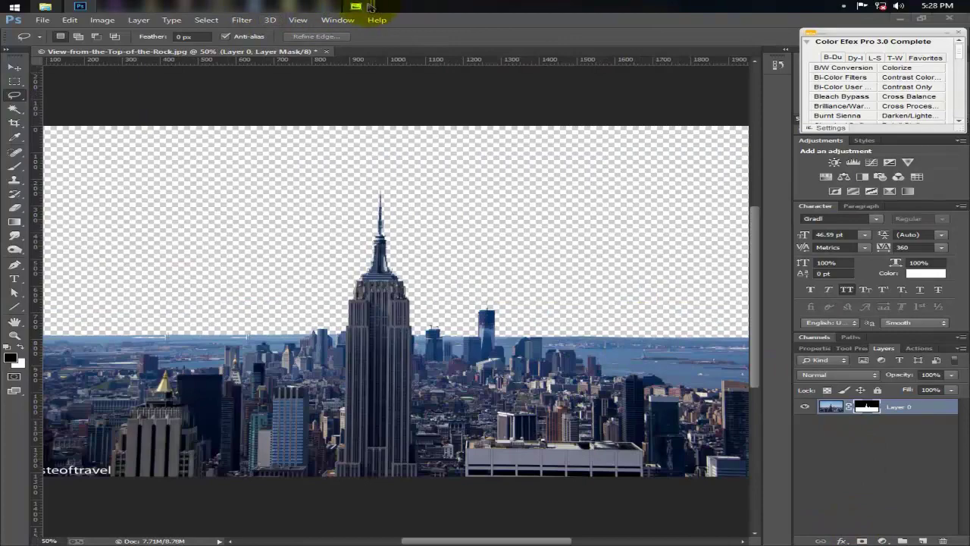
click(429, 76)
right_click(450, 169)
Open the clouds-and-balloons photo and move its marqueed sky into the skyline document.
click(684, 203)
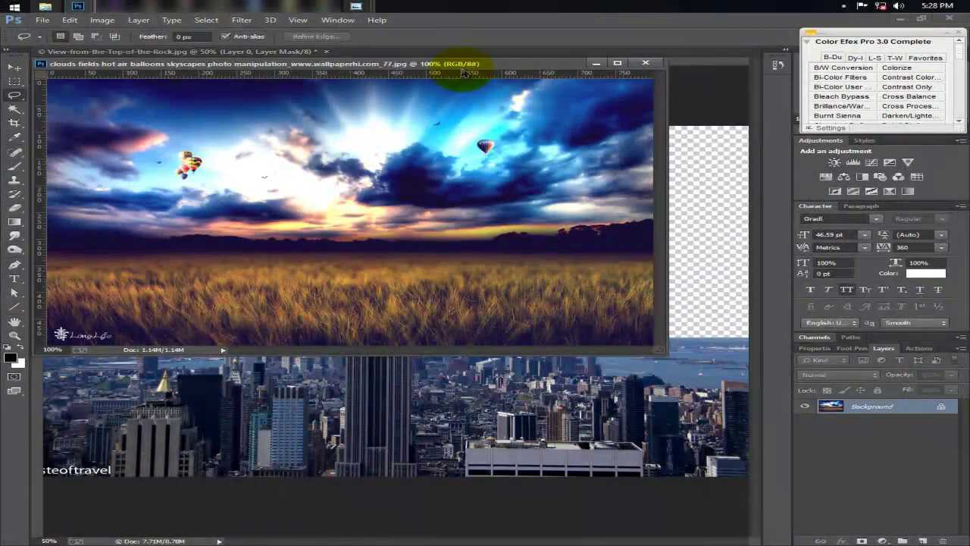
mouse_move(461, 62)
mouse_down()
mouse_move(508, 61)
mouse_move(520, 49)
mouse_up()
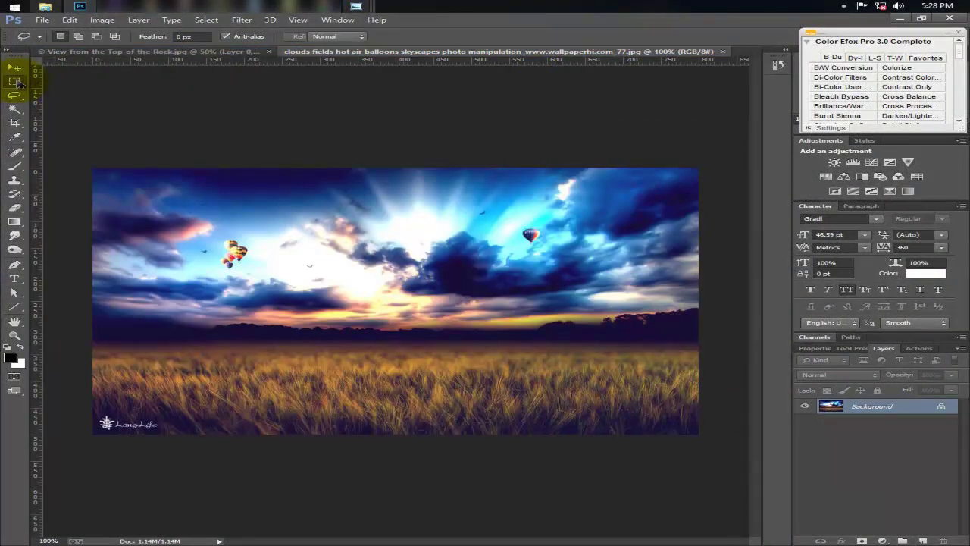
click(15, 82)
drag(92, 168, 703, 350)
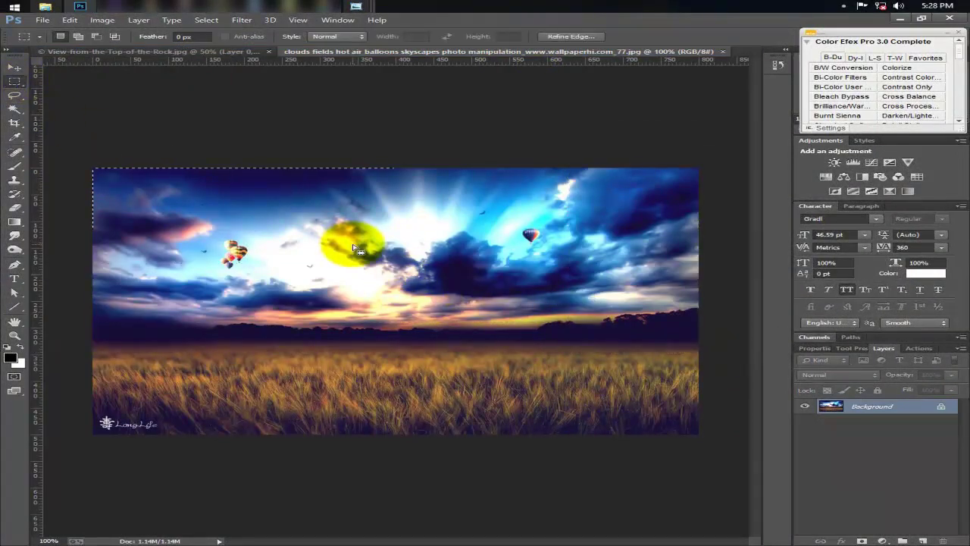
key(v)
drag(356, 266, 367, 265)
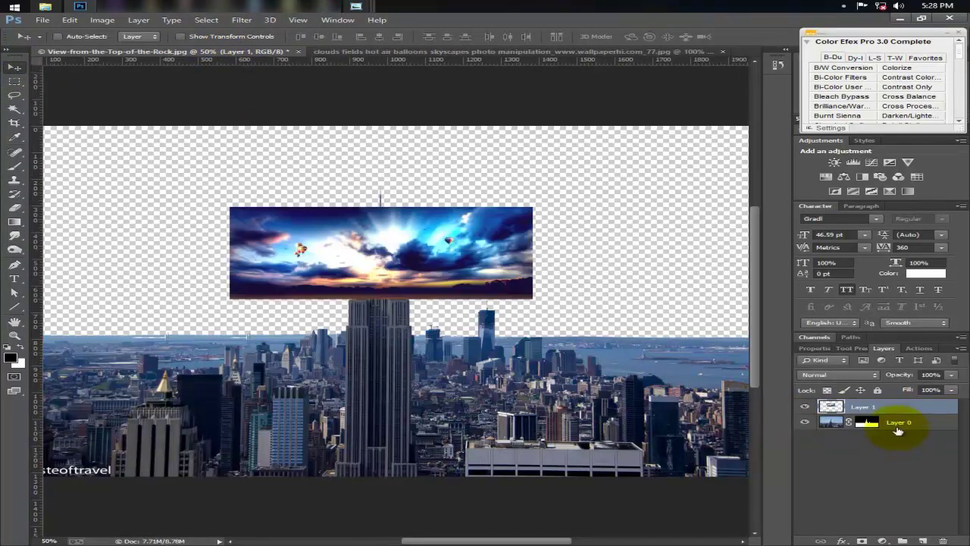
Place the clouds layer beneath the city and enlarge it to fill the sky.
drag(872, 406, 866, 454)
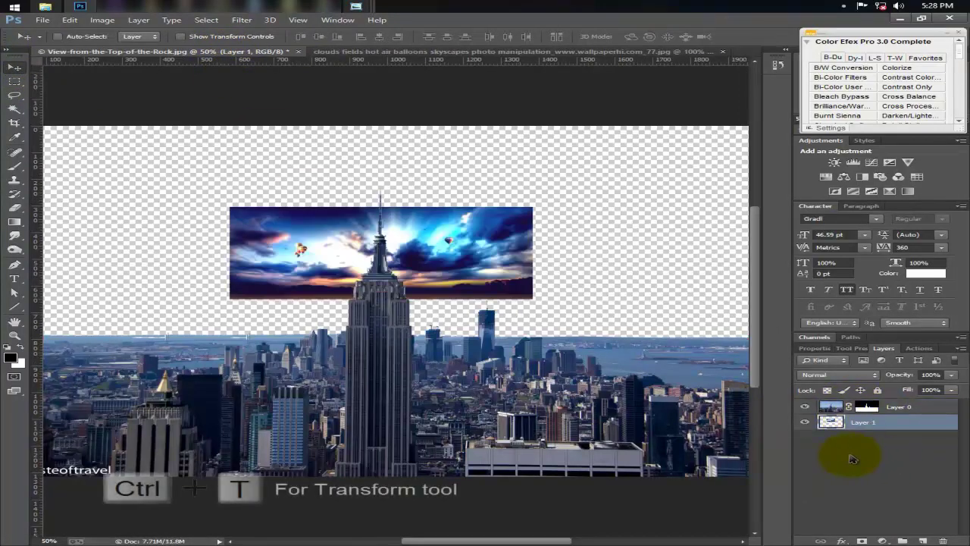
key(ctrl+minus)
key(ctrl+t)
mouse_move(488, 301)
mouse_down()
mouse_move(582, 314)
mouse_move(749, 366)
mouse_up()
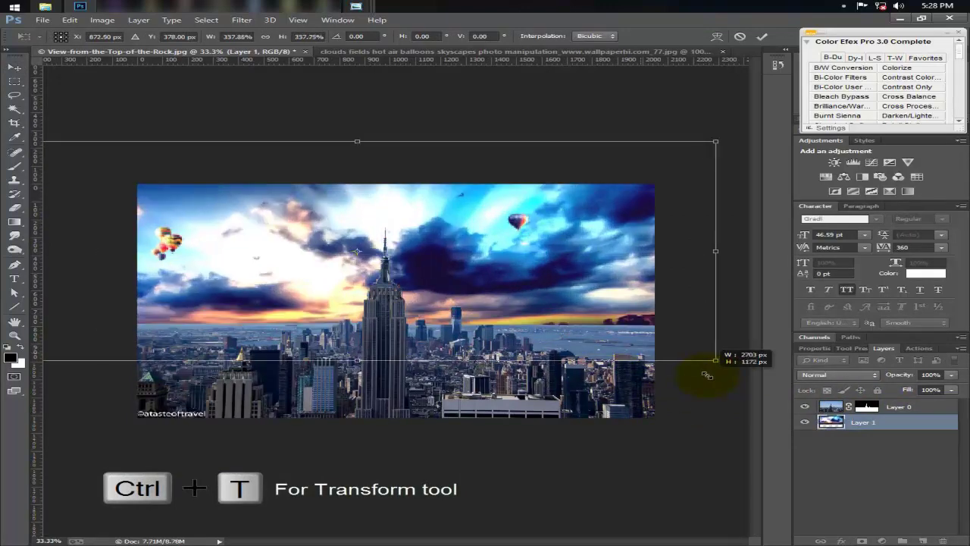
drag(562, 275, 579, 271)
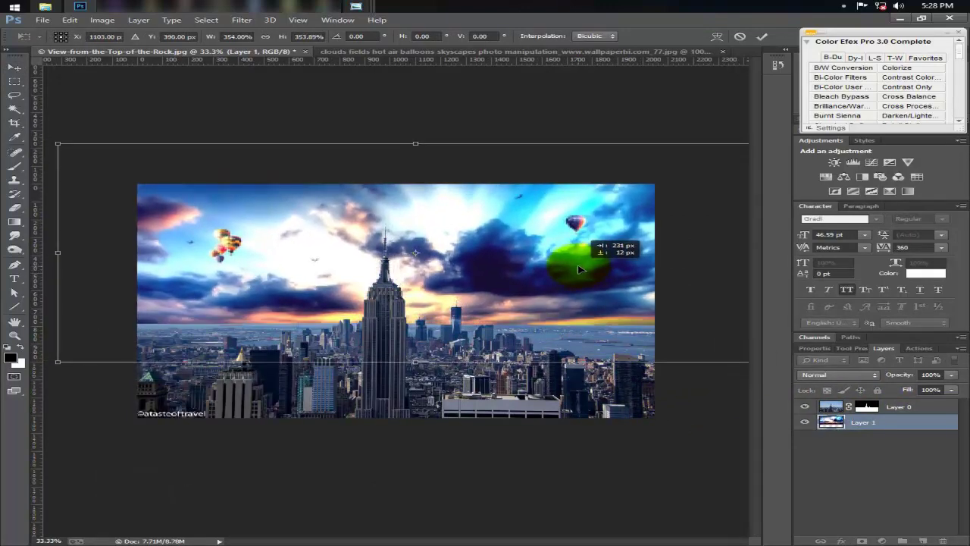
key(Return)
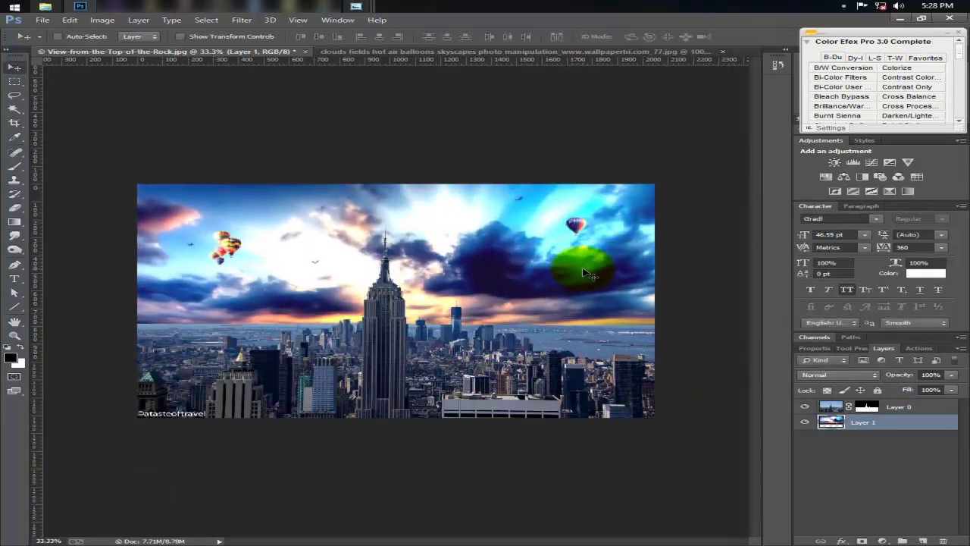
key(ctrl+plus)
Apply Color Balance to Layer 0, shifting midtones and highlights toward blue.
click(894, 408)
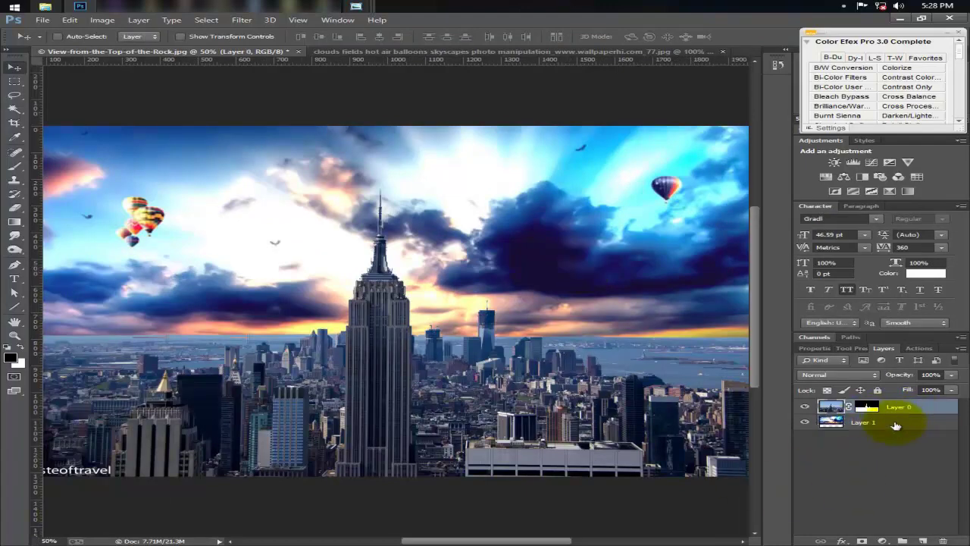
click(102, 20)
mouse_move(125, 47)
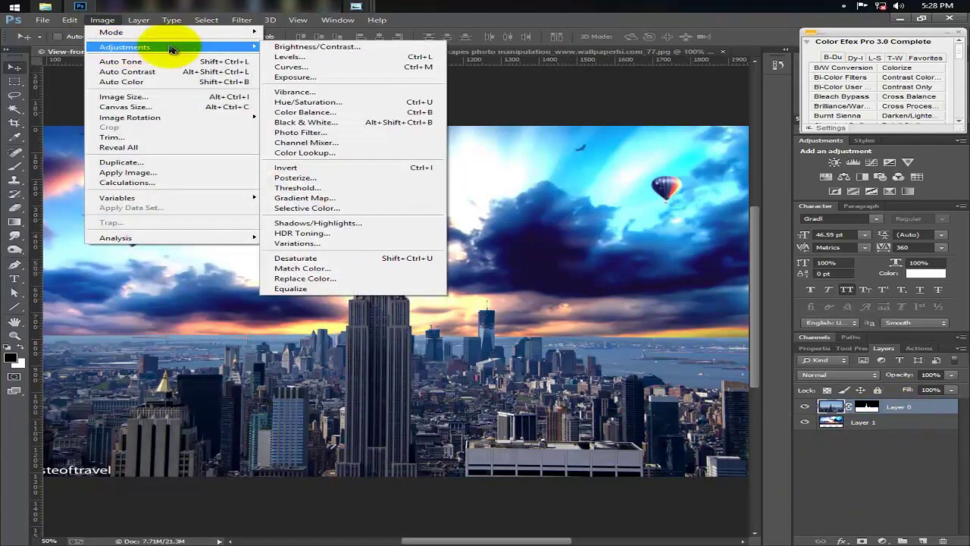
click(348, 99)
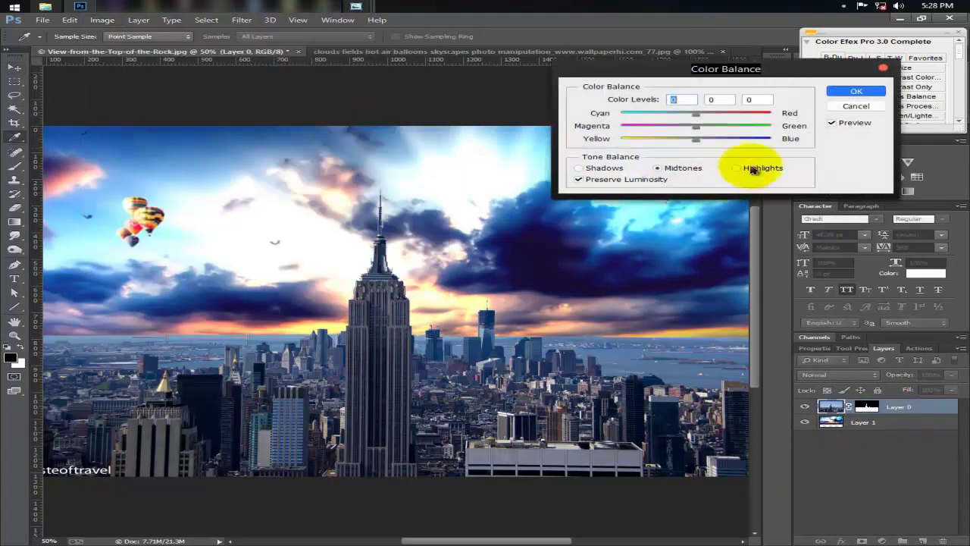
click(709, 141)
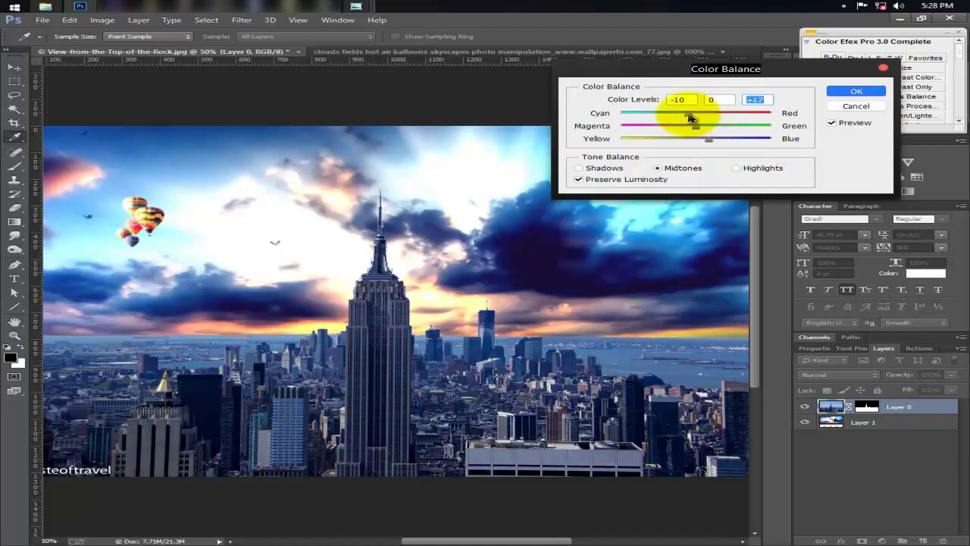
click(734, 168)
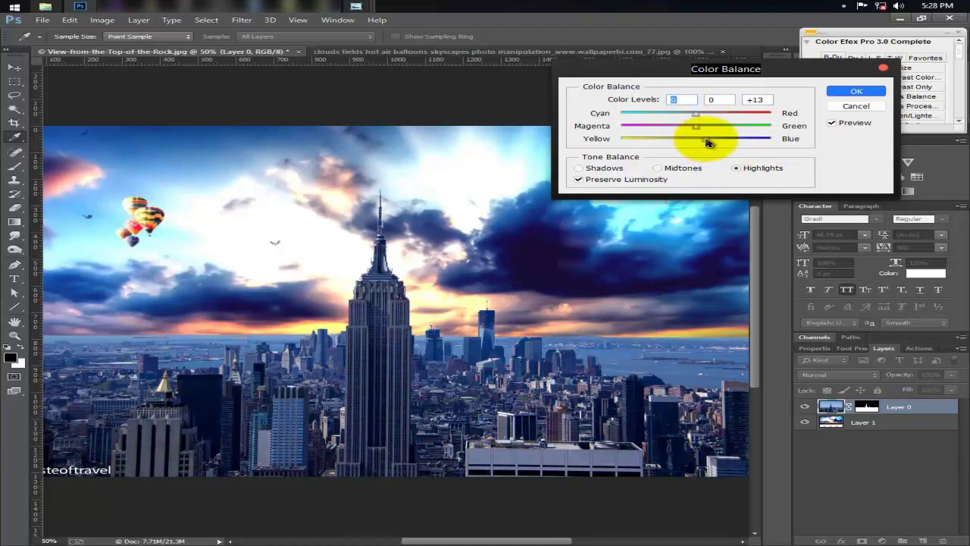
click(855, 91)
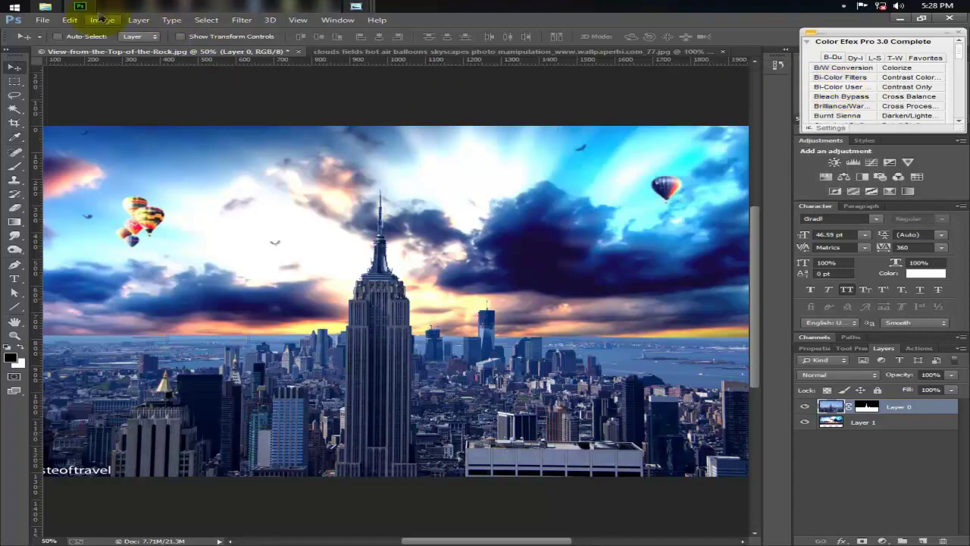
Apply Curves to the city, lifting the Blue channel's black point.
click(101, 20)
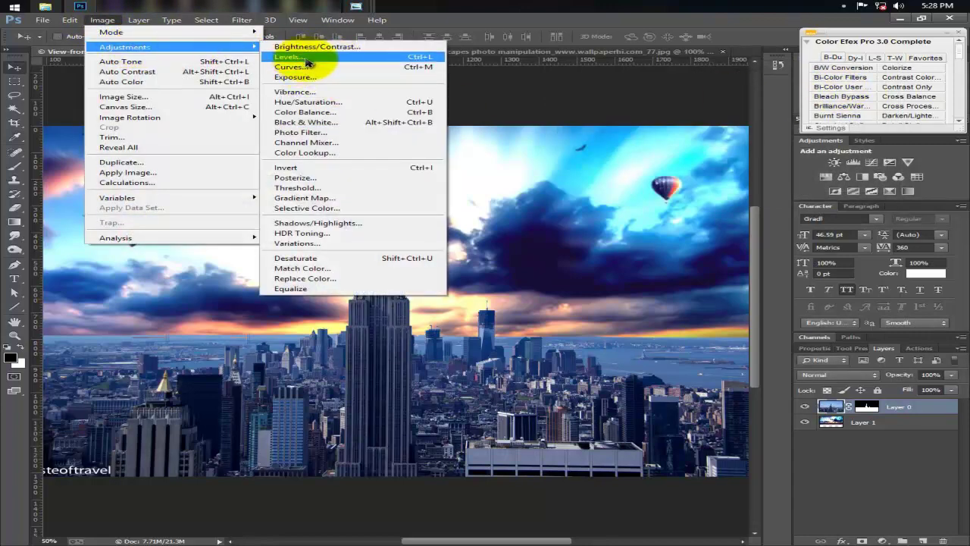
click(292, 67)
drag(563, 76, 851, 49)
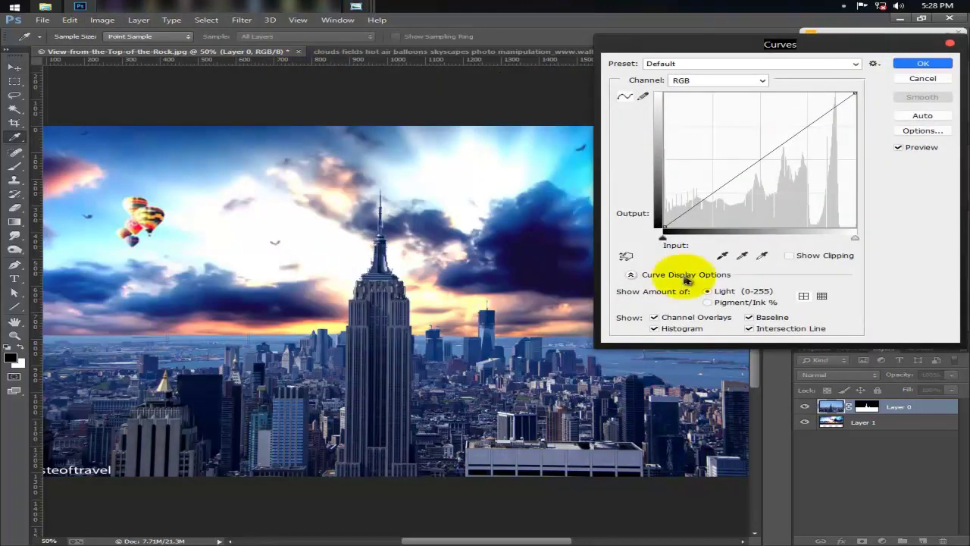
click(713, 81)
click(690, 118)
drag(662, 226, 661, 215)
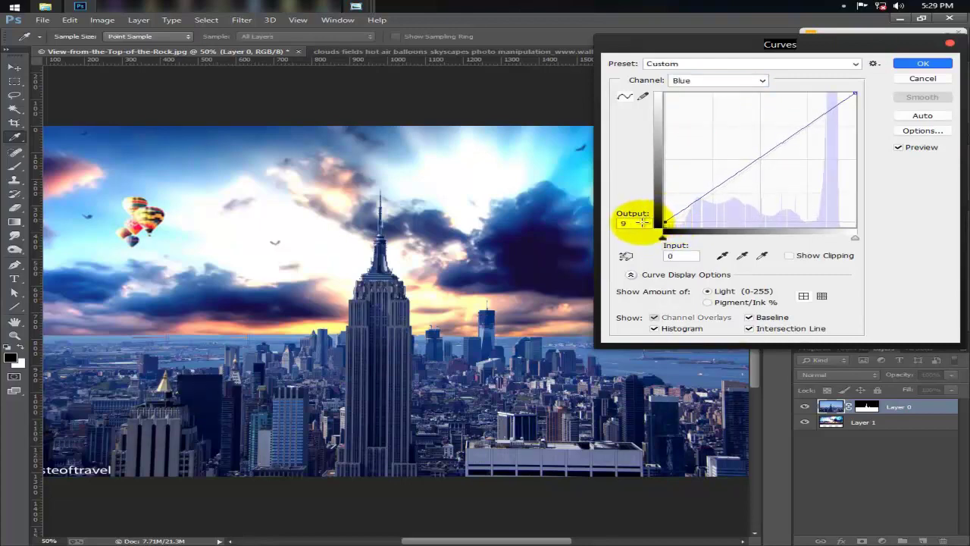
click(935, 63)
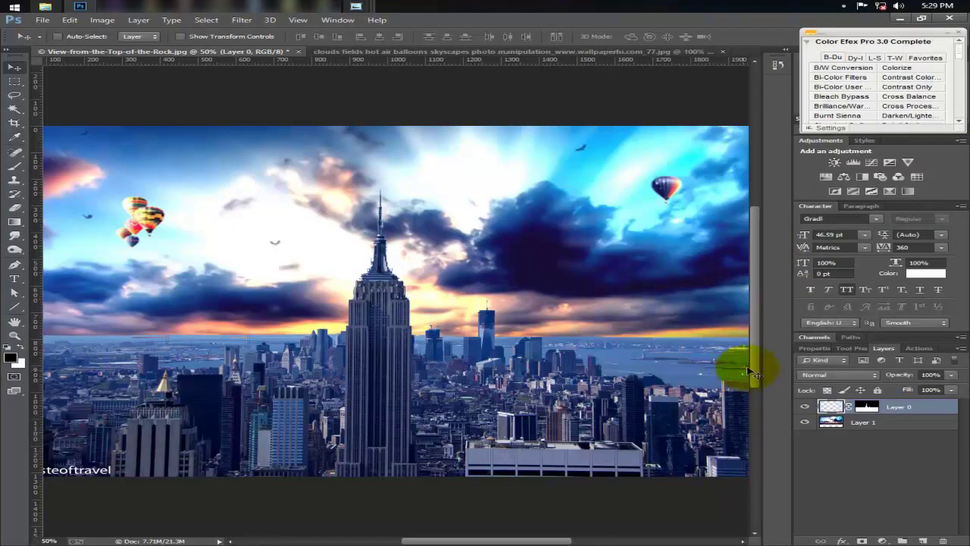
shift+click(873, 424)
Merge the city and clouds layers, then smudge the horizon line at high strength.
right_click(869, 422)
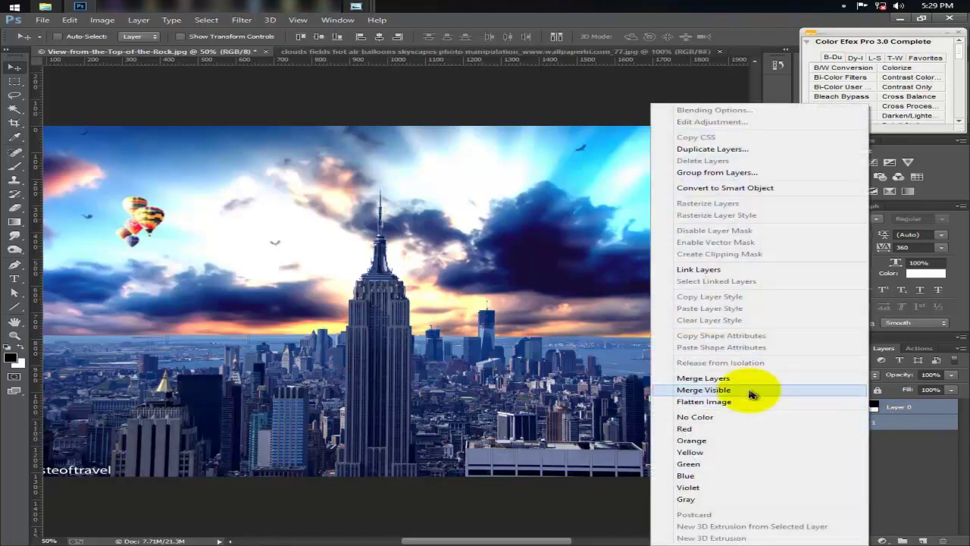
click(758, 389)
key(ctrl+plus)
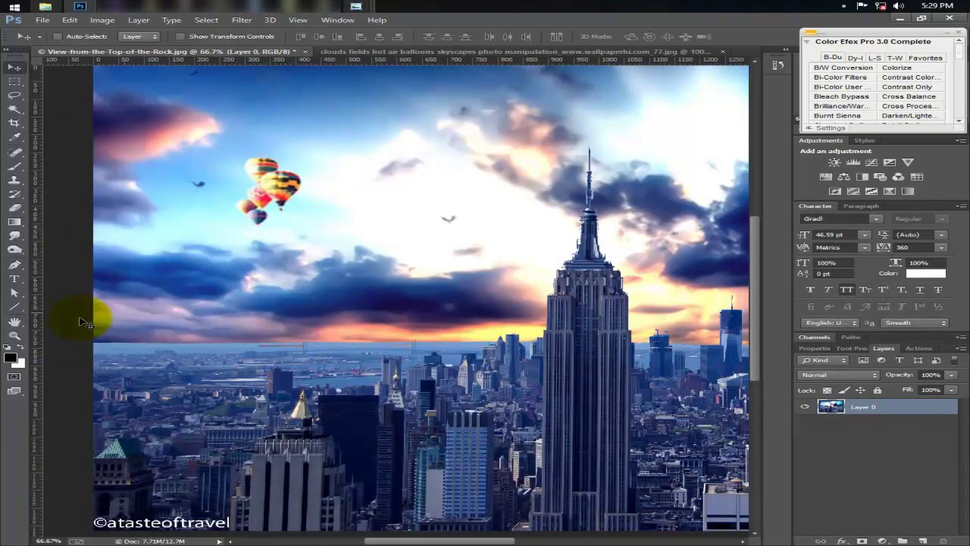
click(16, 238)
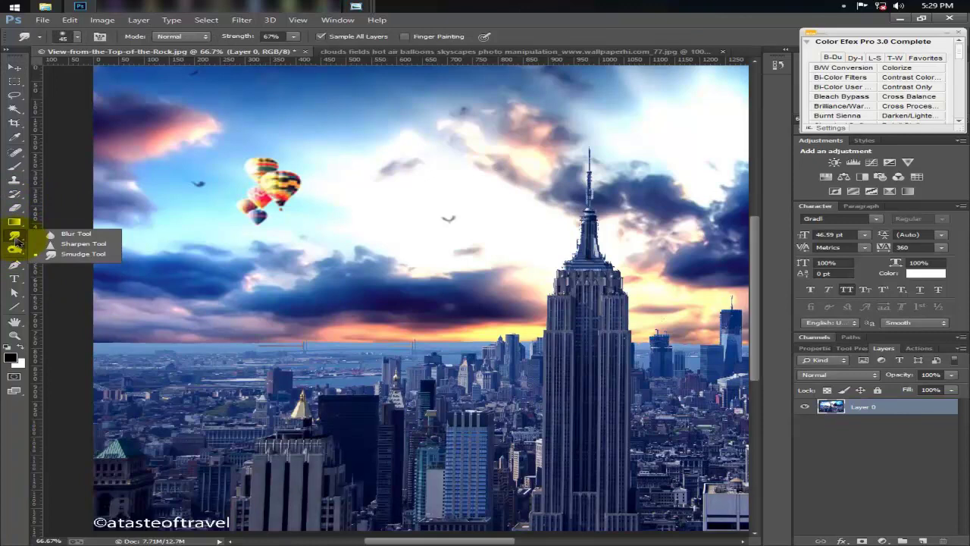
click(85, 253)
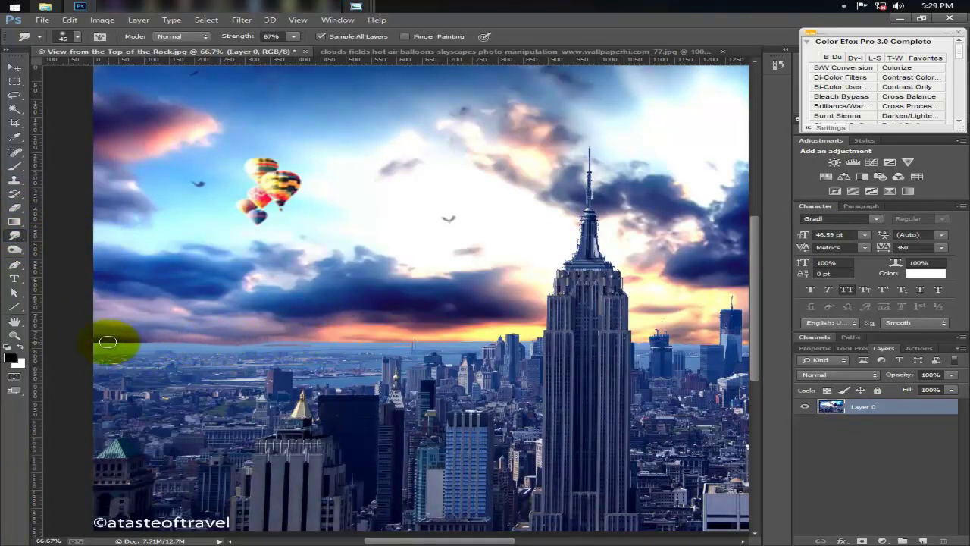
drag(241, 37, 252, 40)
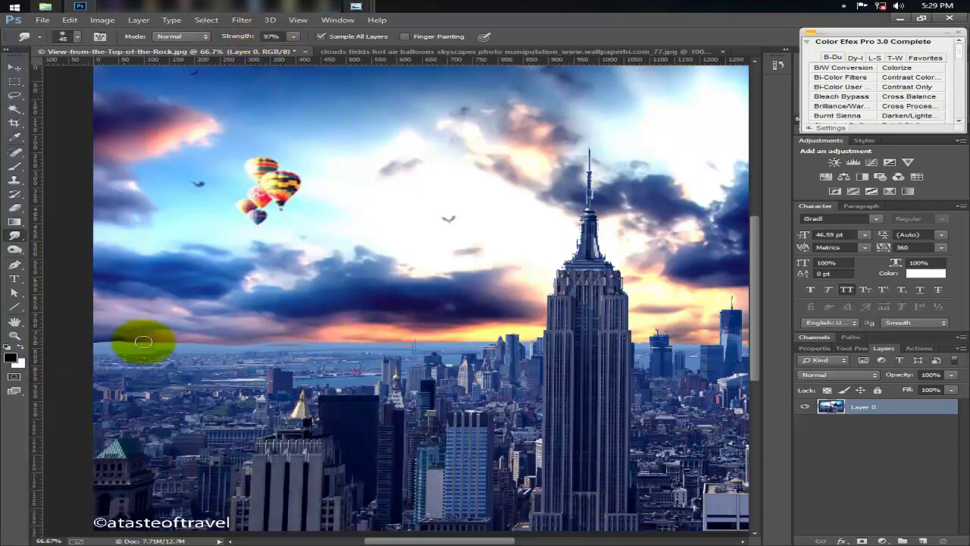
drag(144, 341, 406, 344)
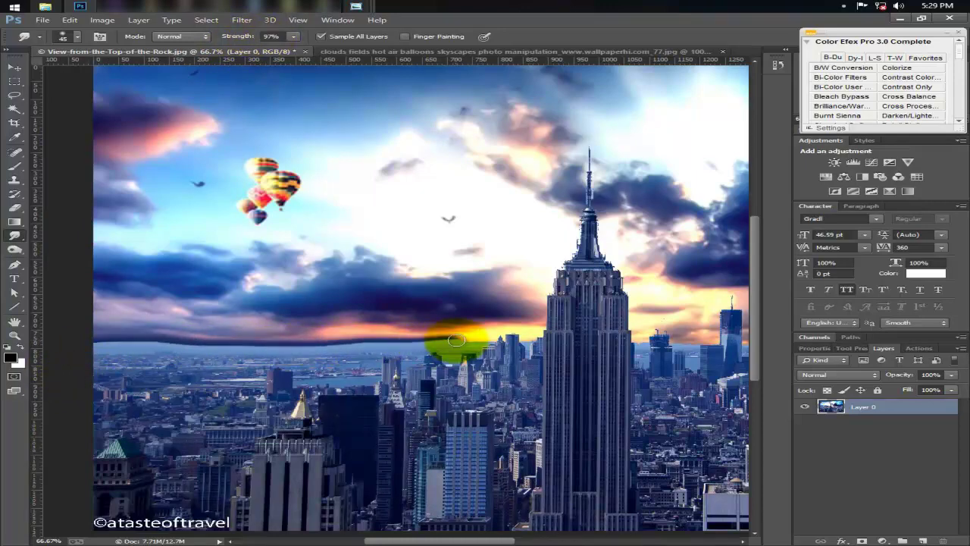
key(ctrl+minus)
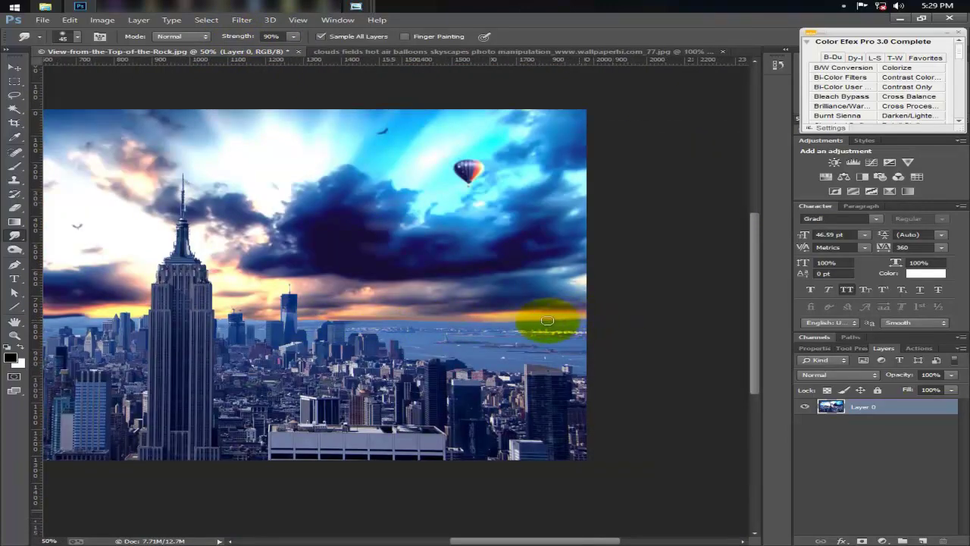
drag(386, 321, 317, 317)
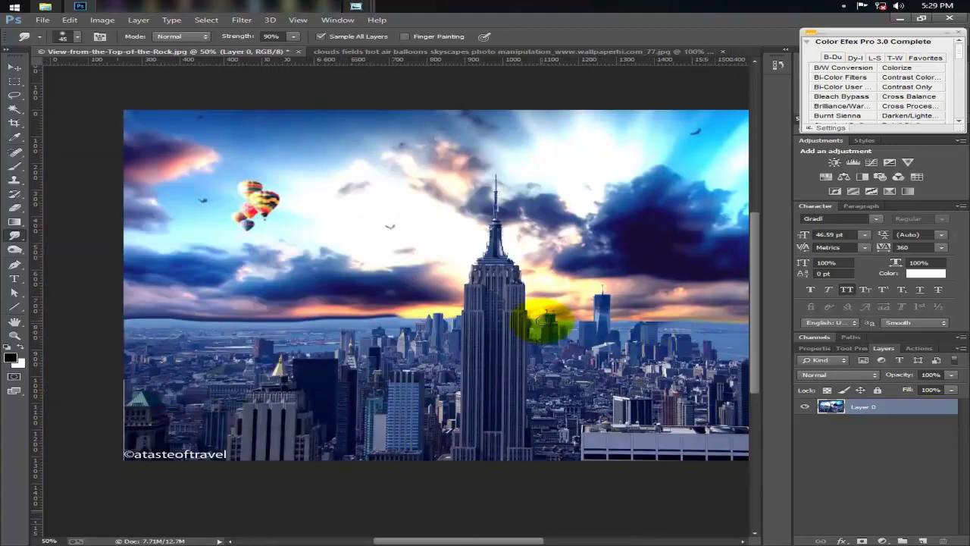
drag(544, 324, 392, 324)
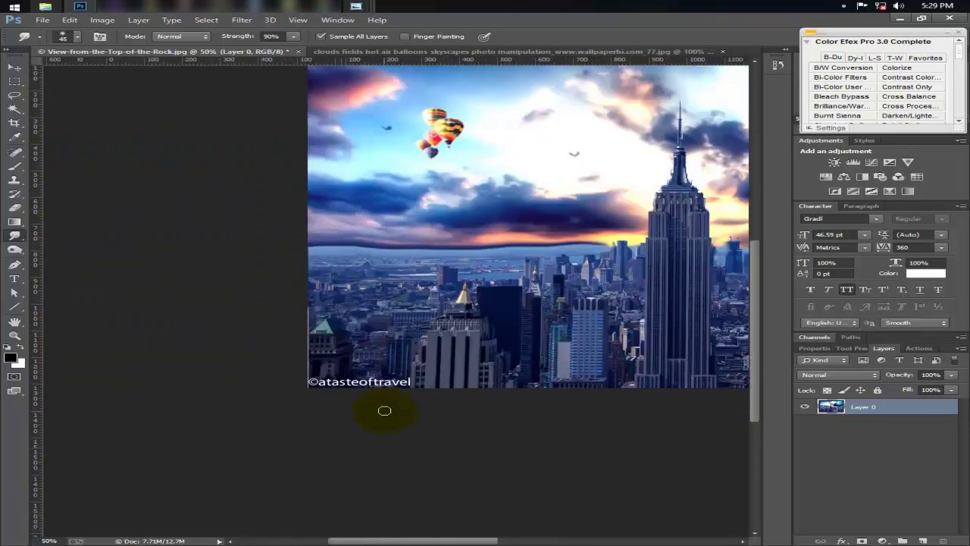
Erase the bottom-left watermark with a Content-Aware fill.
click(14, 80)
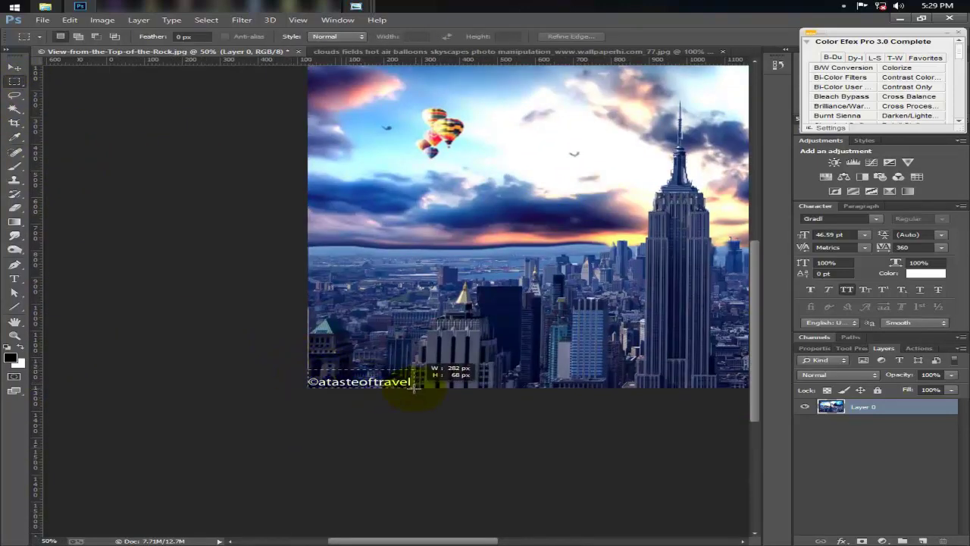
click(102, 19)
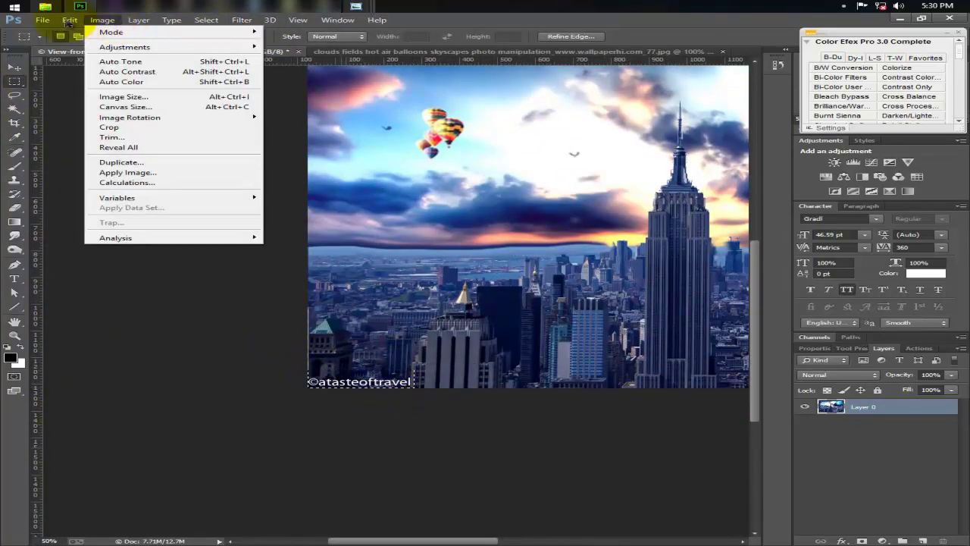
click(101, 170)
click(714, 132)
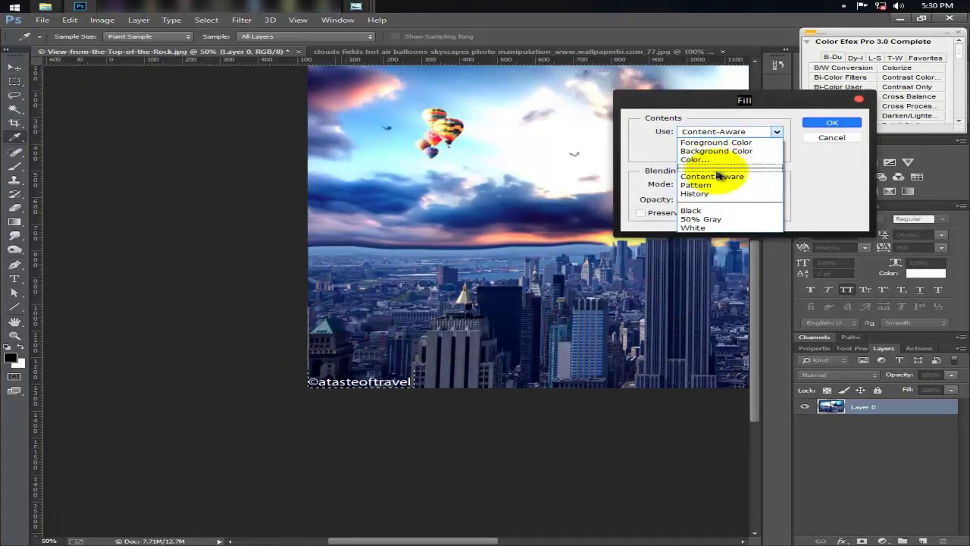
click(720, 173)
click(831, 122)
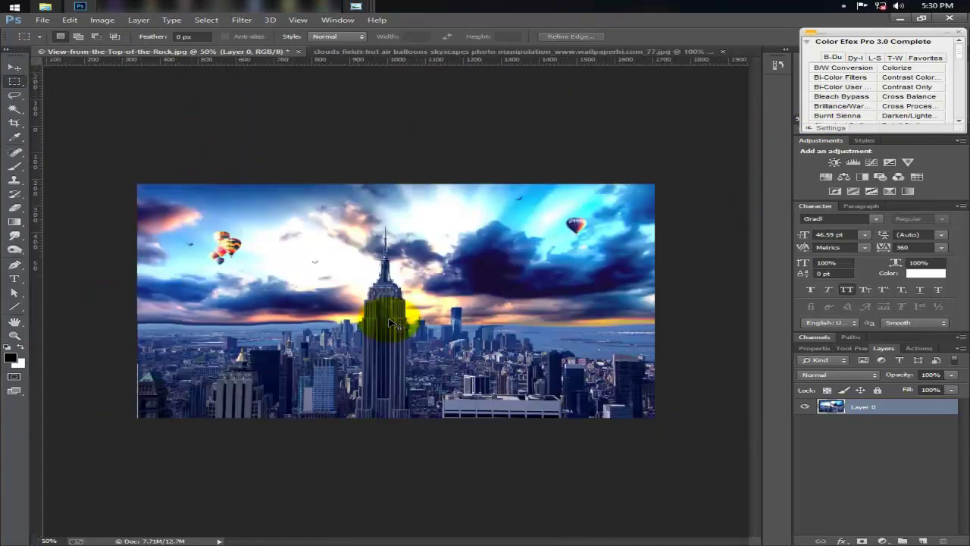
mouse_move(356, 6)
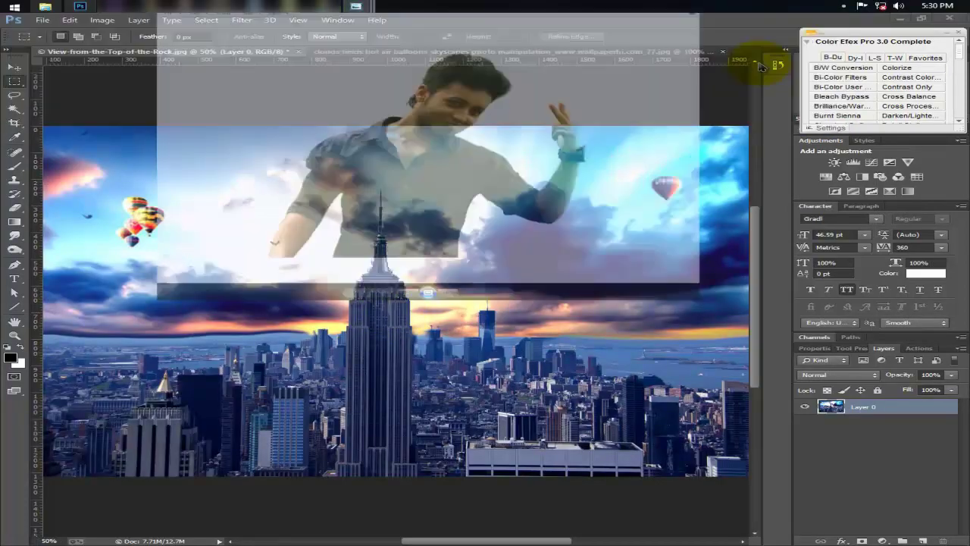
Bring the cut-out man's PNG into the skyline document as Layer 1.
click(758, 76)
right_click(432, 209)
click(659, 236)
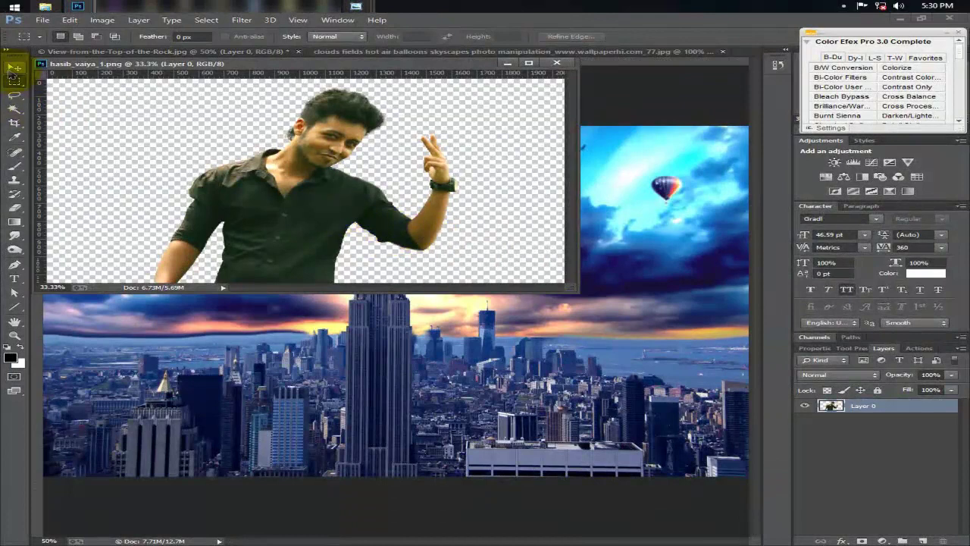
click(13, 68)
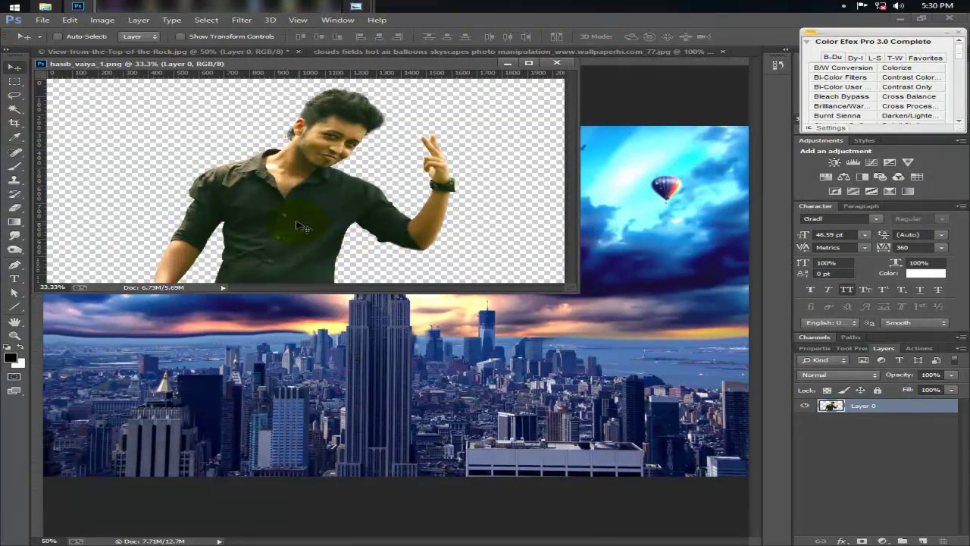
mouse_move(305, 227)
mouse_down()
mouse_move(455, 379)
mouse_move(413, 354)
mouse_up()
click(557, 63)
Apply Color Balance to the man, nudging highlights slightly toward cyan.
click(106, 22)
mouse_move(125, 47)
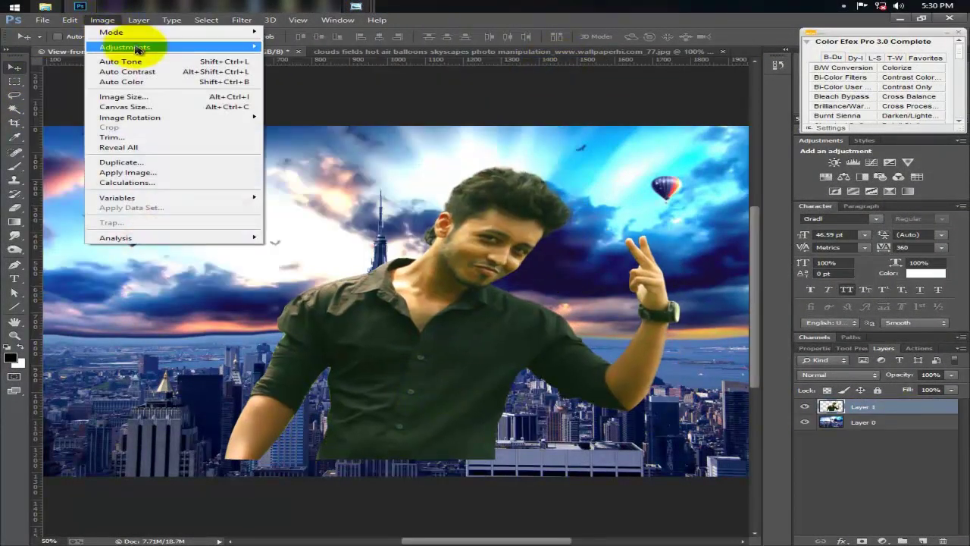
click(356, 128)
drag(746, 68, 870, 59)
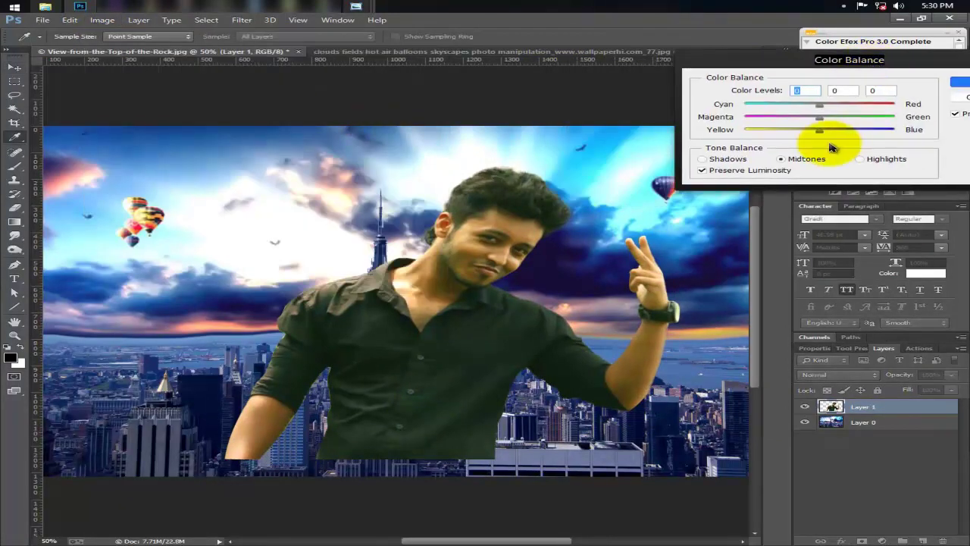
click(845, 131)
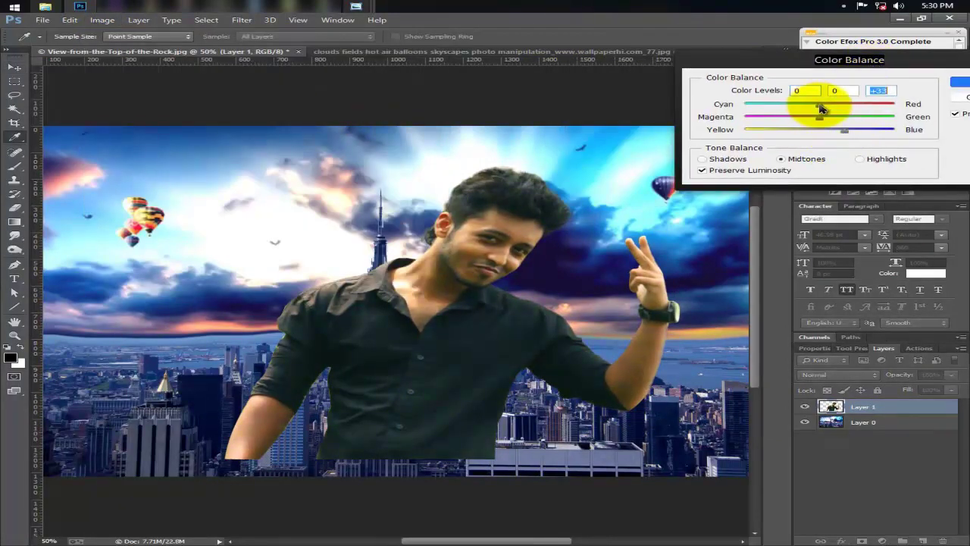
click(871, 159)
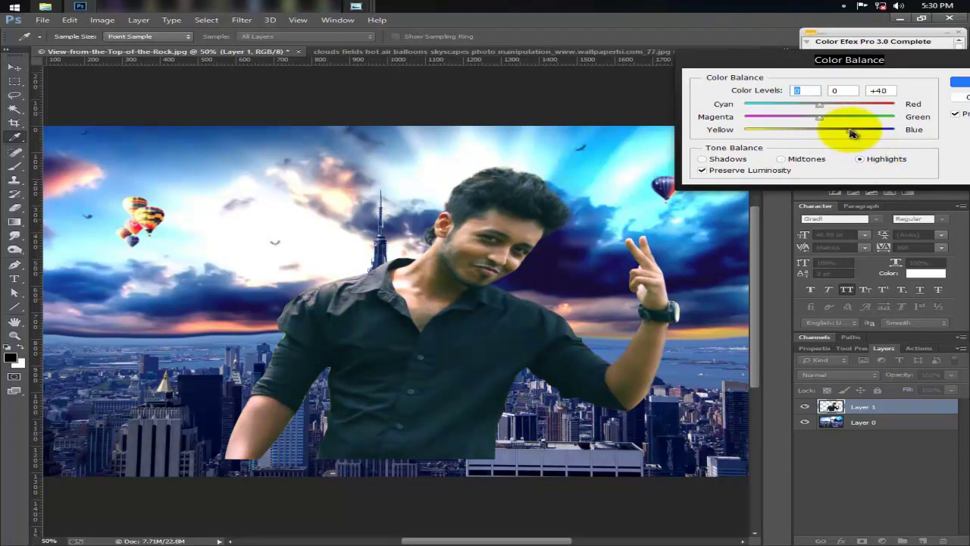
drag(819, 106, 811, 108)
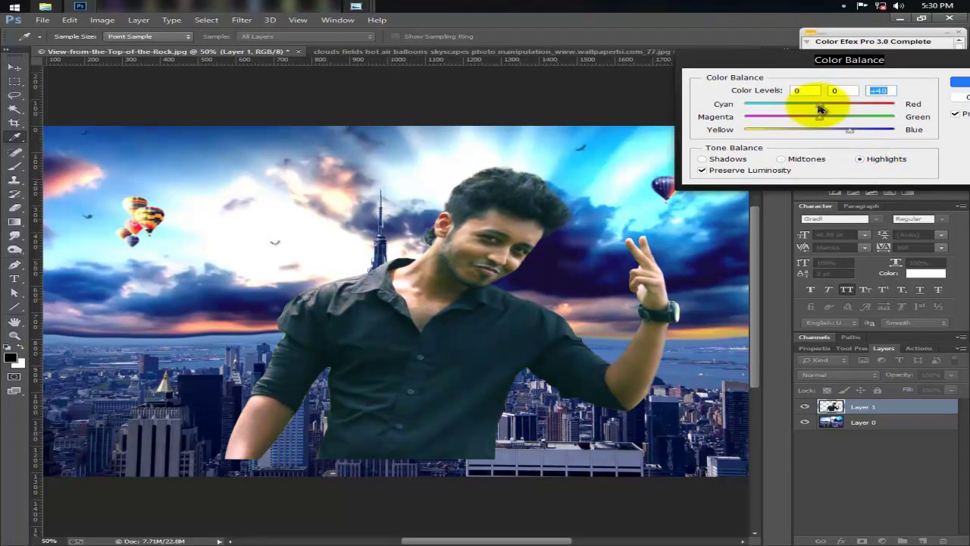
click(956, 82)
Apply Brightness/Contrast to the man with contrast 17.
key(v)
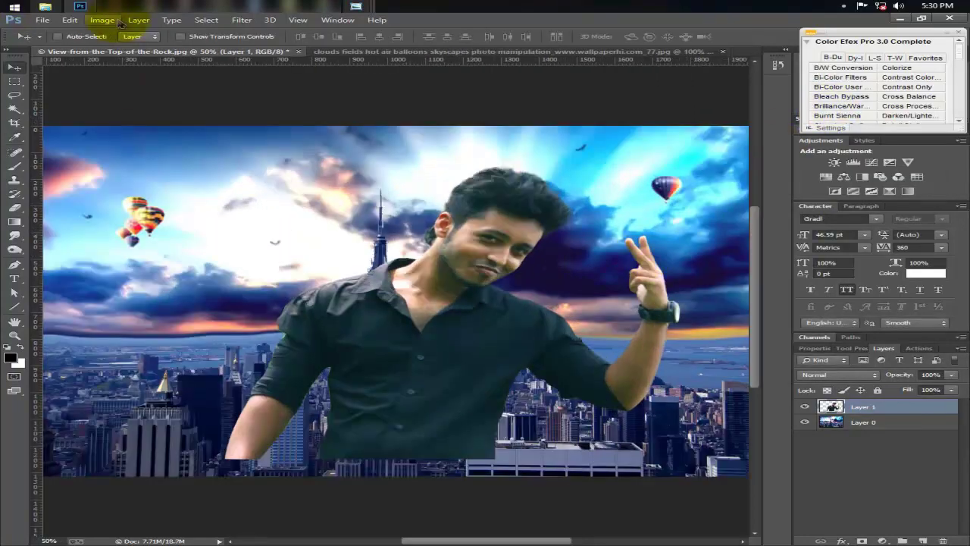
click(115, 21)
click(303, 48)
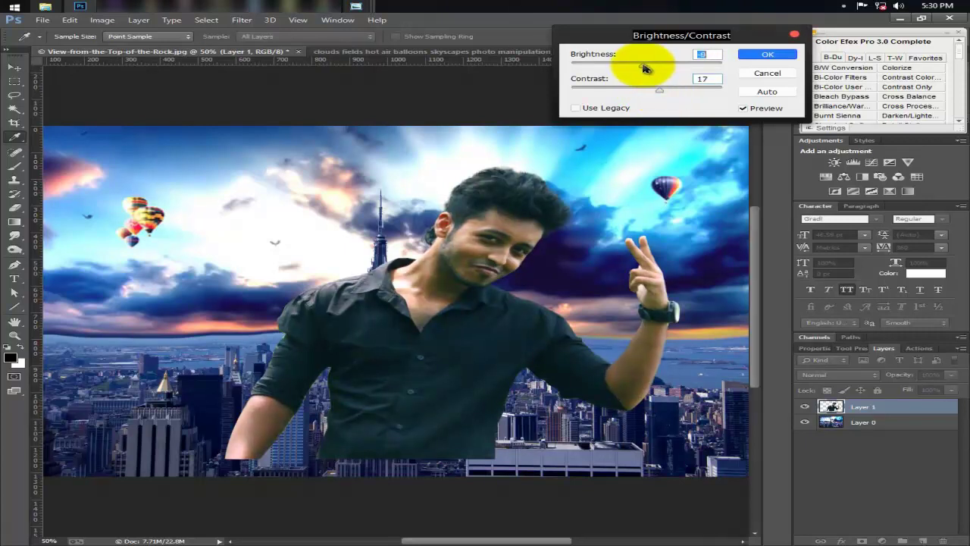
click(767, 54)
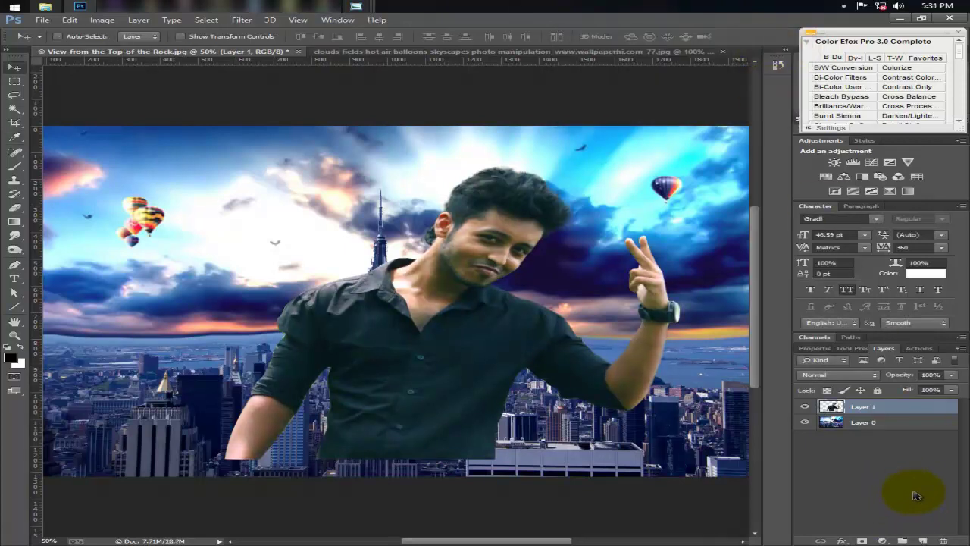
Reposition the man and stretch the city background's left edge slightly outward.
key(ctrl+minus)
drag(405, 362, 373, 377)
click(843, 427)
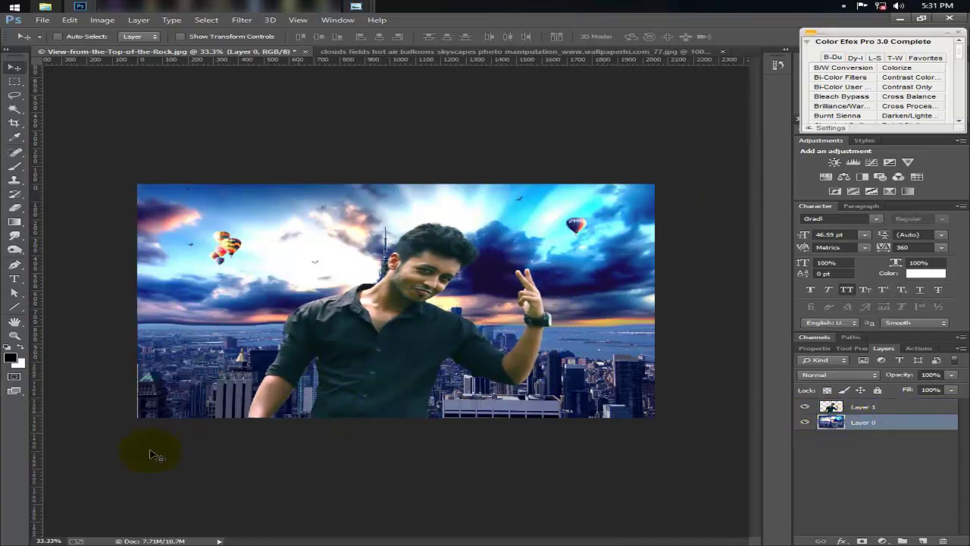
key(ctrl+t)
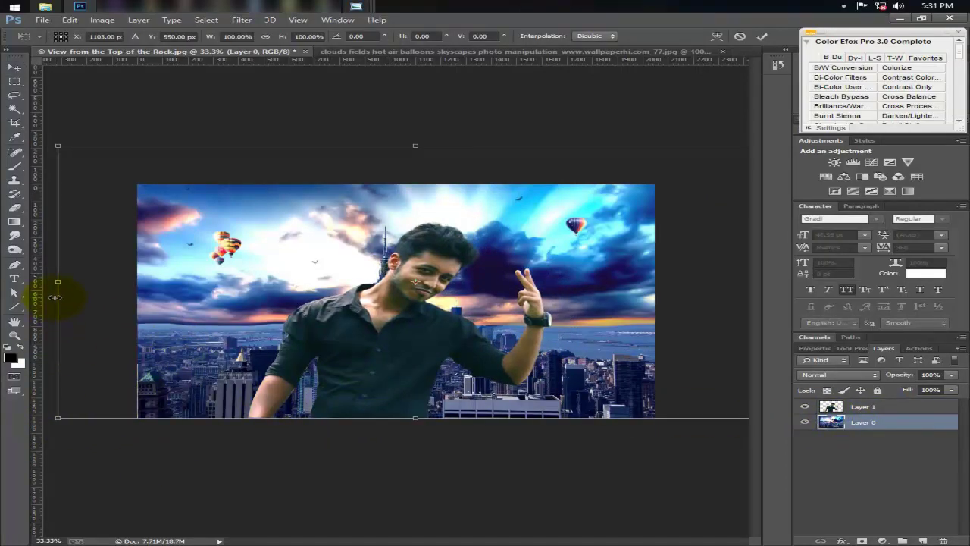
drag(55, 297, 50, 295)
key(Return)
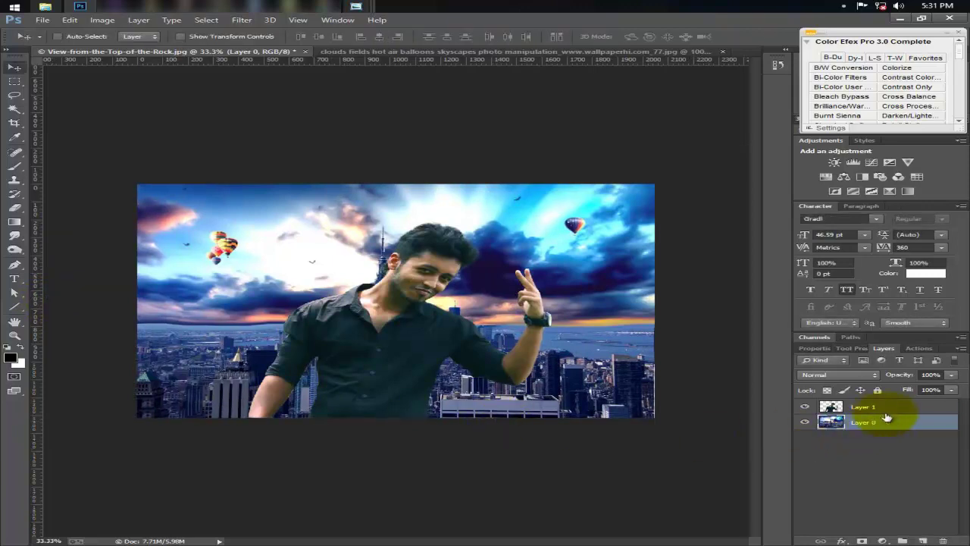
Enlarge the man to about 106.5% from his top-right corner.
click(860, 407)
key(ctrl+plus)
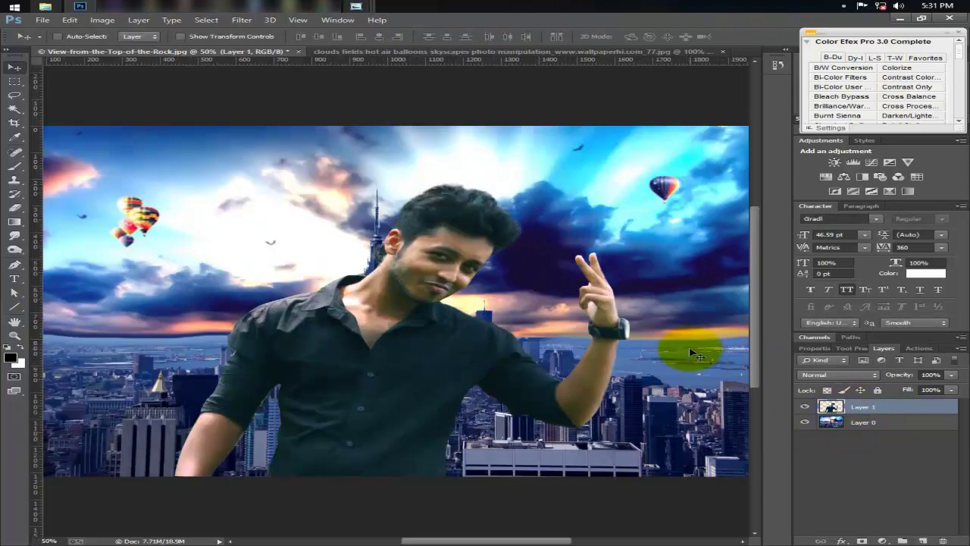
key(ctrl+t)
drag(629, 182, 649, 173)
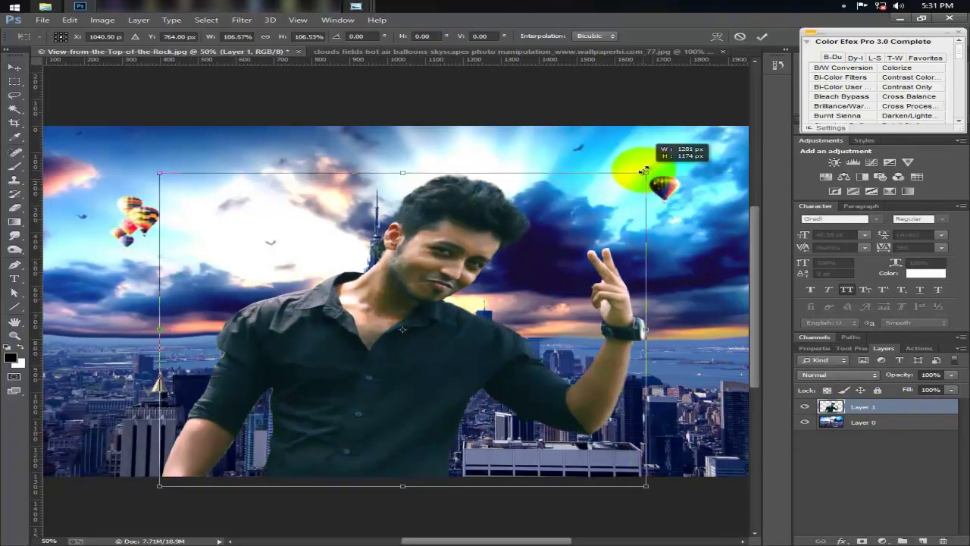
double_click(557, 338)
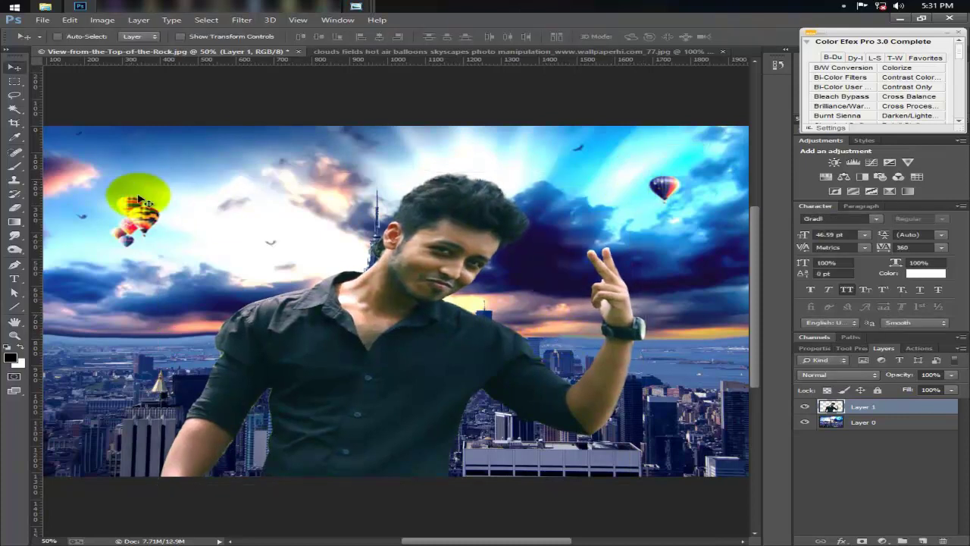
click(882, 541)
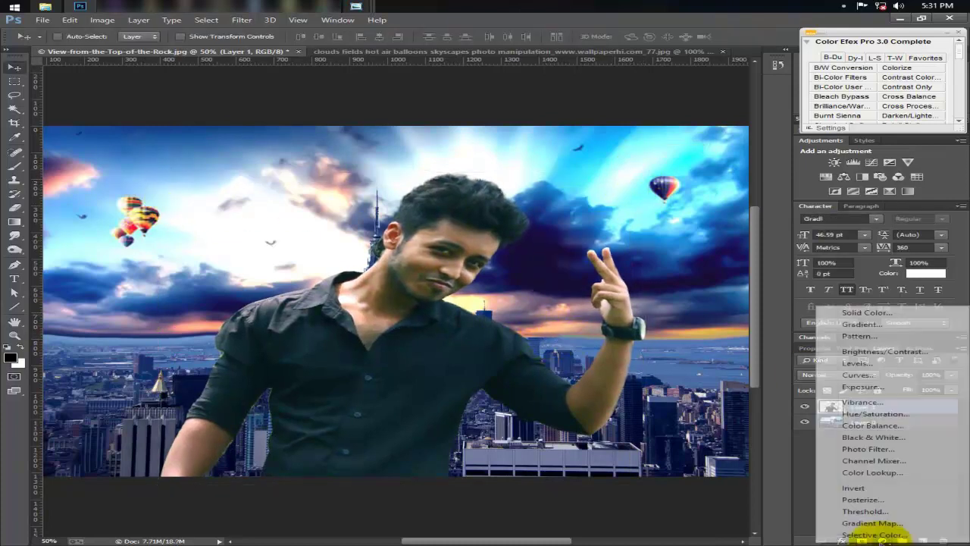
Add a Curves 1 adjustment layer lowering the top points of the Blue and Green curves.
click(859, 374)
click(863, 393)
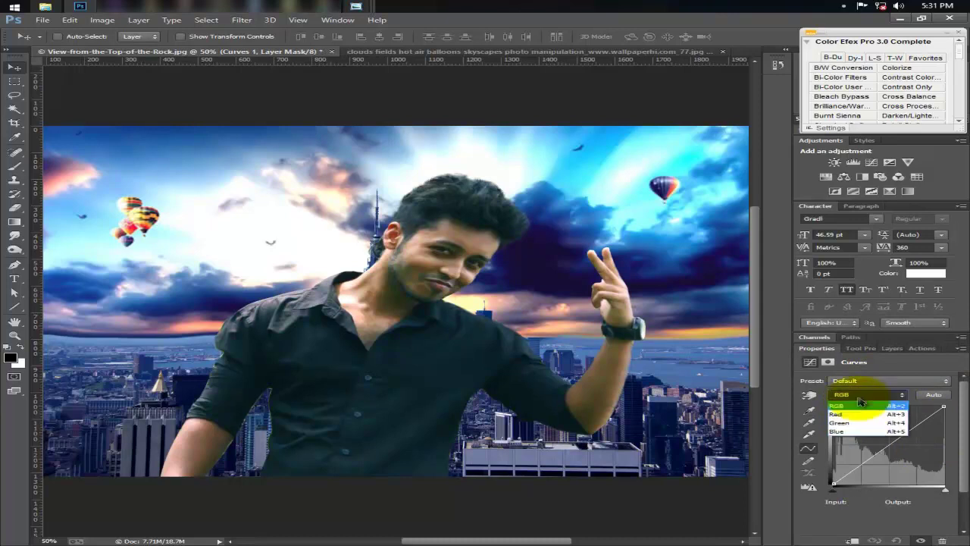
click(856, 431)
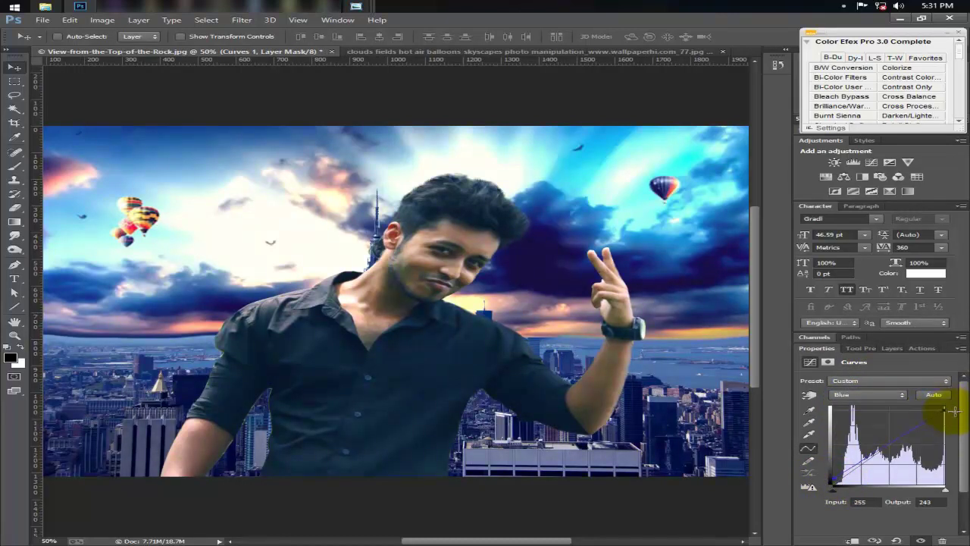
click(853, 392)
click(858, 423)
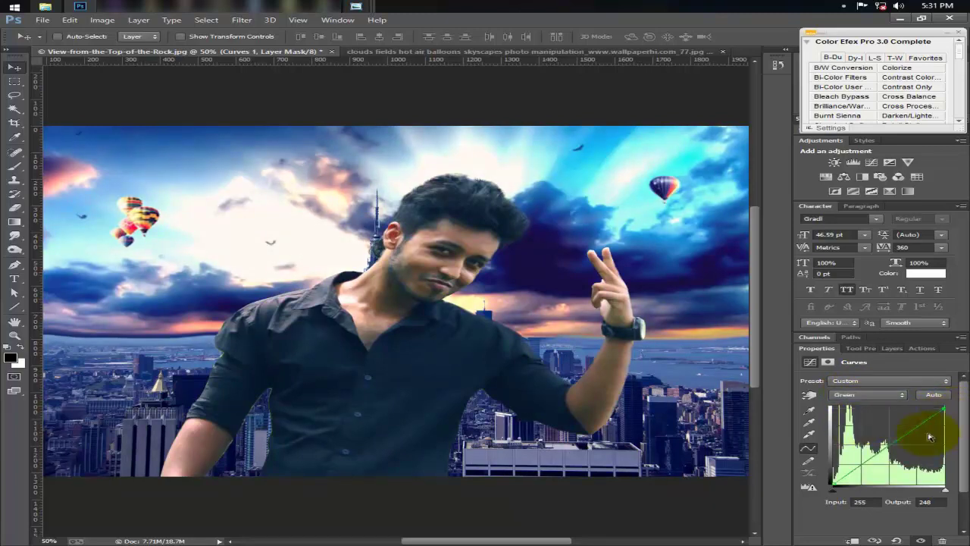
click(894, 349)
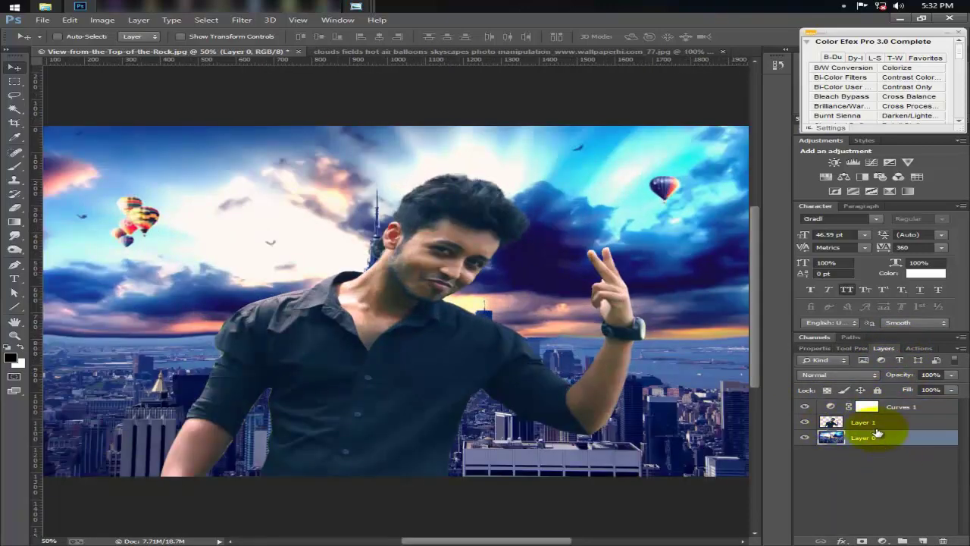
Rotate the man about -1.5° and enlarge him slightly.
click(875, 429)
key(ctrl+minus)
key(ctrl+t)
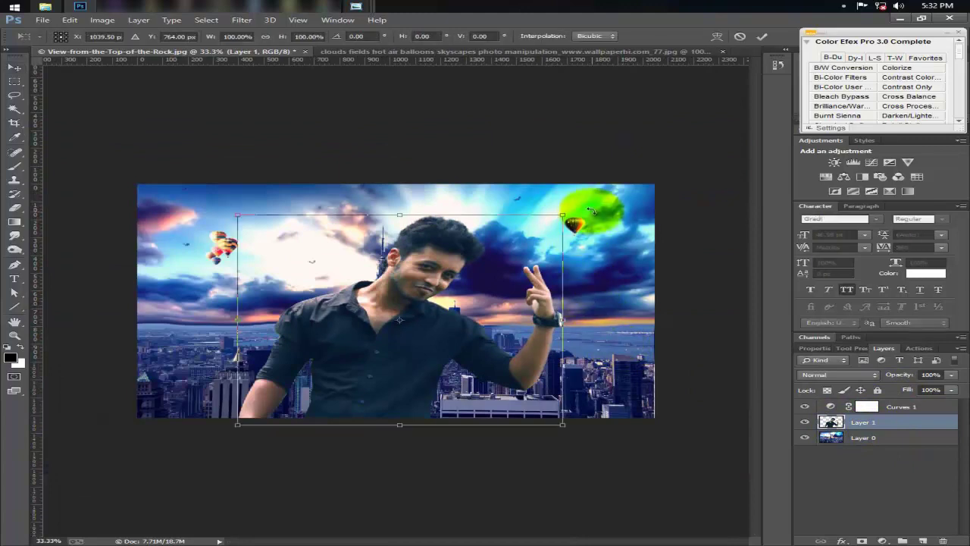
drag(581, 210, 589, 203)
key(Return)
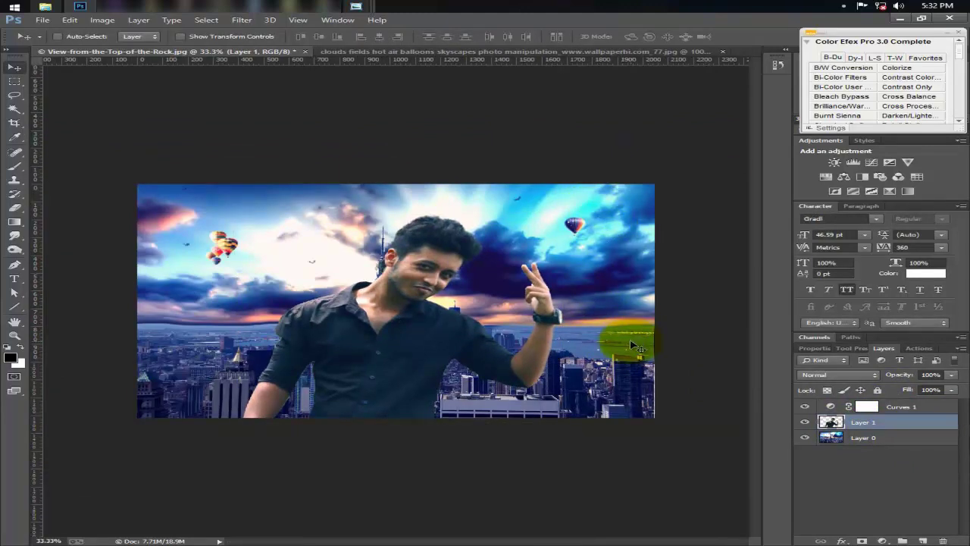
key(ctrl+plus)
key(ctrl+t)
drag(645, 169, 649, 165)
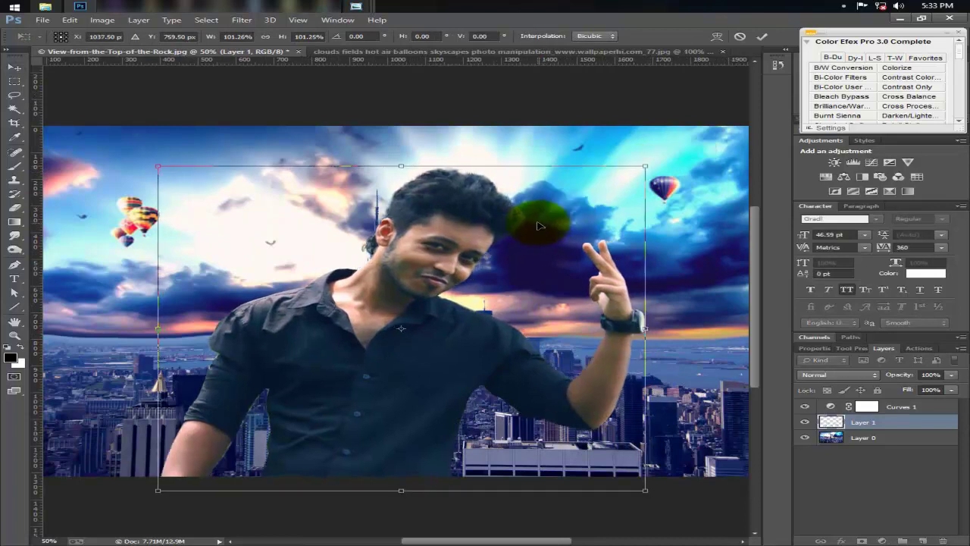
key(Return)
Centre the man horizontally on the canvas and move the city background down about 210 px.
key(ctrl+a)
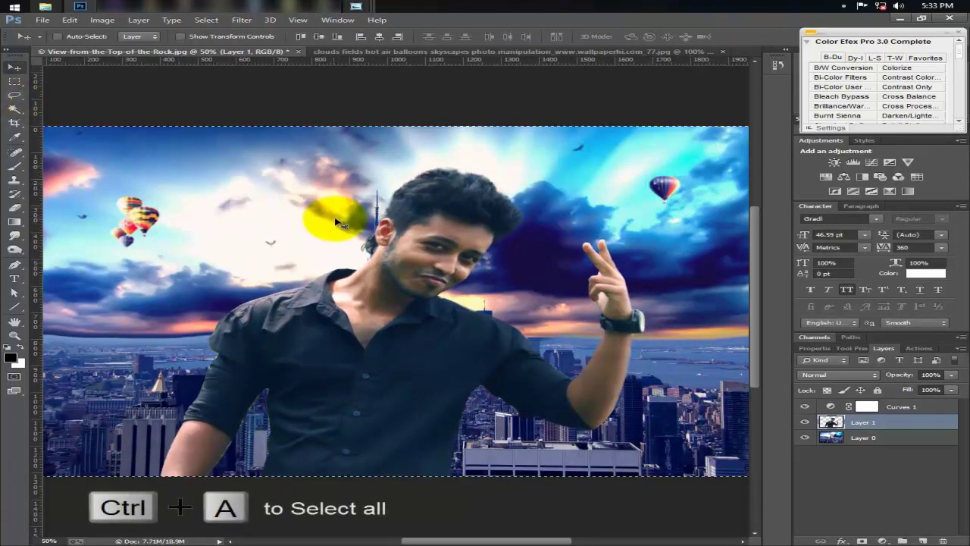
click(382, 40)
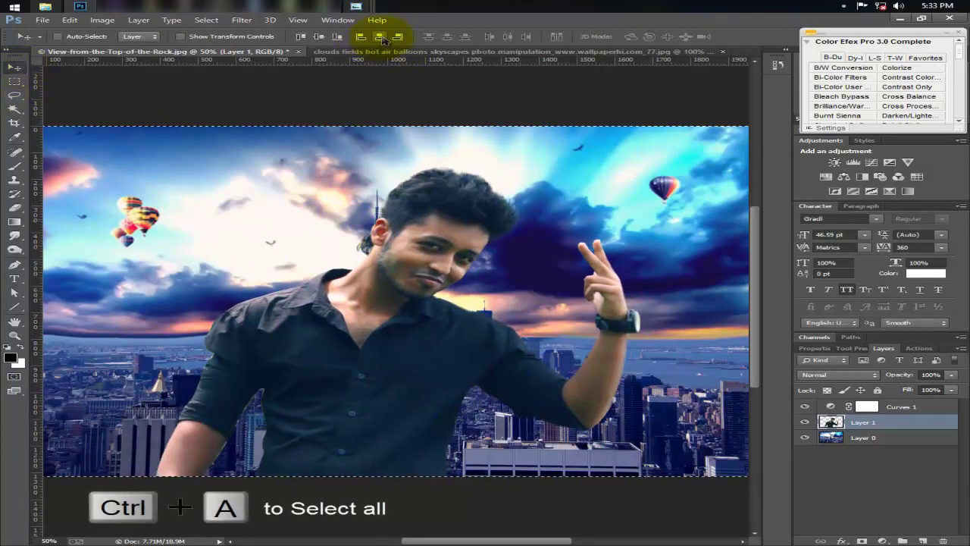
key(ctrl+minus)
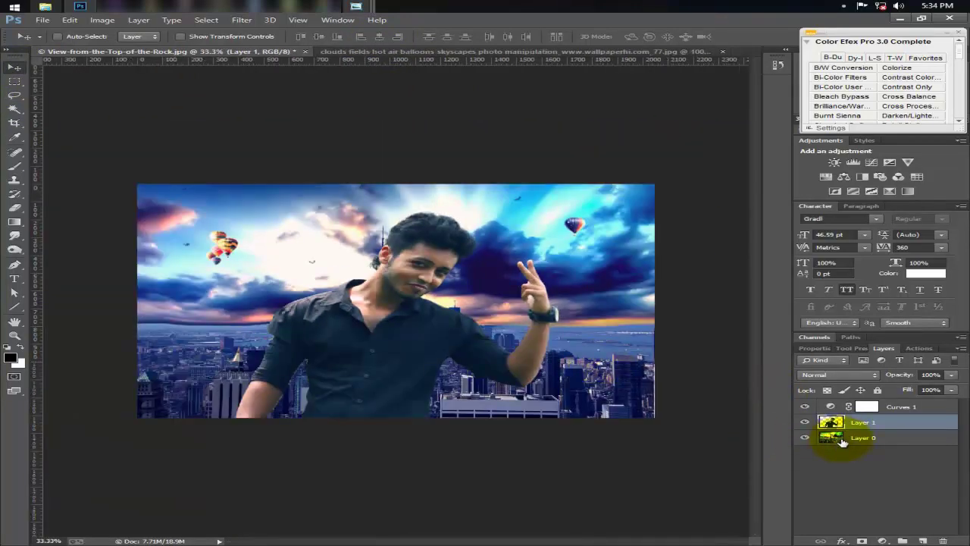
click(841, 440)
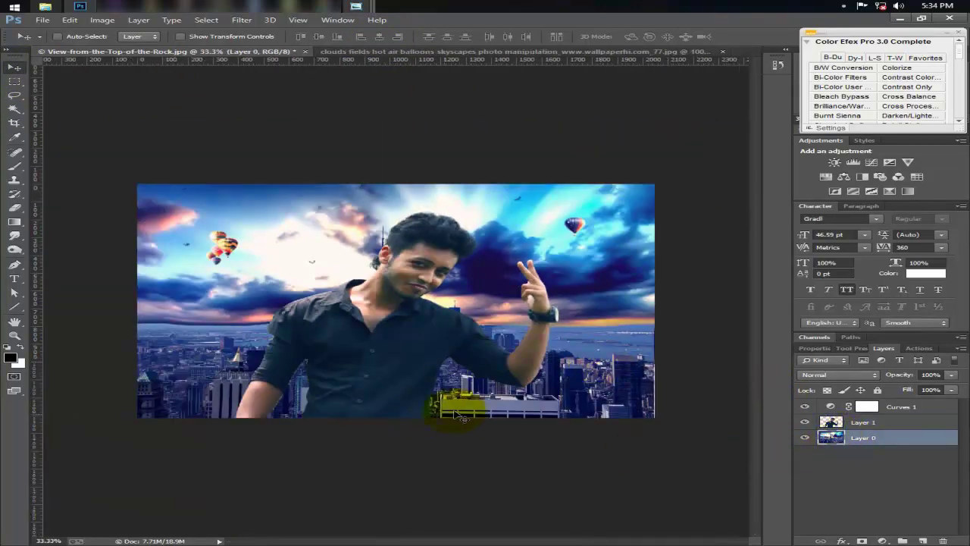
mouse_move(444, 405)
mouse_down()
mouse_move(485, 445)
mouse_move(487, 430)
mouse_up()
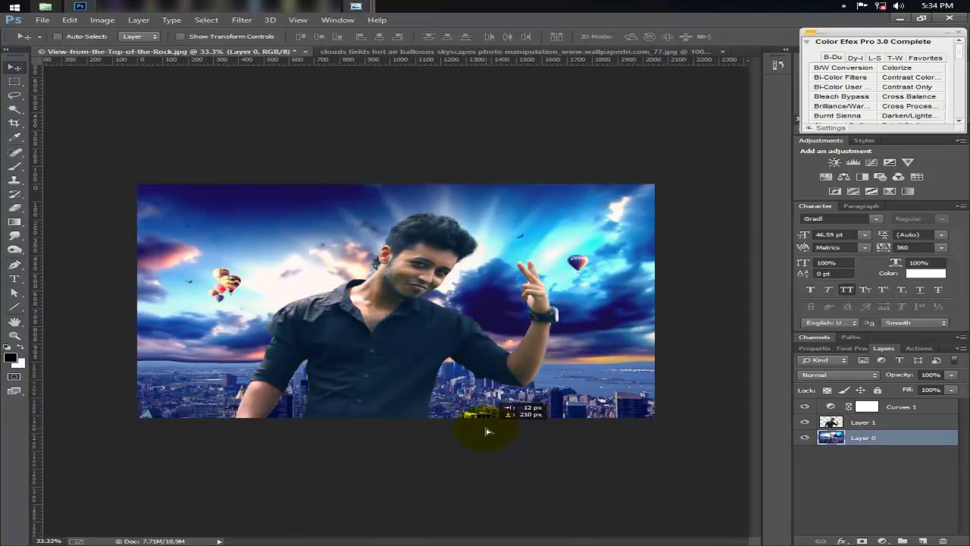
key(ctrl+plus)
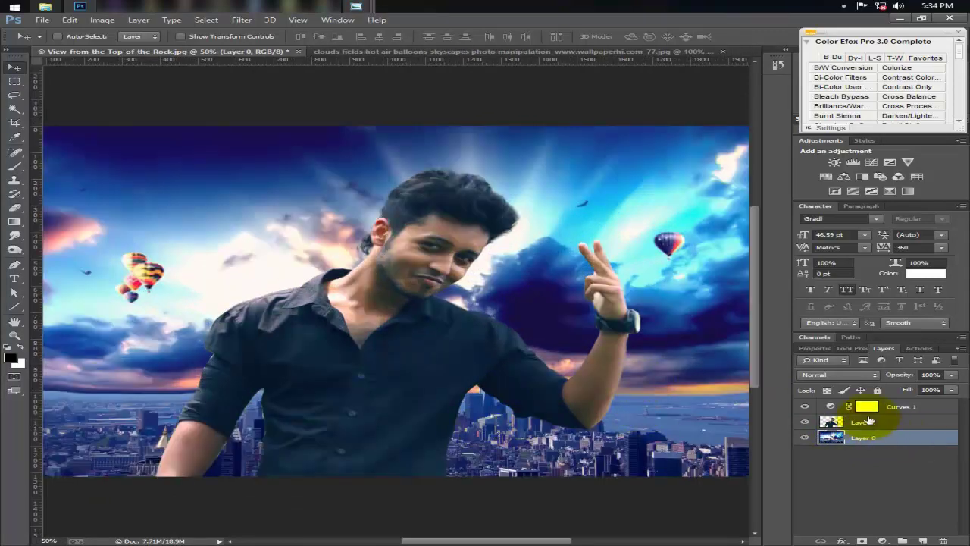
click(866, 406)
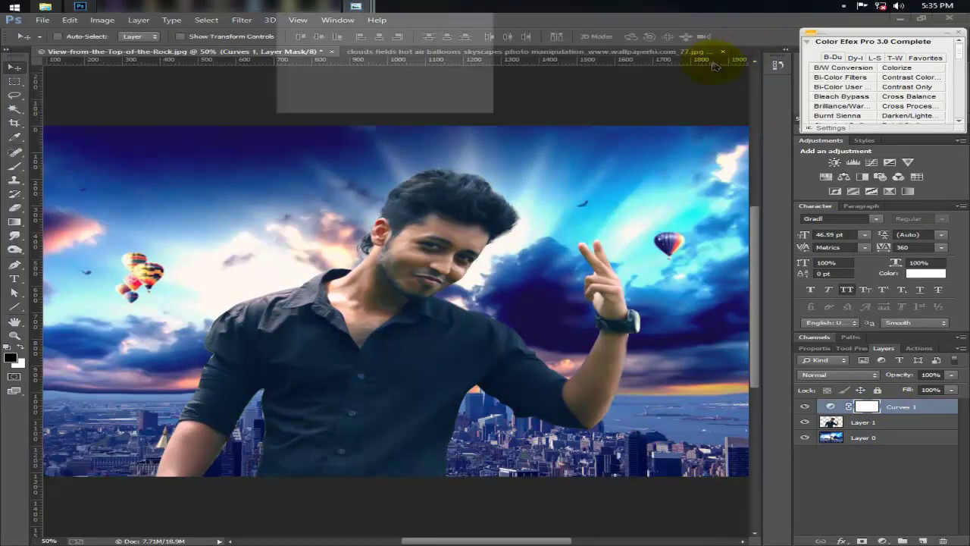
Add orange-light-burst.jpg as Layer 2, scaled to about 20% over the man's face.
click(715, 54)
right_click(377, 174)
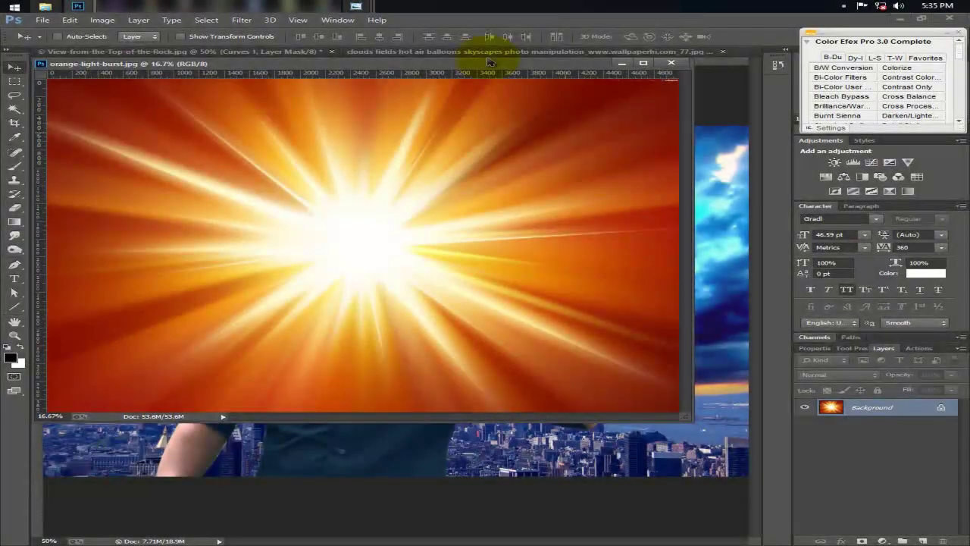
drag(470, 210, 509, 465)
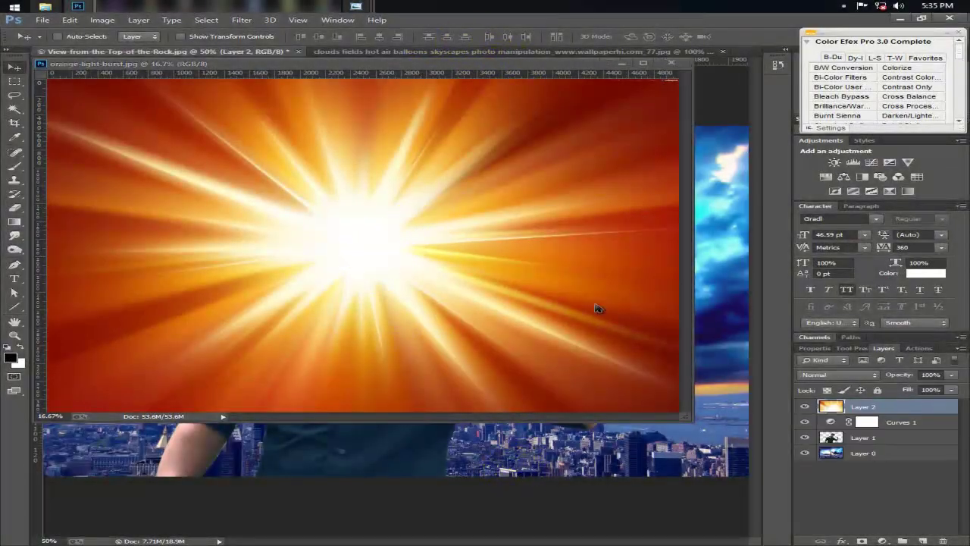
click(670, 64)
key(ctrl+minus)
key(ctrl+minus)
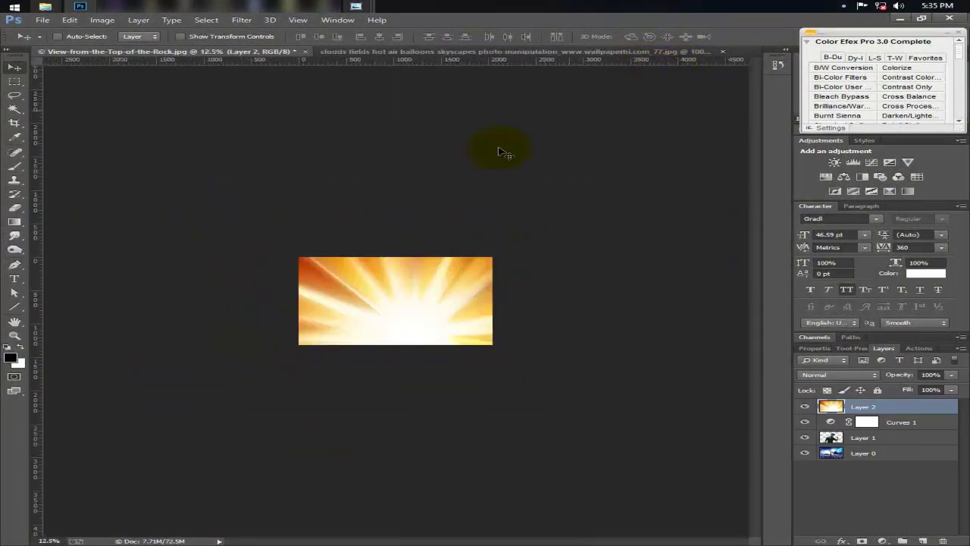
key(ctrl+t)
drag(651, 461, 413, 297)
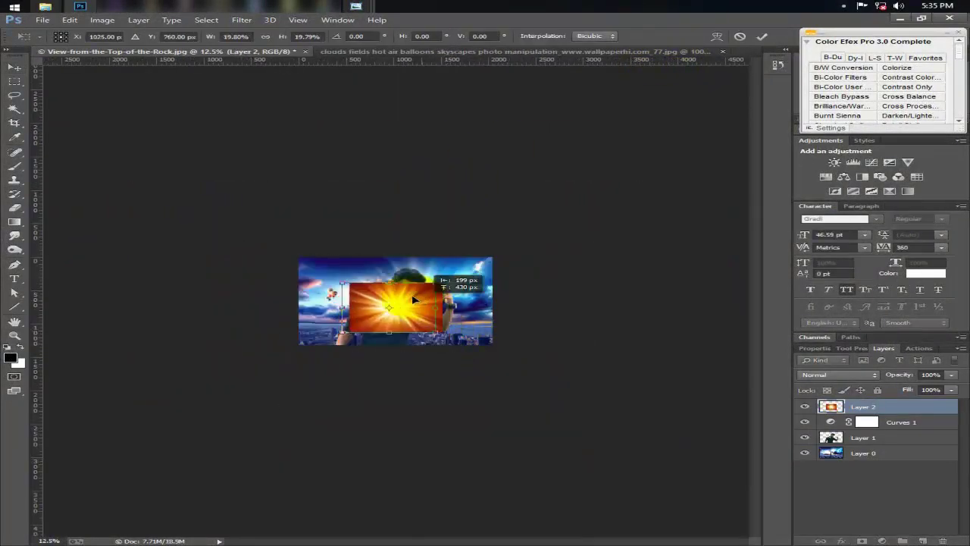
key(ctrl+plus)
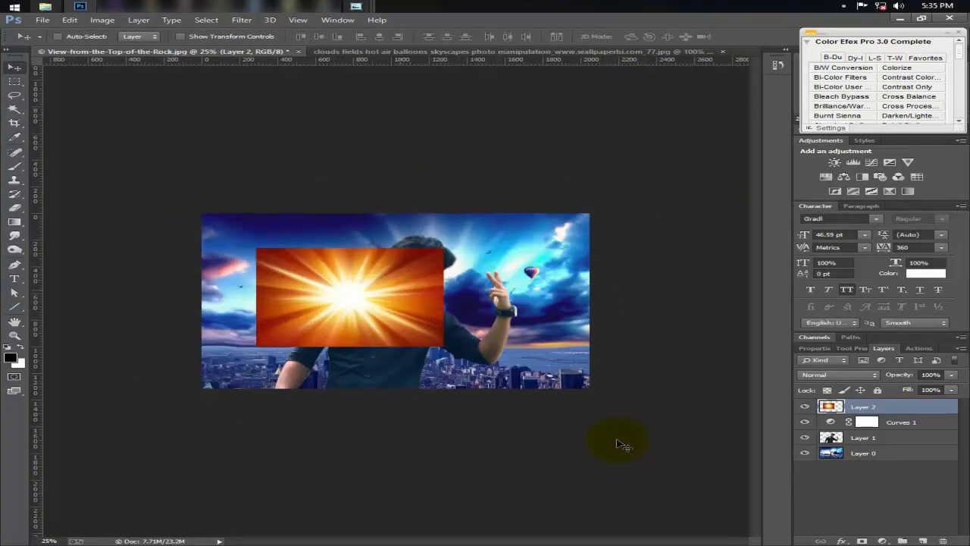
key(ctrl+plus)
Set Layer 2 to Screen blend mode and apply Levels with black input 42.
click(838, 374)
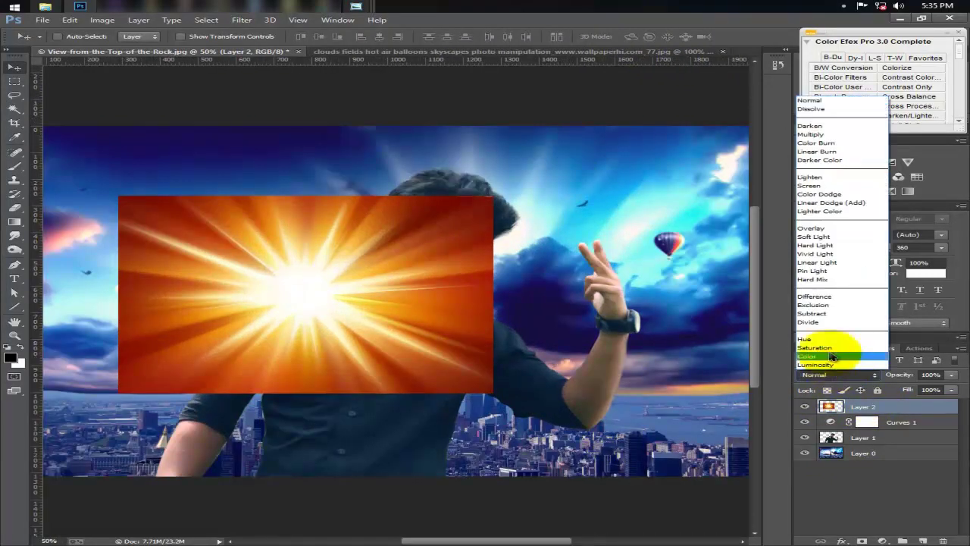
click(825, 184)
click(103, 20)
mouse_move(125, 47)
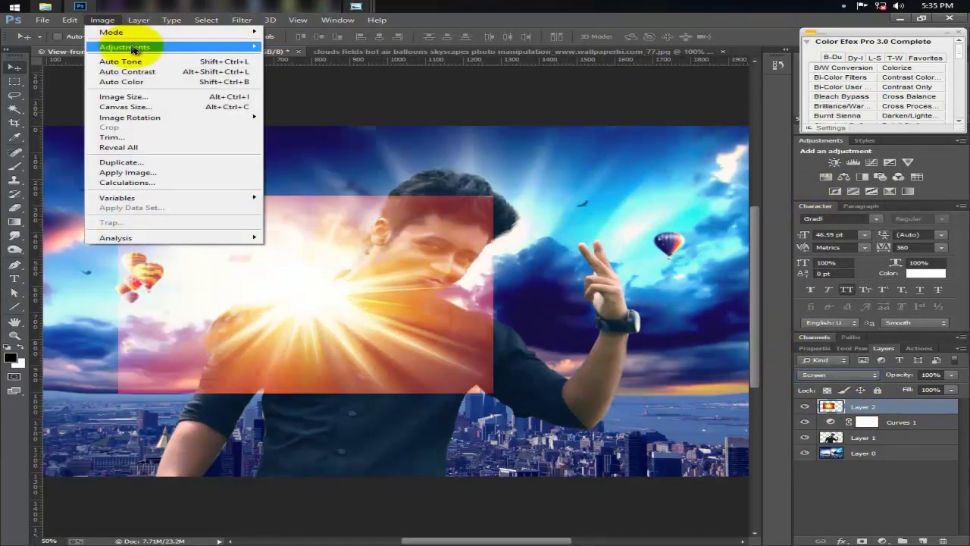
click(303, 58)
drag(604, 163, 637, 162)
click(849, 59)
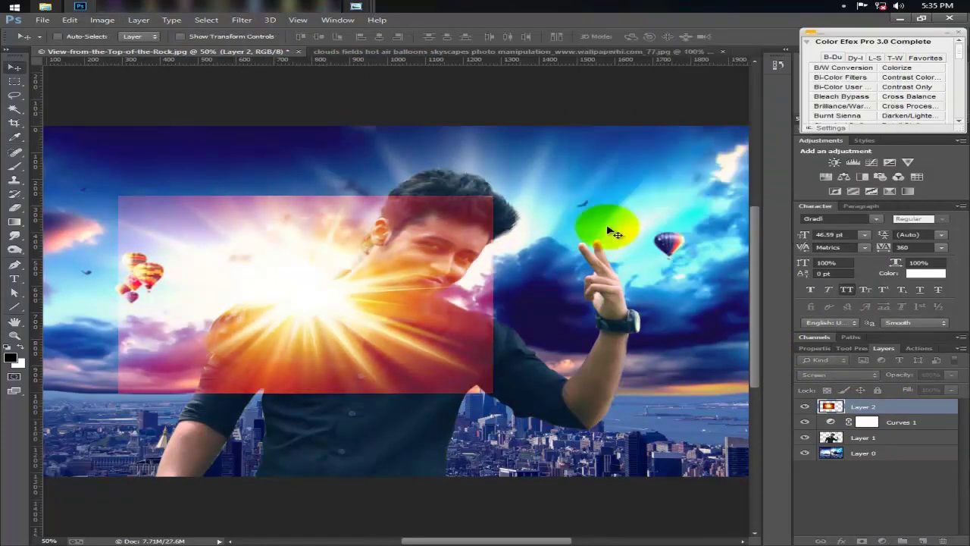
Apply a 109-px Gaussian Blur to the light burst for a soft glow.
click(102, 20)
click(242, 19)
mouse_move(249, 148)
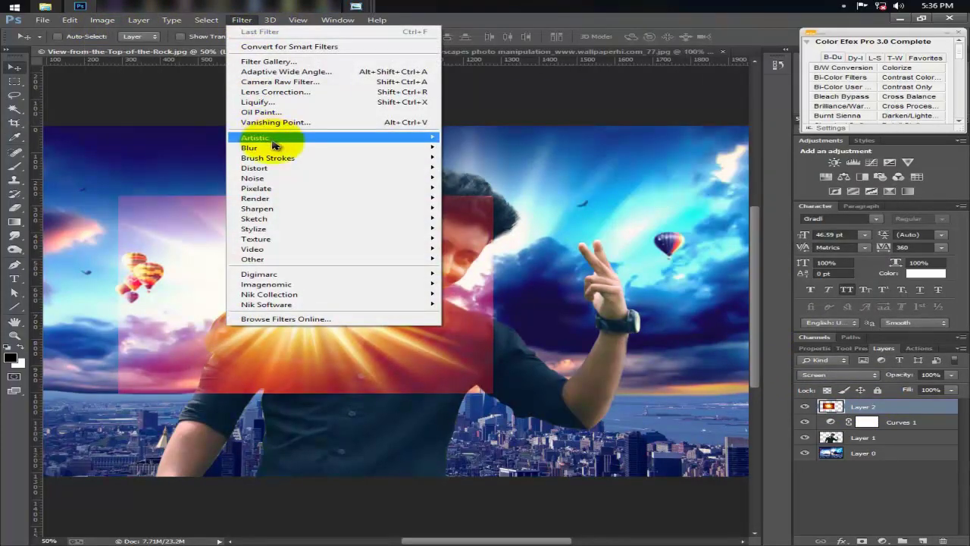
click(490, 224)
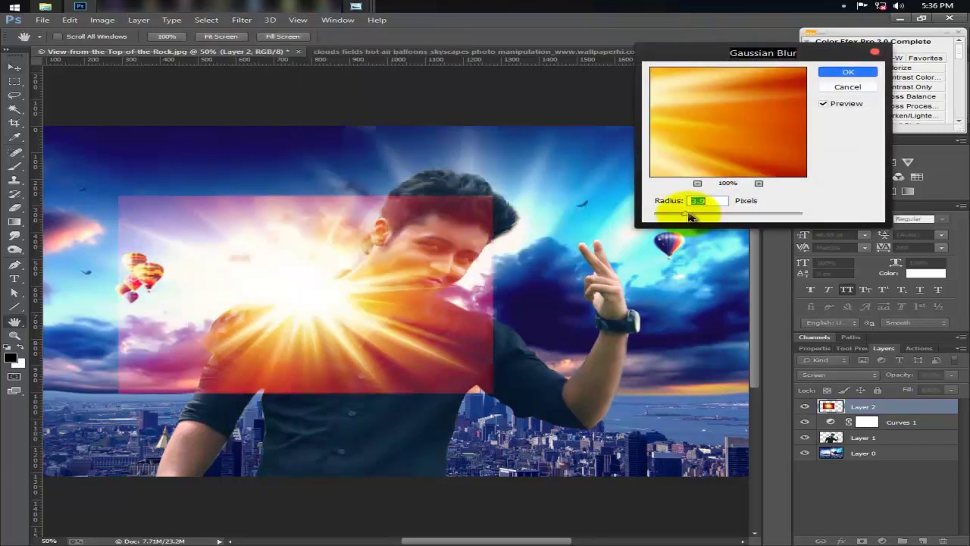
mouse_move(718, 216)
mouse_down()
mouse_move(762, 218)
mouse_move(751, 214)
mouse_up()
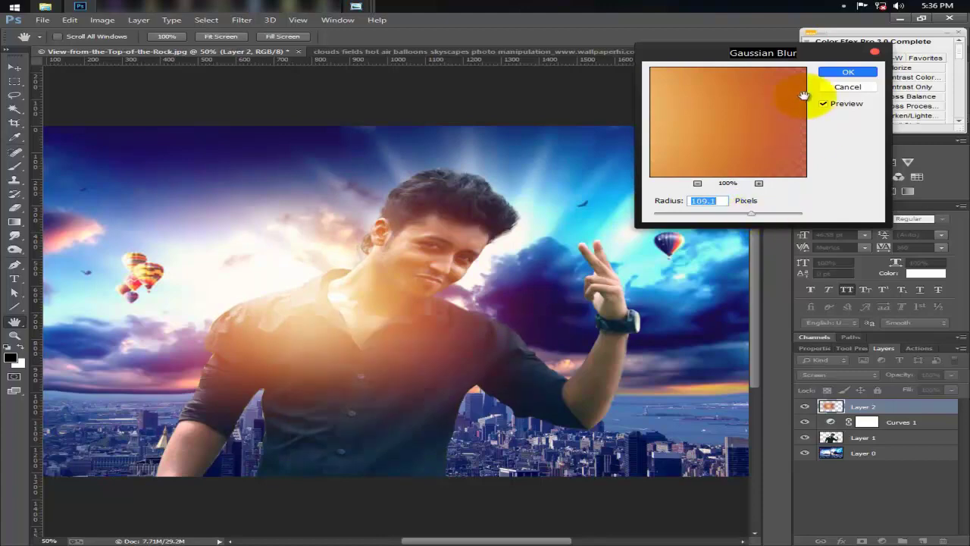
Apply the Gaussian blur and shift the glow layer's hue to cyan (+163).
click(848, 72)
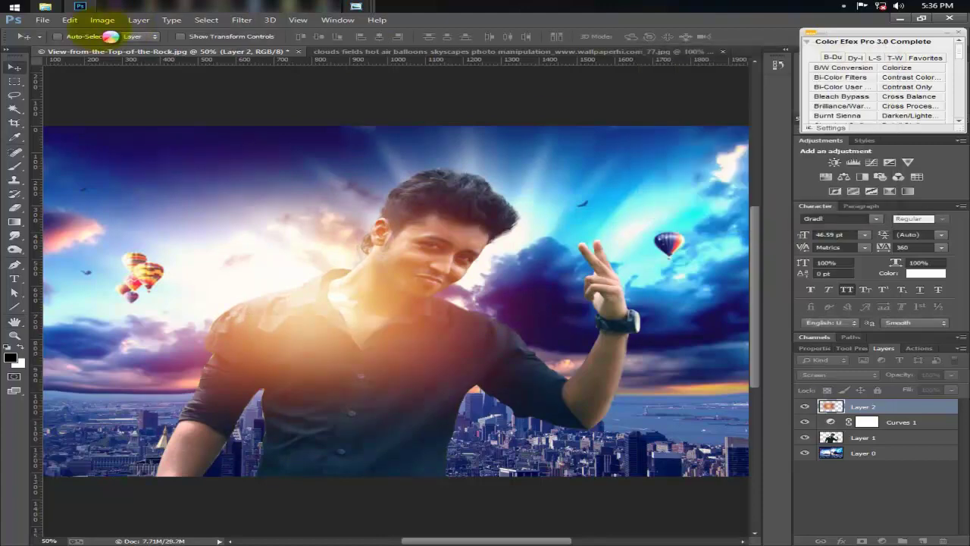
click(101, 20)
mouse_move(124, 47)
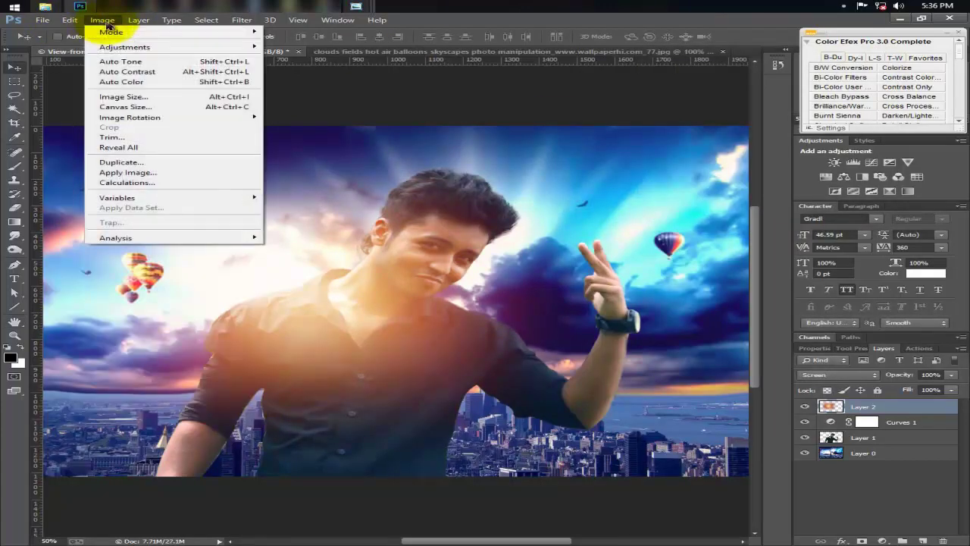
click(326, 102)
drag(794, 115, 861, 118)
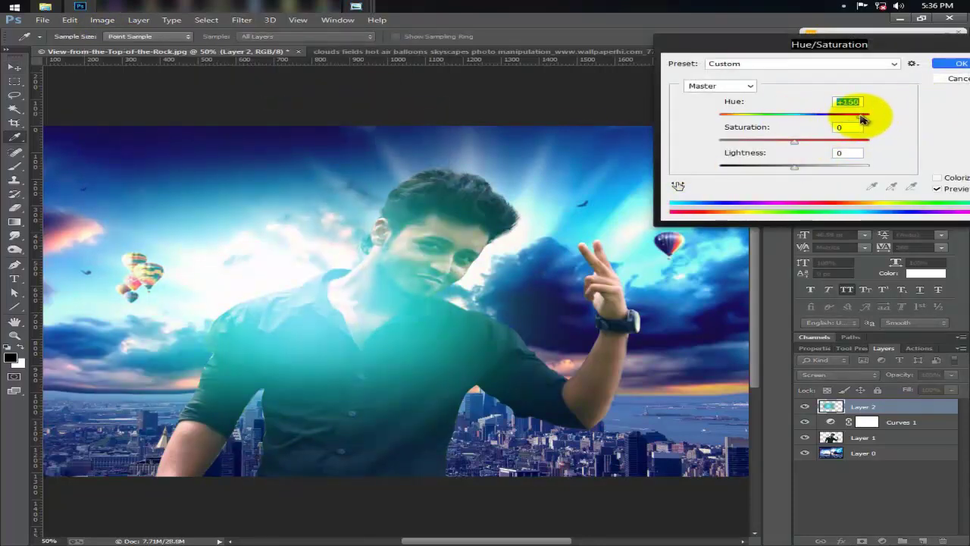
click(956, 63)
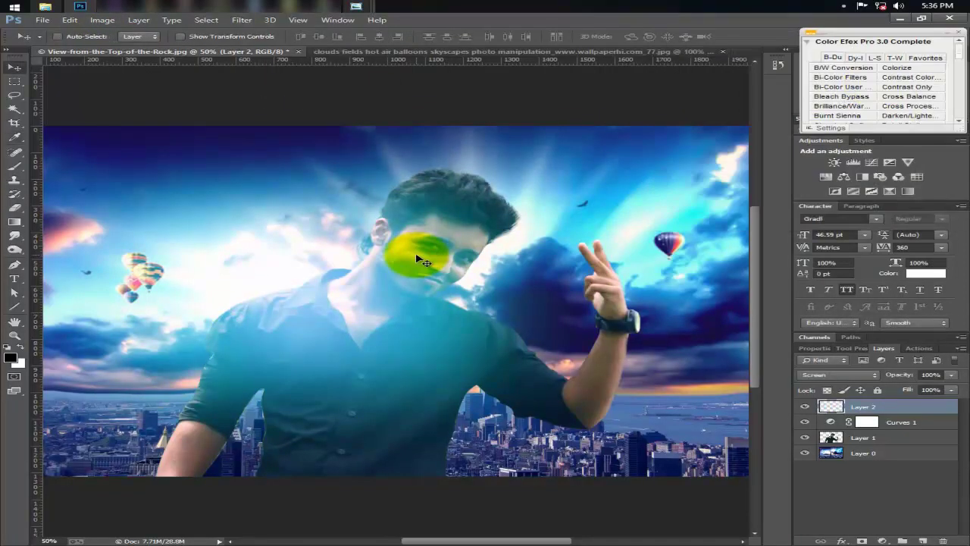
Move the cyan glow up and to the left over the sky.
drag(421, 259, 390, 321)
key(ctrl+t)
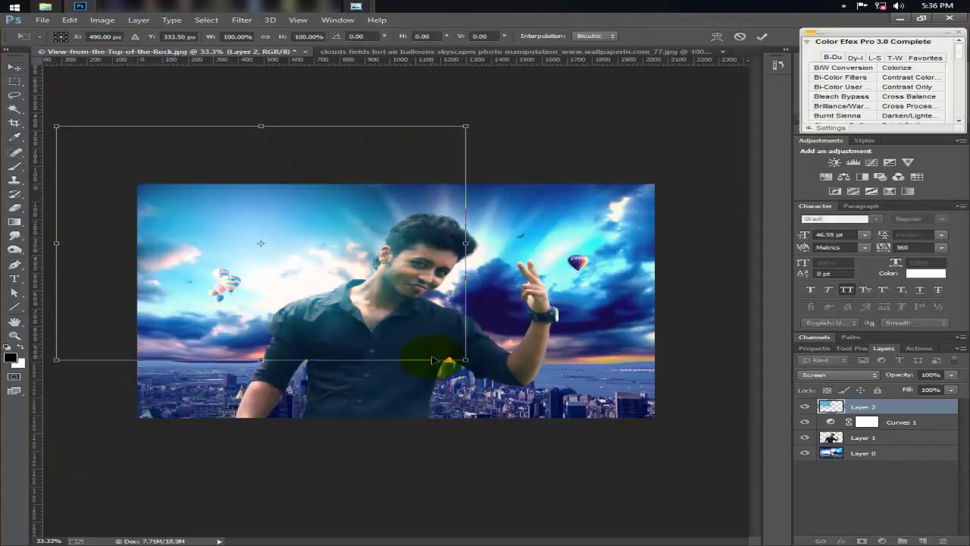
mouse_move(368, 250)
mouse_down()
mouse_move(375, 326)
mouse_move(406, 316)
mouse_up()
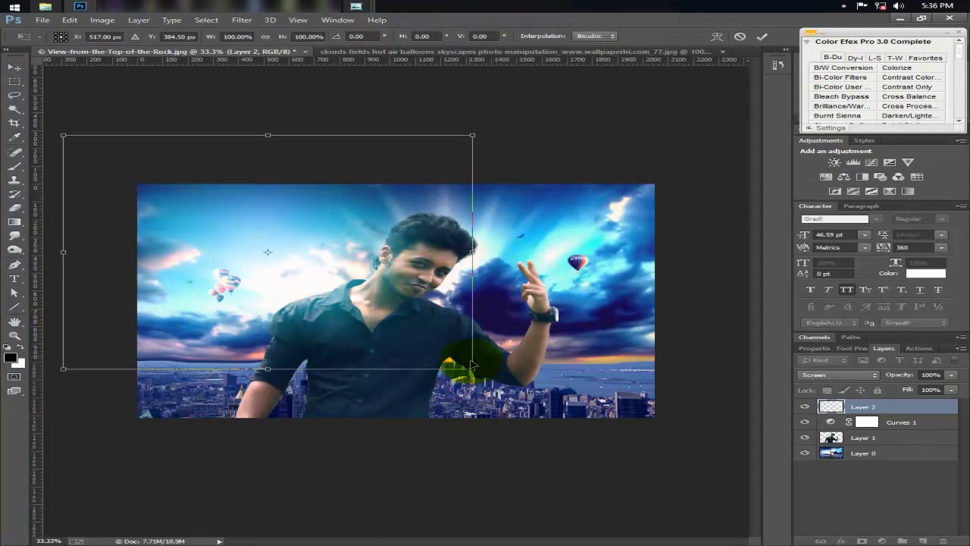
key(Return)
Duplicate the glow, enlarge it about 118%, shift it right and set opacity to 21%.
key(ctrl+j)
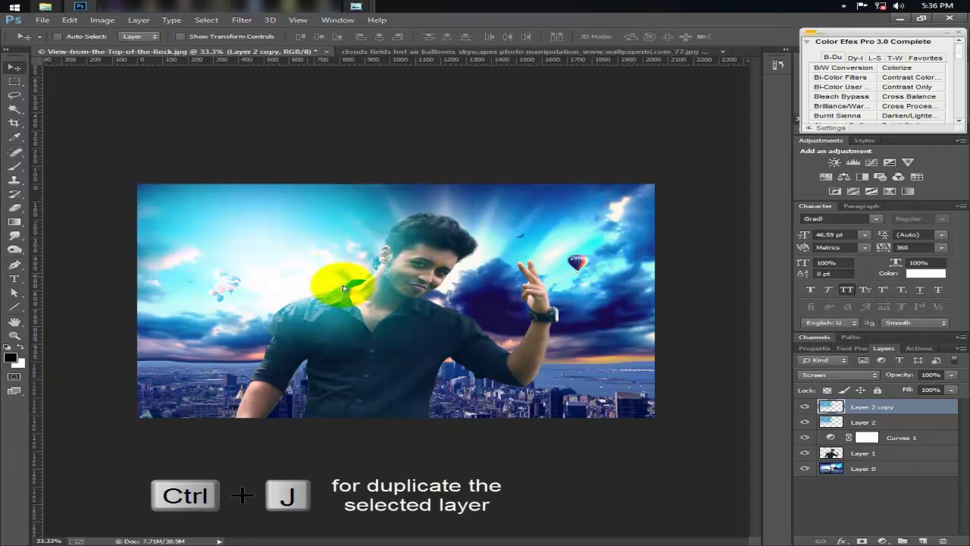
drag(346, 281, 570, 308)
key(ctrl+t)
drag(330, 170, 260, 130)
drag(531, 314, 633, 311)
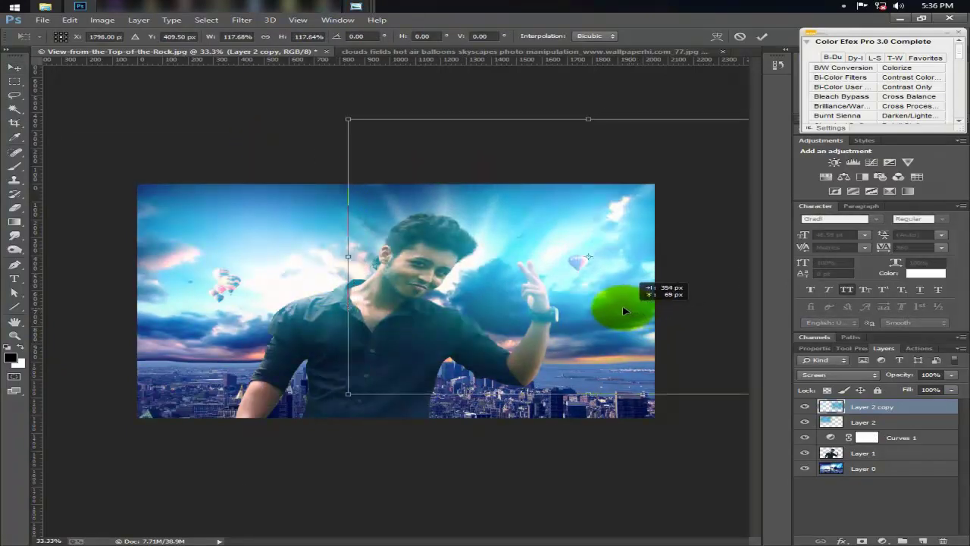
drag(625, 310, 613, 310)
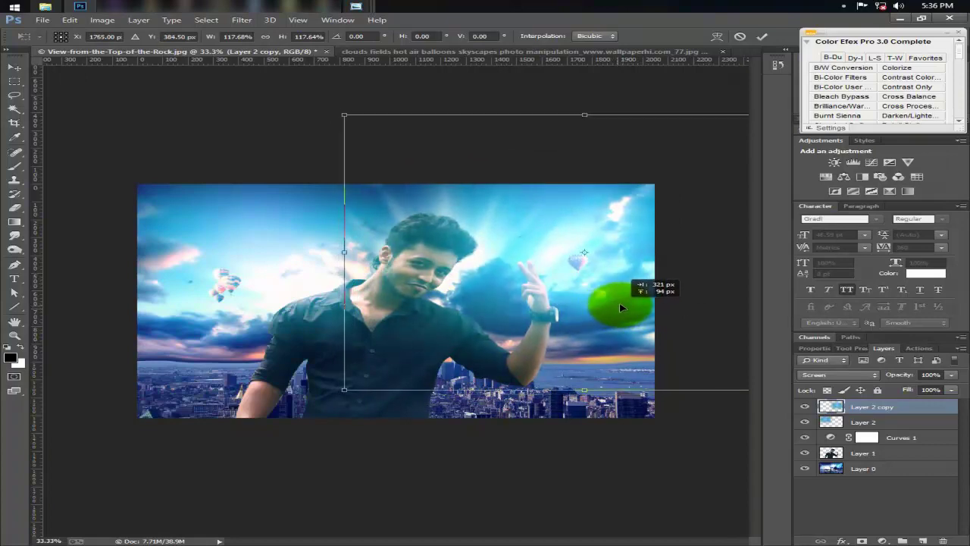
key(Return)
drag(899, 375, 719, 375)
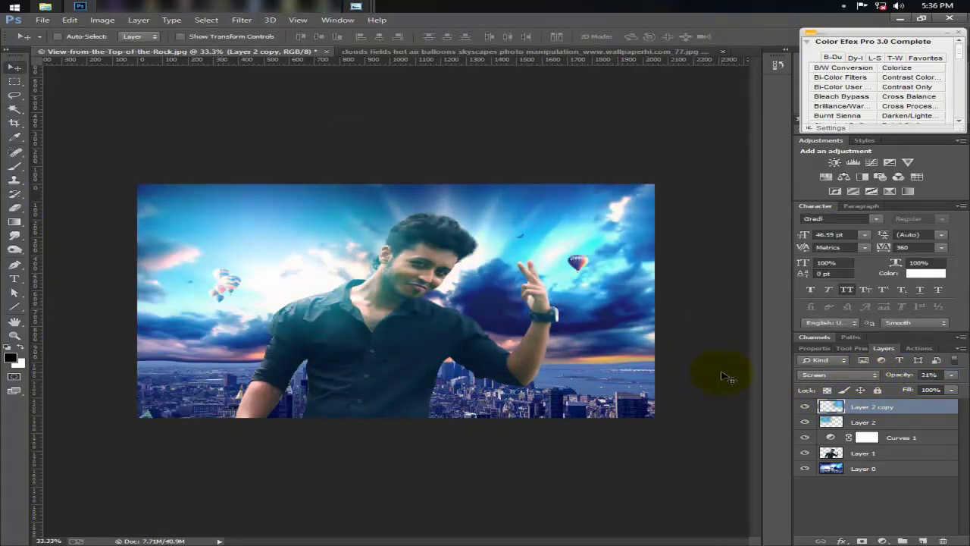
Select Layer 2, then open the Fire-Embers-32-ProRes image in Photoshop CC.
key(ctrl+plus)
click(862, 427)
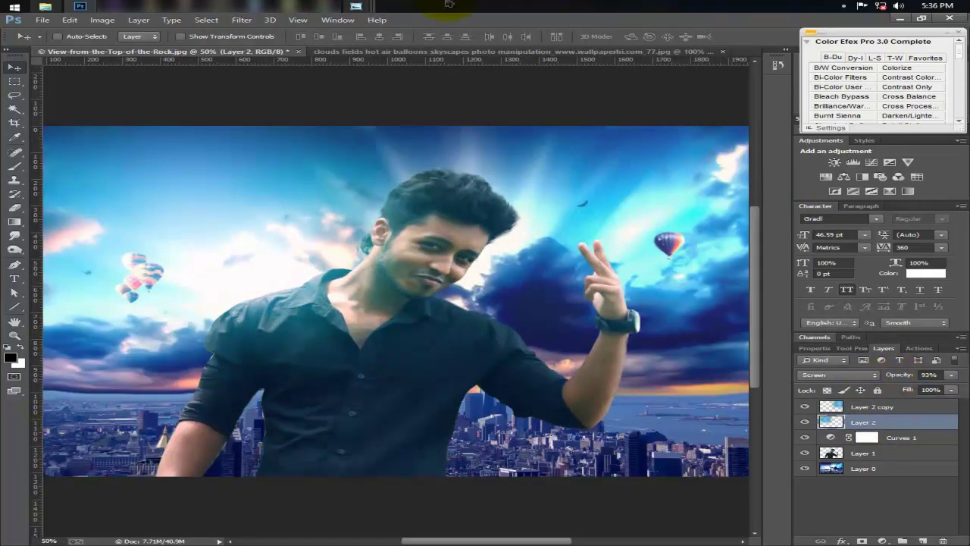
mouse_move(355, 6)
click(310, 90)
right_click(383, 206)
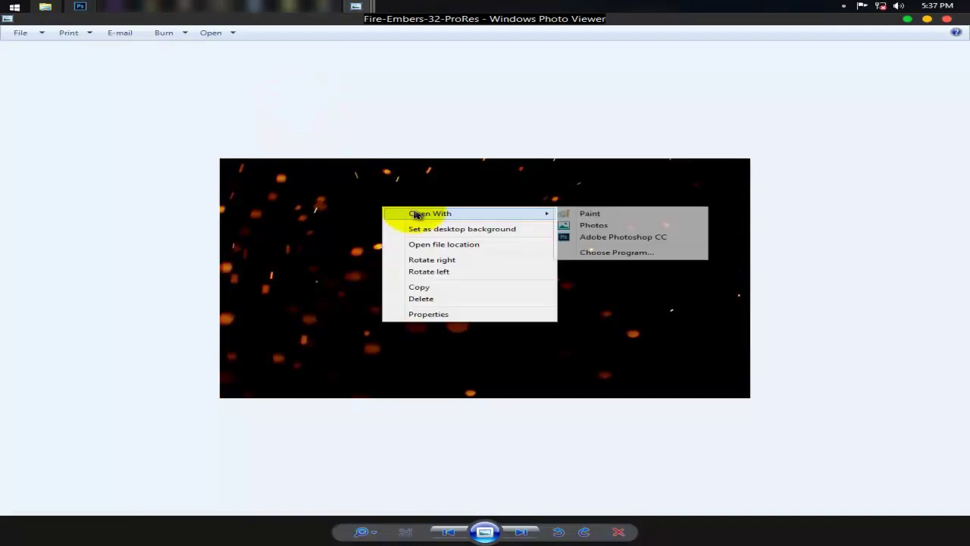
click(582, 237)
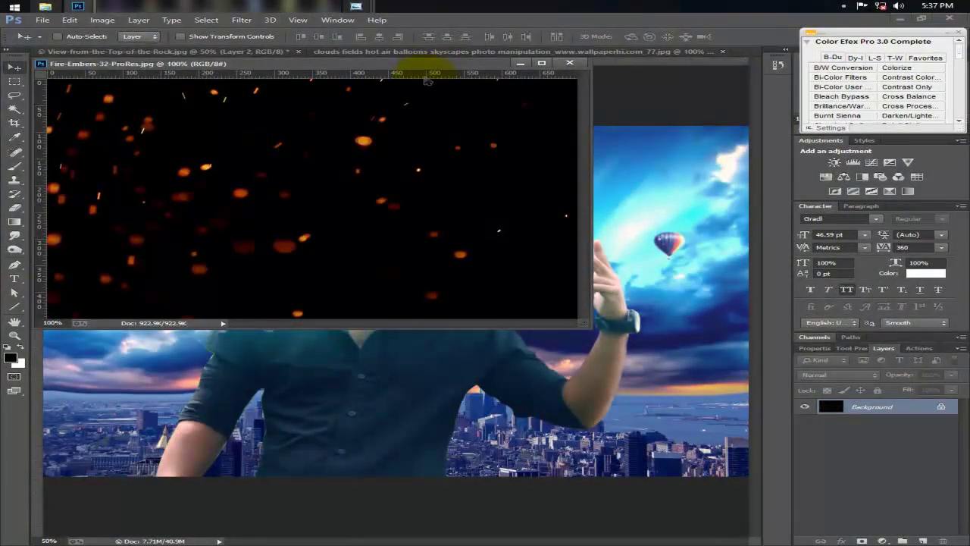
Copy the embers into the city composite as Layer 3, close the source, and blend it in Screen mode.
drag(427, 81, 537, 396)
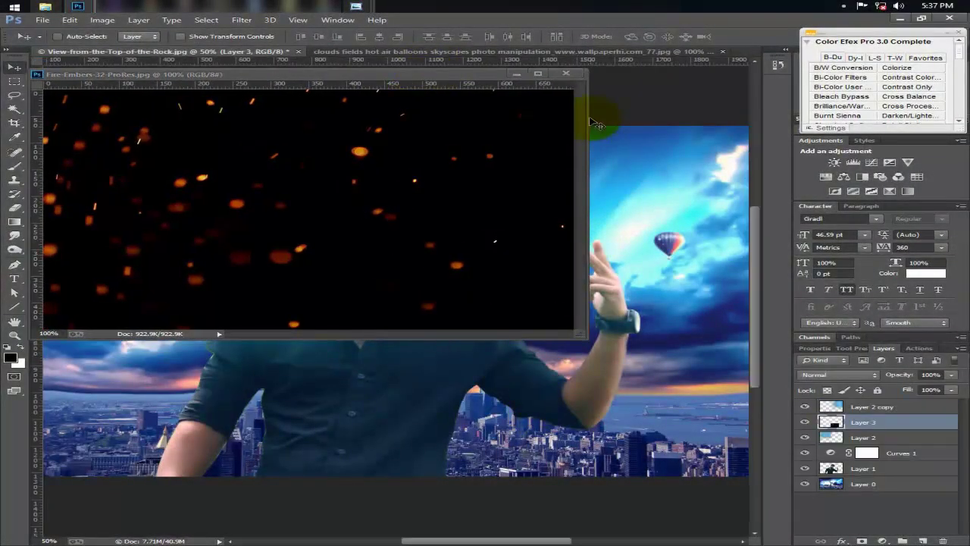
click(565, 73)
click(838, 374)
click(819, 182)
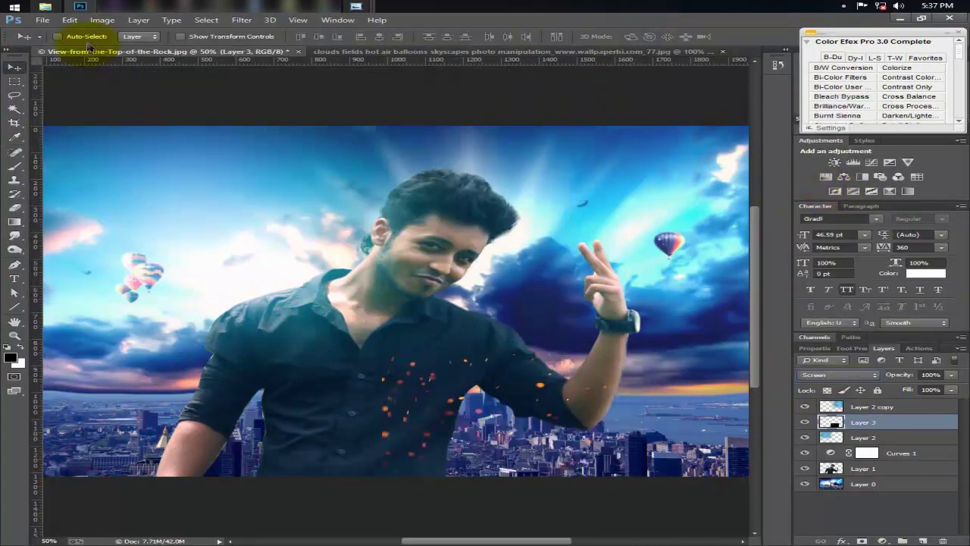
Shift the embers layer's hue +180 to turn it blue-cyan.
click(105, 20)
mouse_move(125, 47)
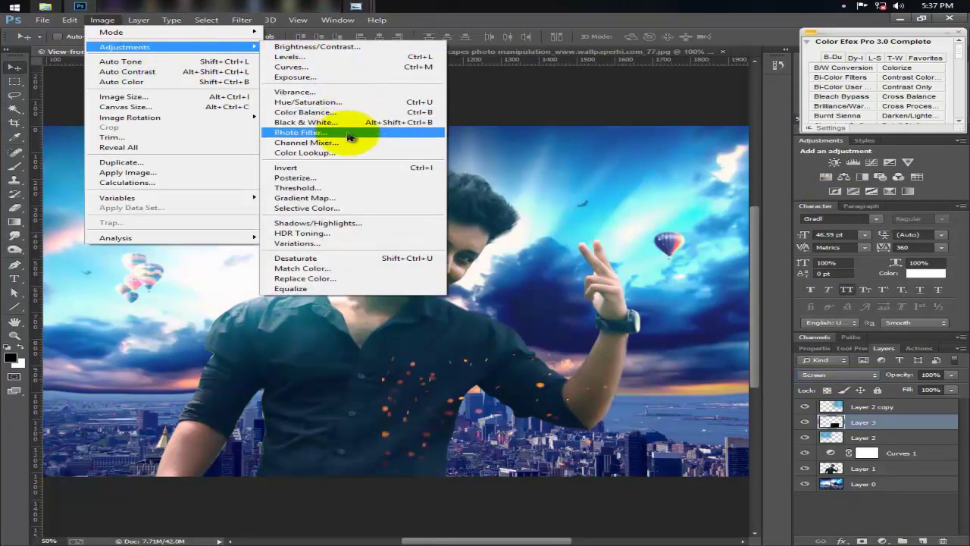
click(334, 102)
drag(794, 114, 863, 118)
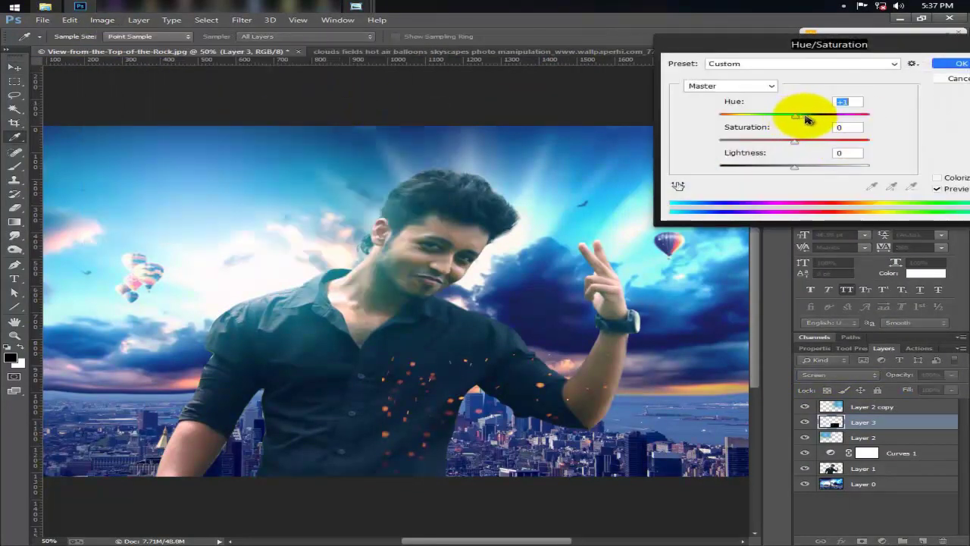
click(958, 64)
key(ctrl+t)
key(ctrl+minus)
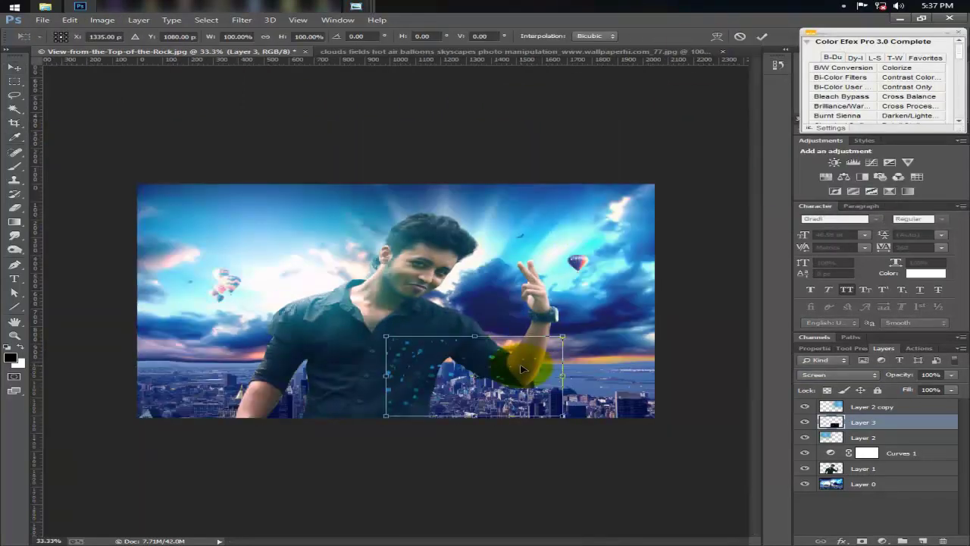
Move and resize the embers to the lower left, and place a duplicate at the bottom centre.
drag(519, 387, 262, 390)
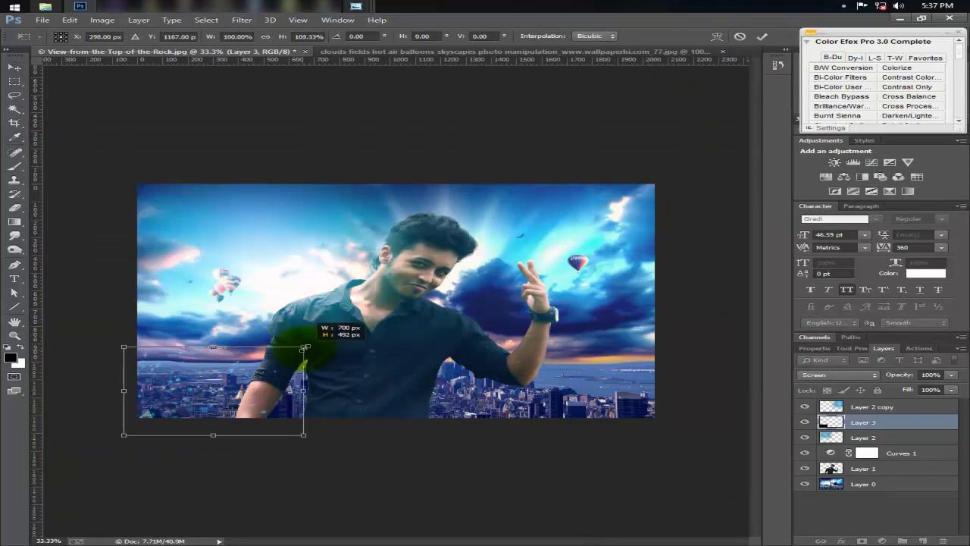
drag(303, 347, 313, 363)
key(Return)
key(ctrl+j)
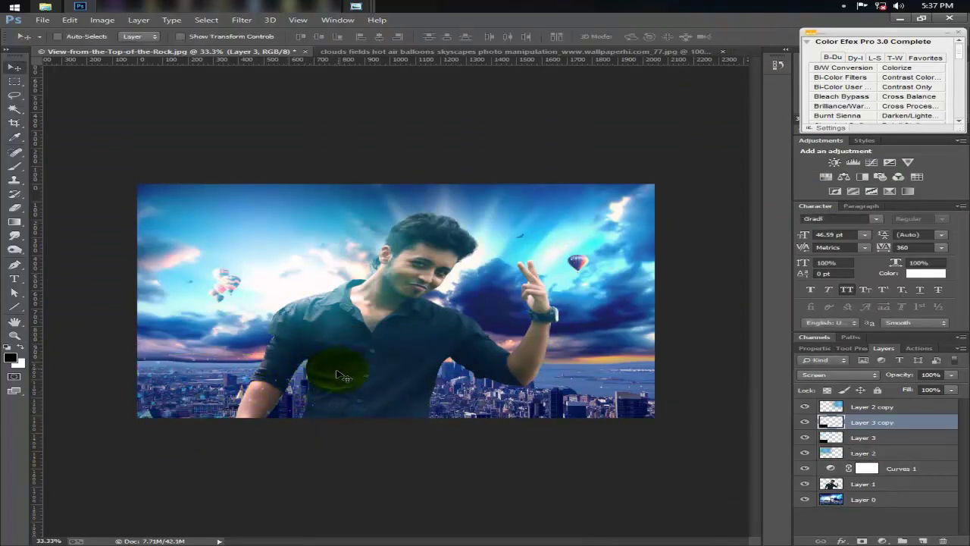
drag(377, 410, 440, 381)
key(ctrl+t)
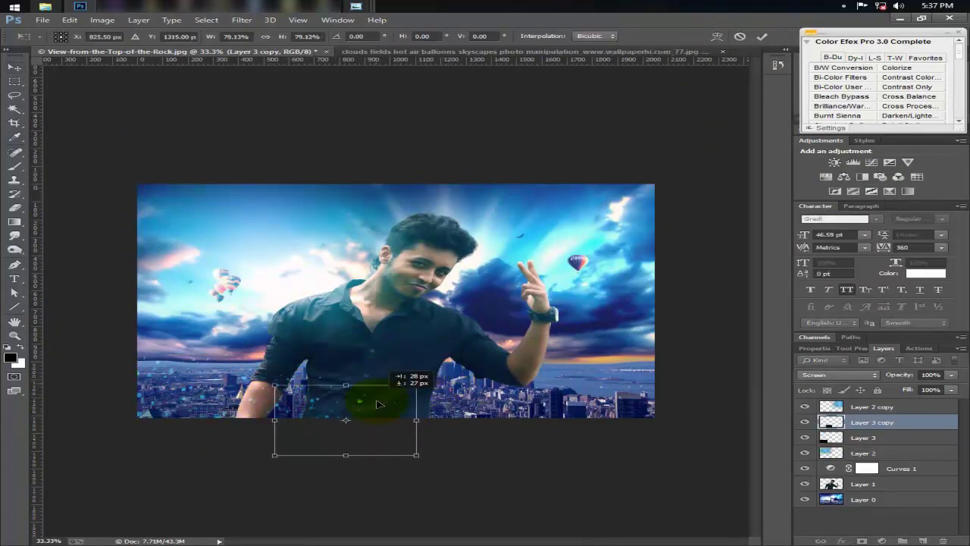
key(Return)
Add two more ember copies, tilt one about -9.4°, merge the copies and blend in Screen.
key(ctrl+j)
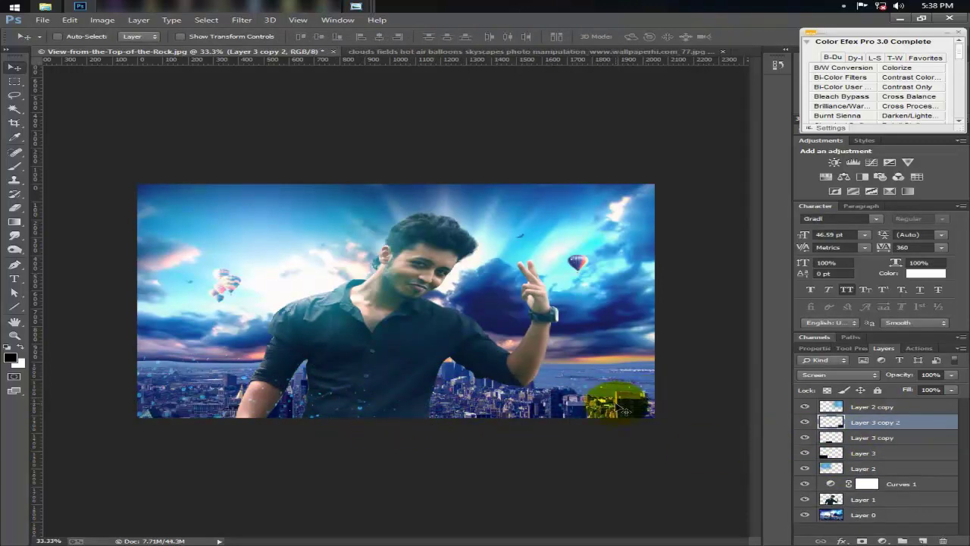
key(ctrl+j)
key(ctrl+t)
drag(606, 375, 644, 338)
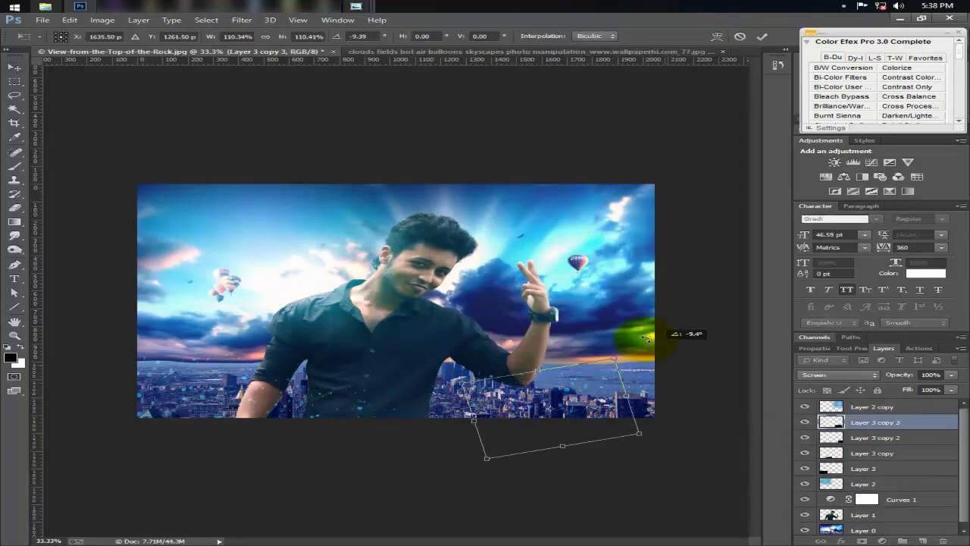
key(Return)
shift+click(833, 435)
key(ctrl+e)
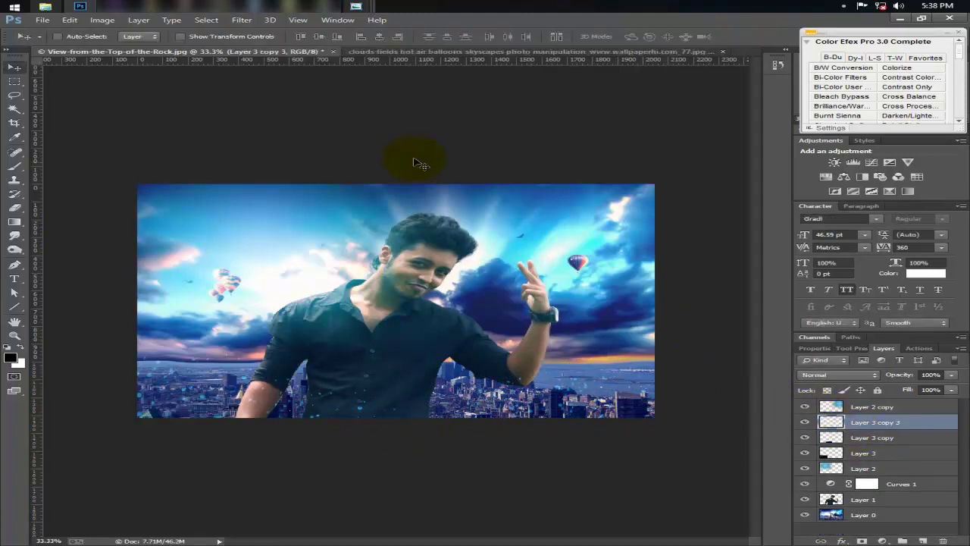
click(837, 374)
click(818, 184)
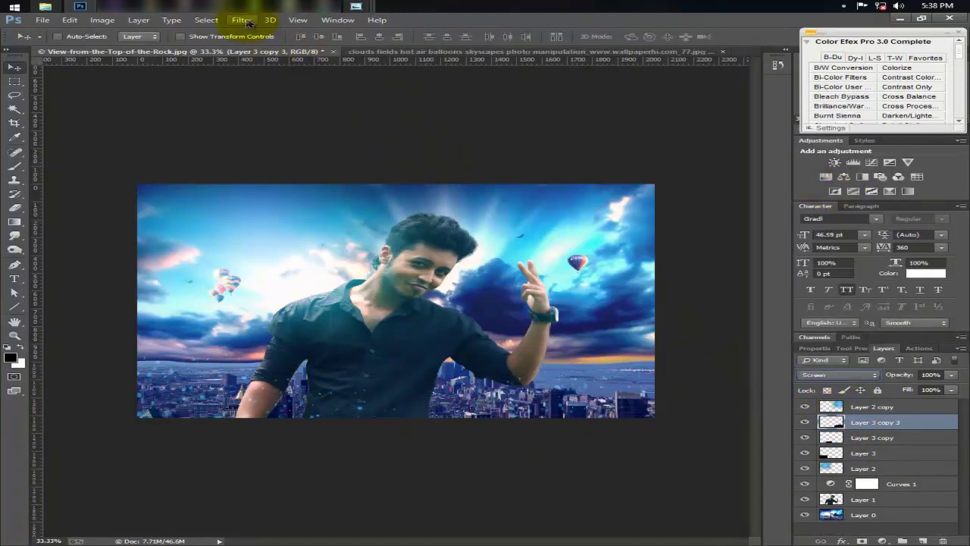
Streak the newest embers copy with a Motion Blur at -75° angle and 18 px distance.
click(249, 23)
click(485, 212)
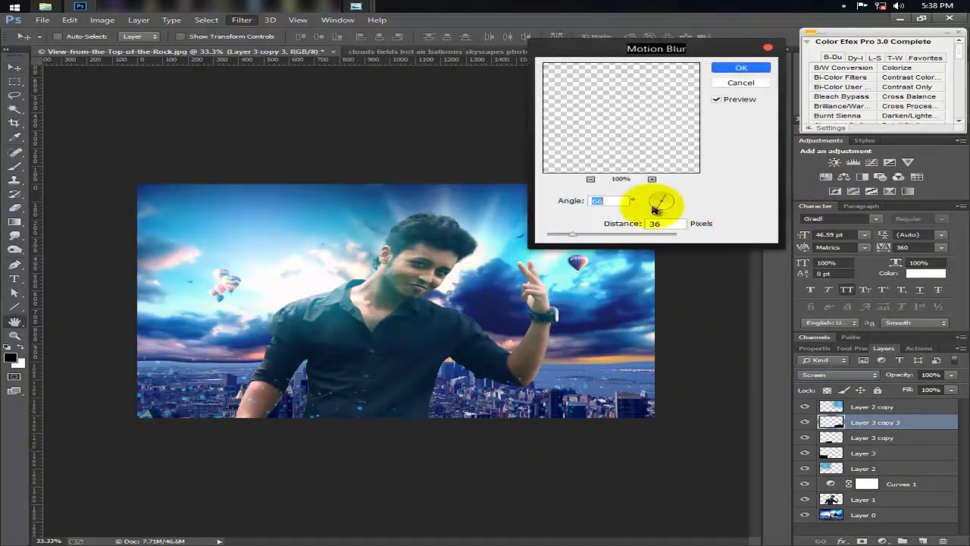
click(658, 191)
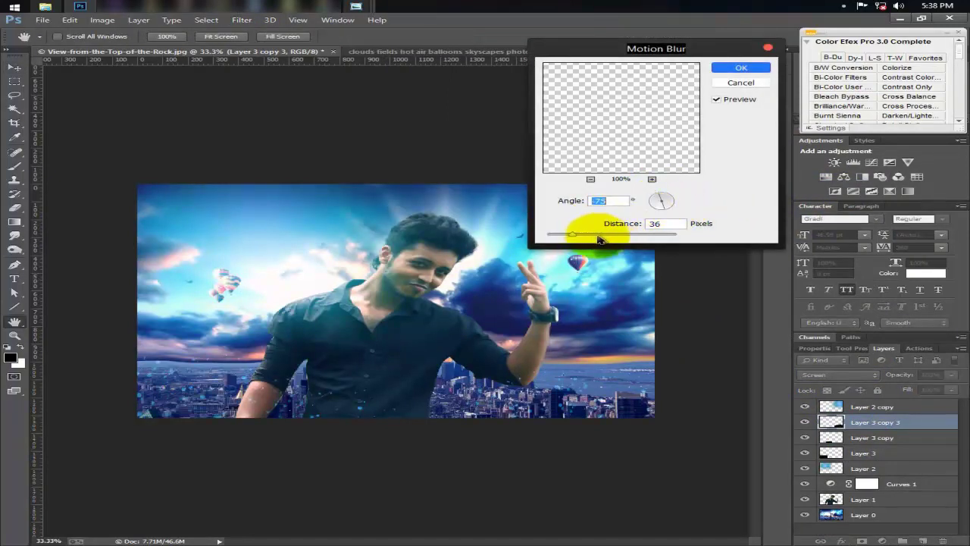
drag(572, 233, 560, 233)
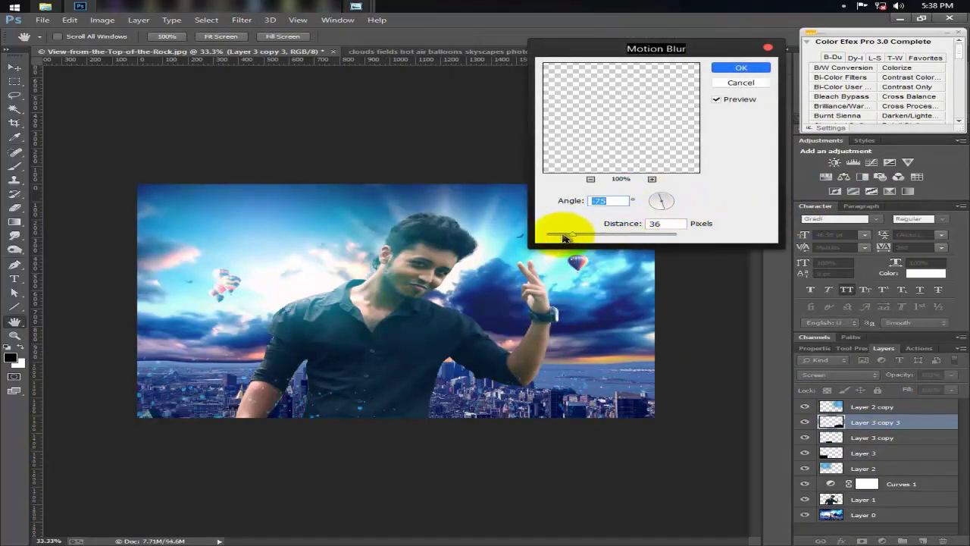
click(750, 69)
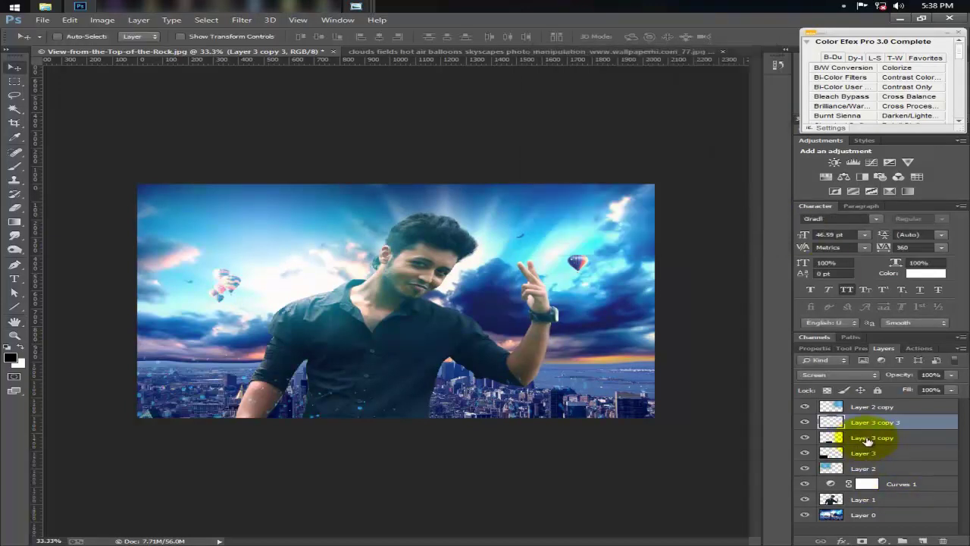
Duplicate an ember layer and delete the original Layer 3.
drag(870, 447, 875, 455)
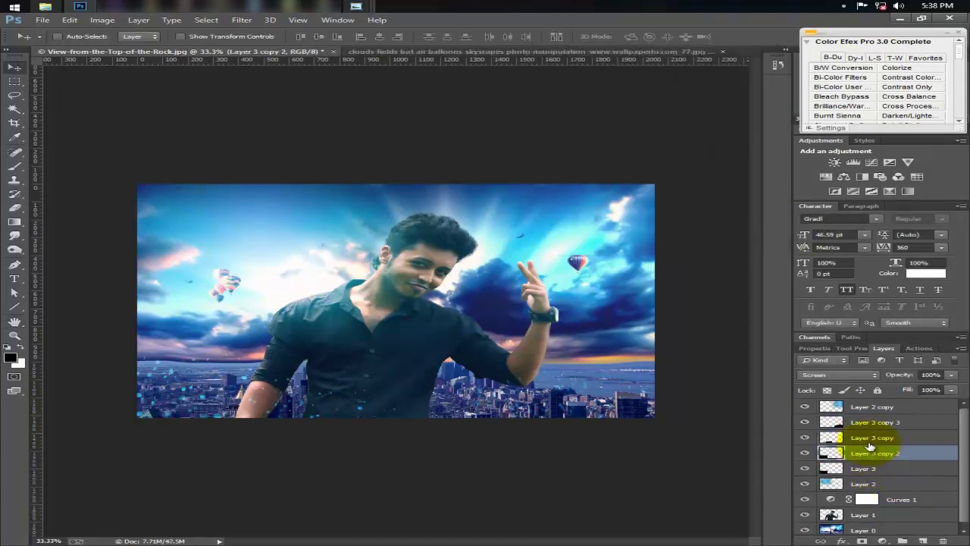
click(870, 438)
click(825, 466)
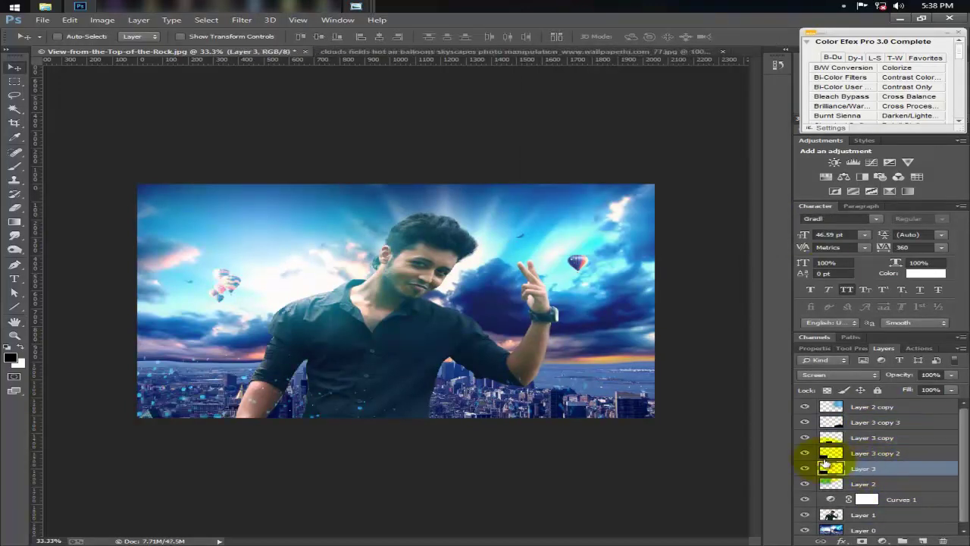
key(Delete)
Duplicate Layer 3 copy and merge the ember copies into Layer 3 copy 4.
click(829, 437)
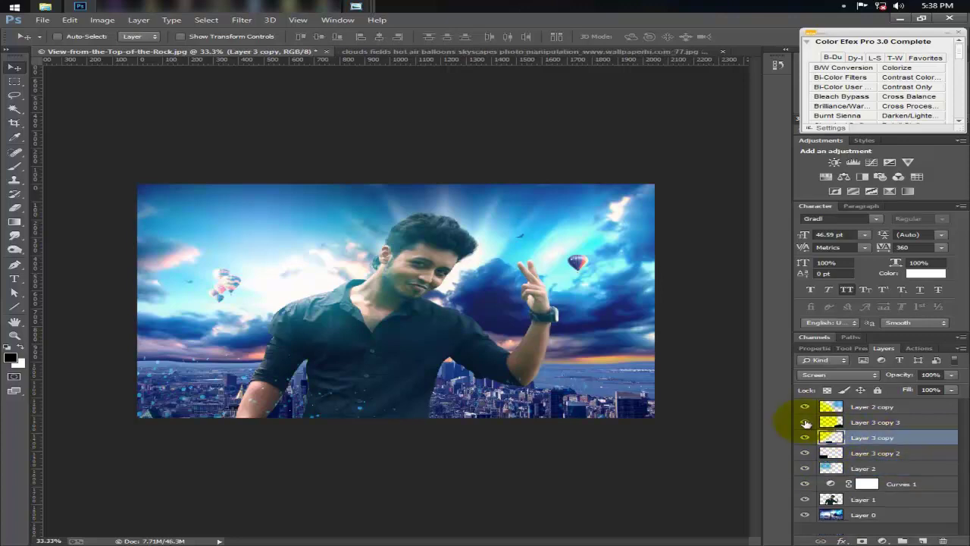
click(844, 408)
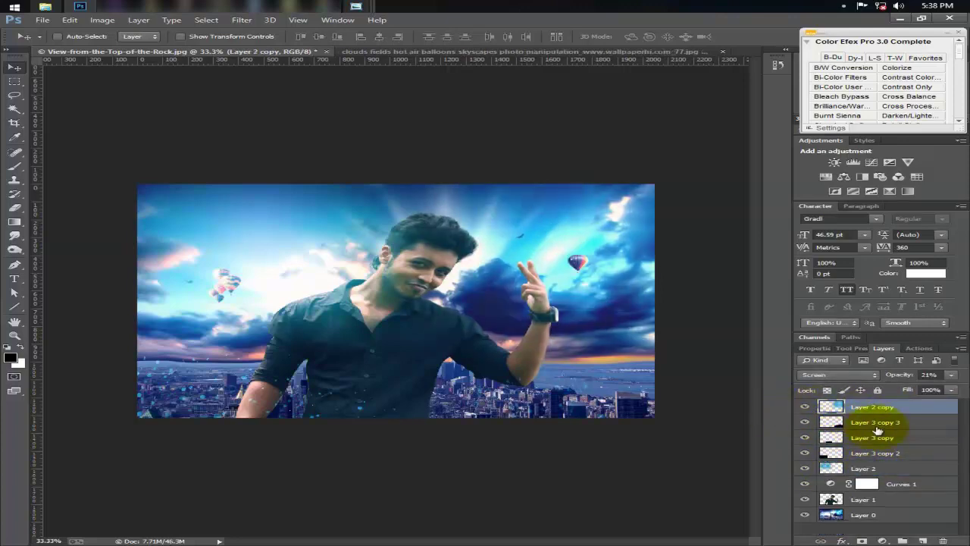
click(873, 437)
key(ctrl+j)
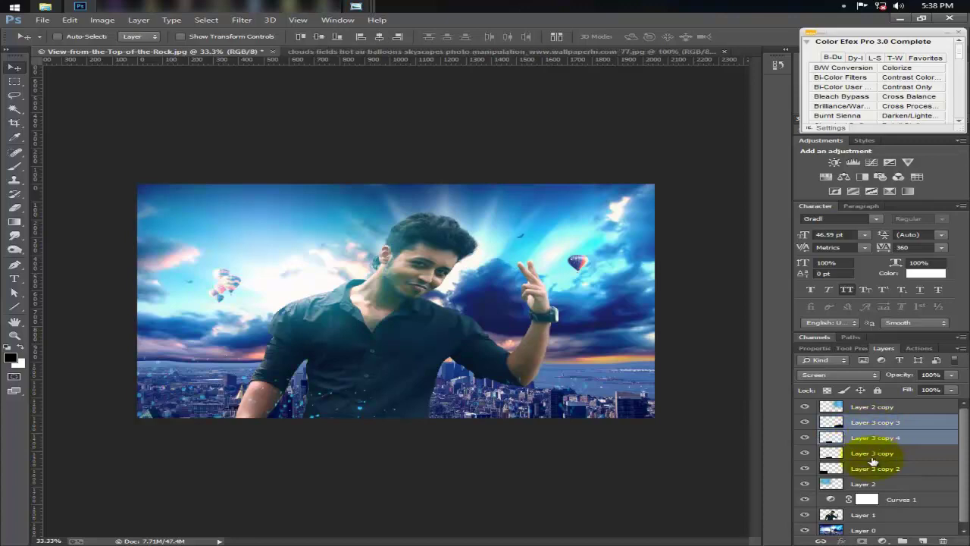
shift+click(866, 453)
key(ctrl+e)
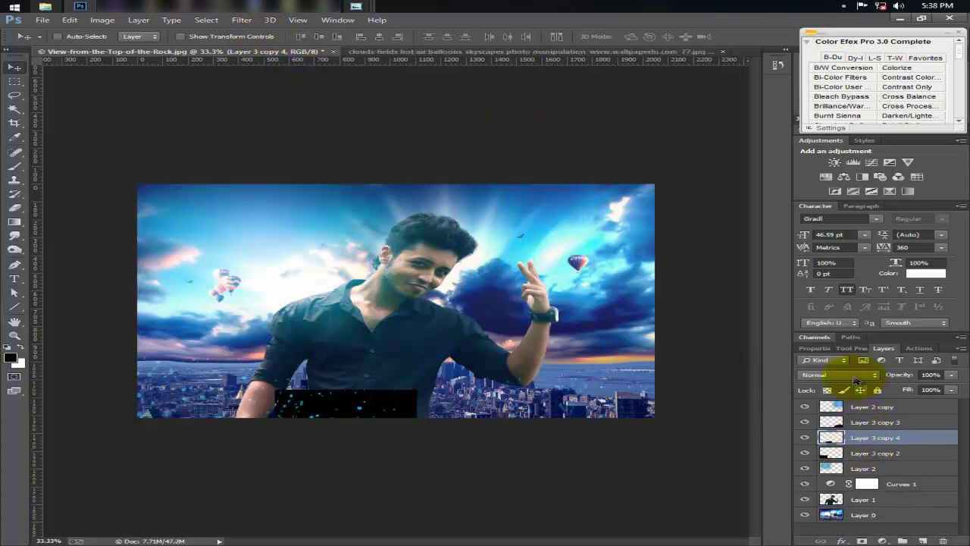
Reapply the last motion blur to the merged embers and set them to Screen mode.
click(855, 376)
click(241, 21)
click(242, 20)
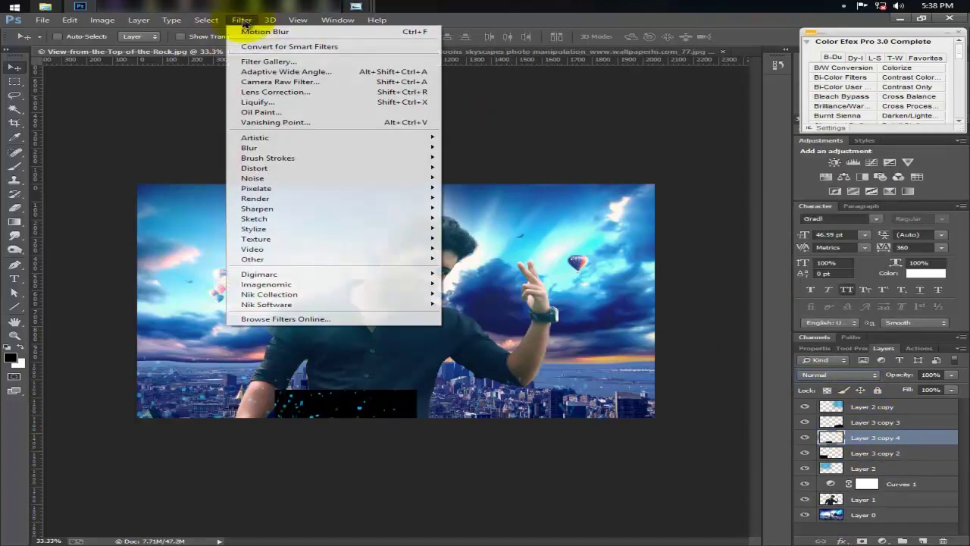
click(261, 32)
click(837, 379)
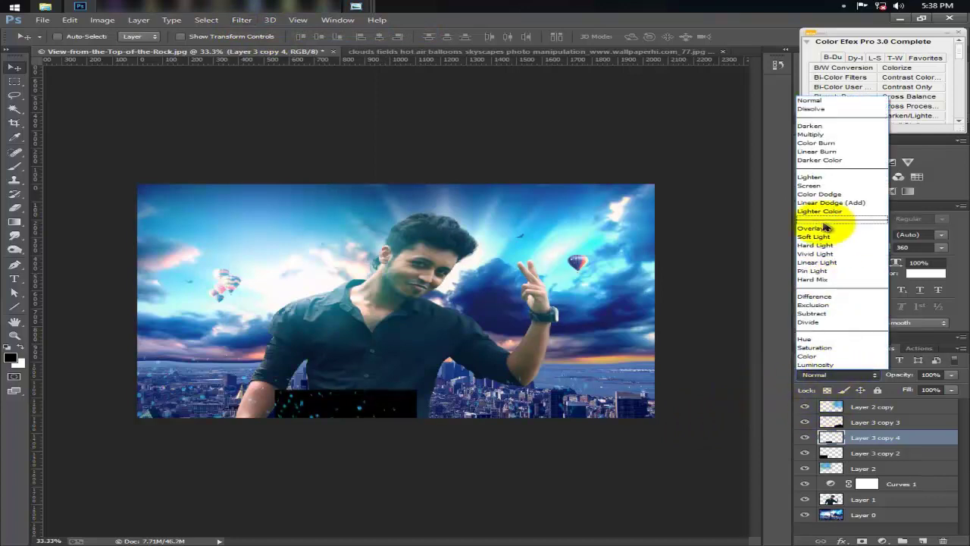
click(834, 211)
key(ctrl+plus)
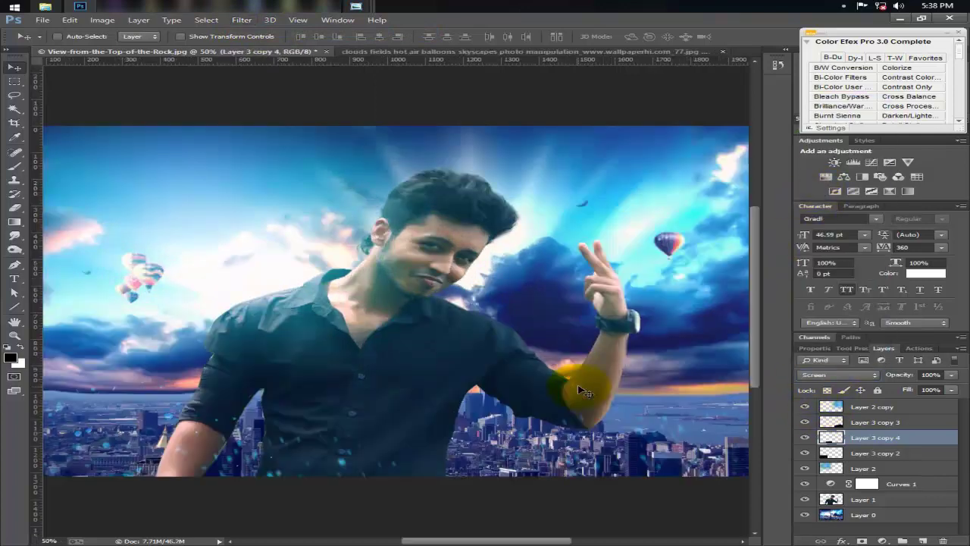
Duplicate the Layer 3 copy 2 embers as Layer 3 copy 5, enlarged about 169% over the upper left.
click(868, 453)
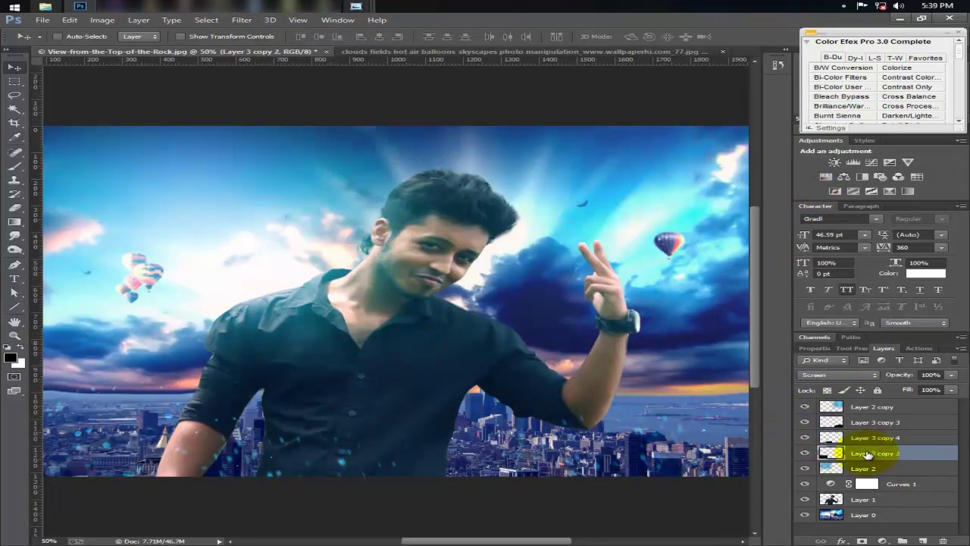
drag(468, 413, 512, 475)
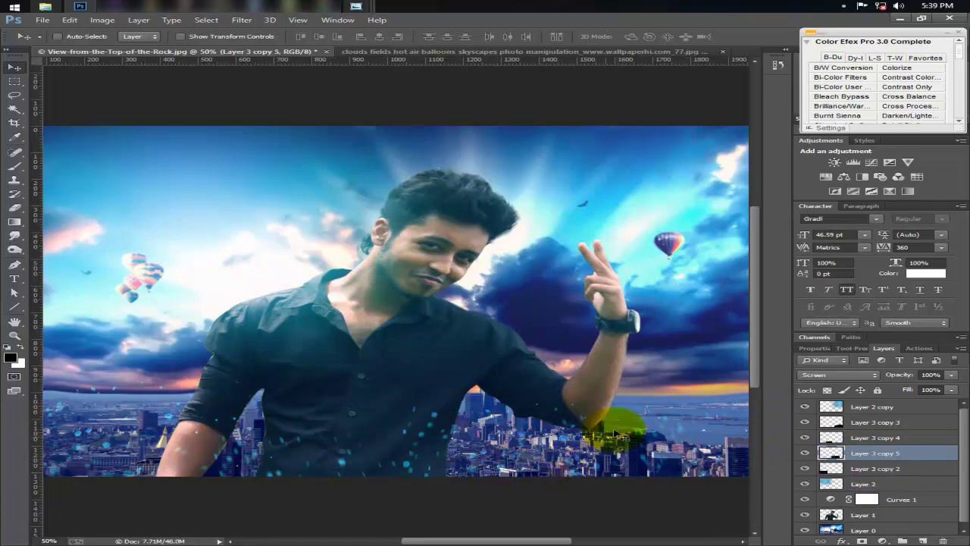
key(ctrl+t)
drag(615, 434, 580, 303)
key(ctrl+minus)
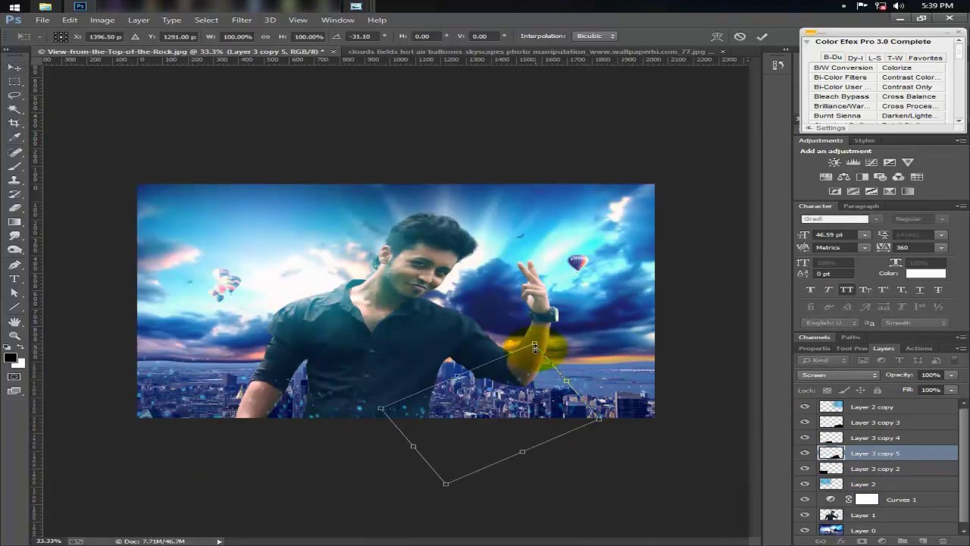
mouse_move(535, 347)
mouse_down()
mouse_move(628, 325)
mouse_move(632, 217)
mouse_move(660, 313)
mouse_move(452, 370)
mouse_up()
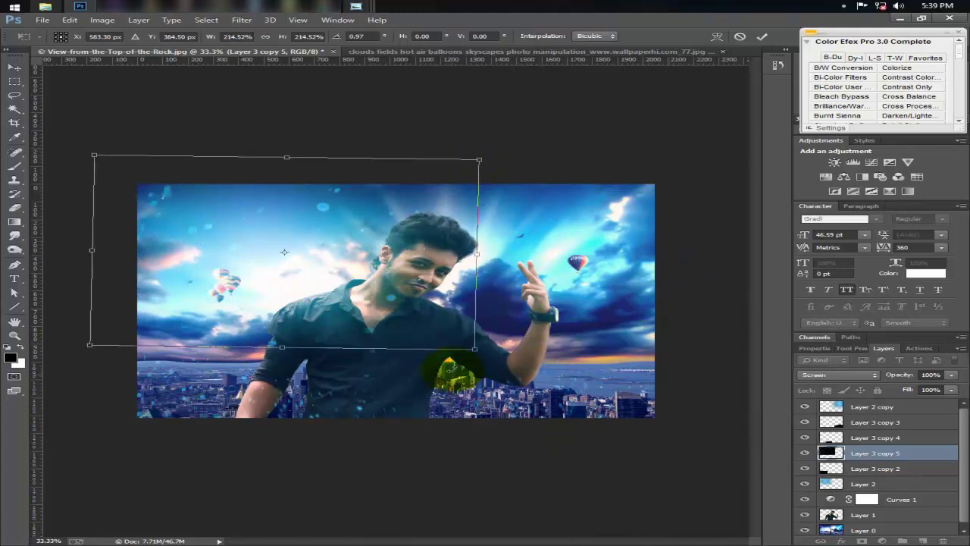
mouse_move(432, 316)
mouse_down()
mouse_move(474, 348)
mouse_move(400, 320)
mouse_move(321, 259)
mouse_move(390, 288)
mouse_up()
key(Return)
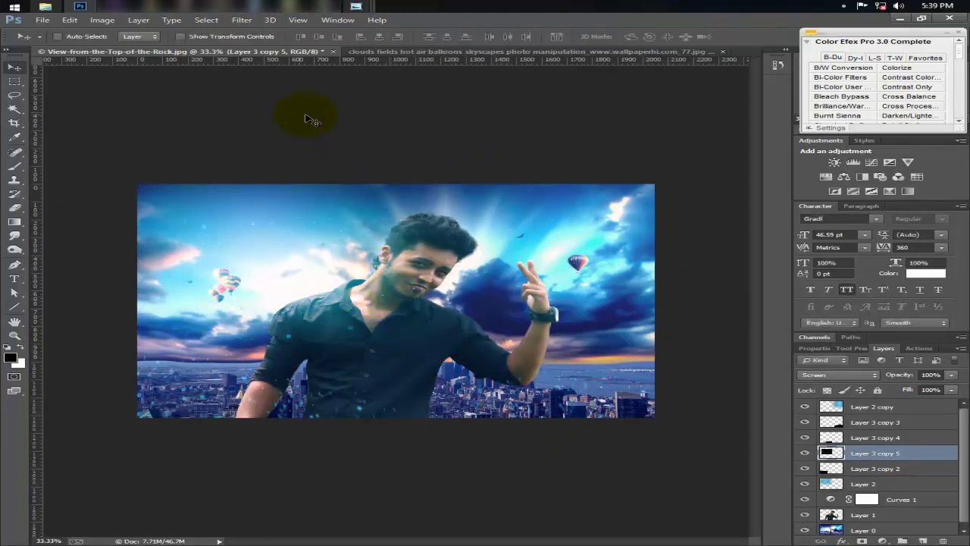
Set up a Gaussian Blur of about 2 px radius on the light layer.
click(243, 19)
mouse_move(250, 148)
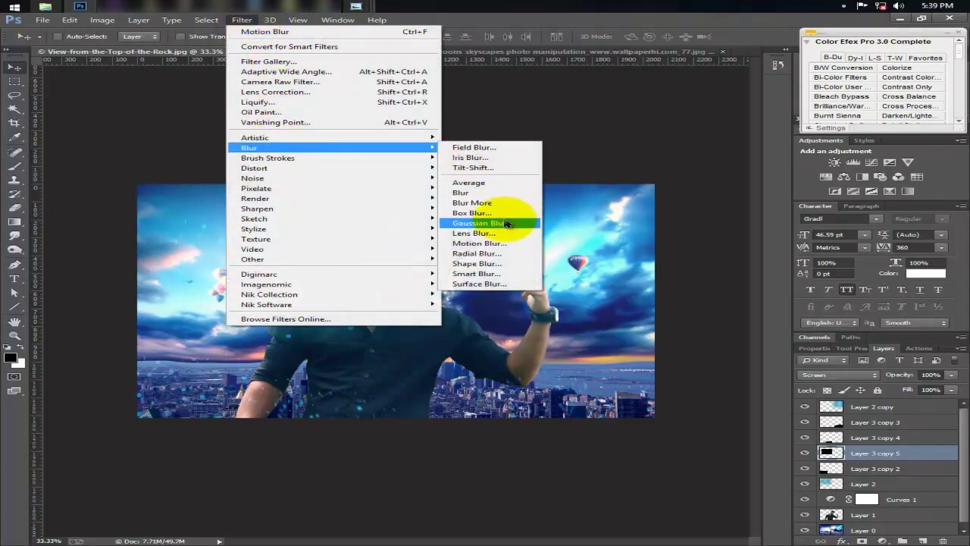
click(500, 223)
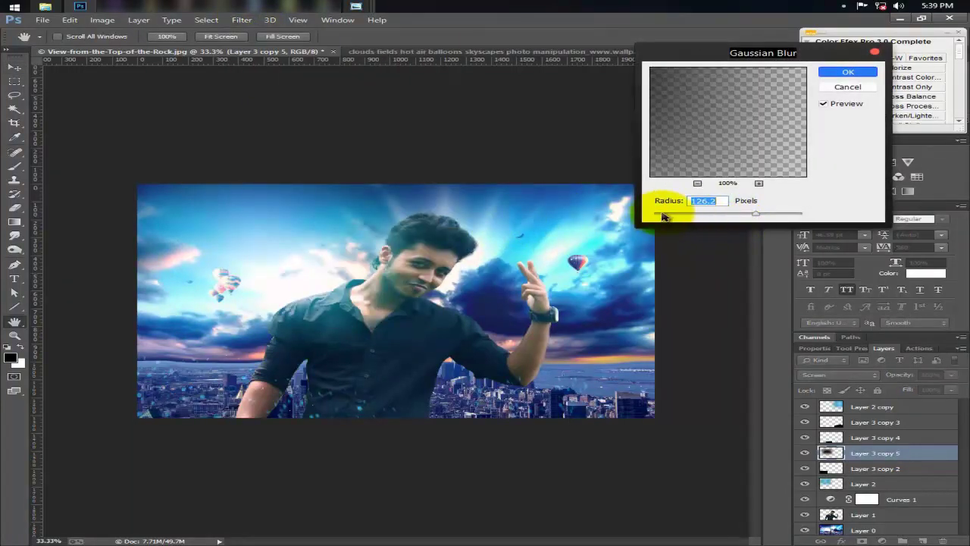
drag(661, 214, 669, 214)
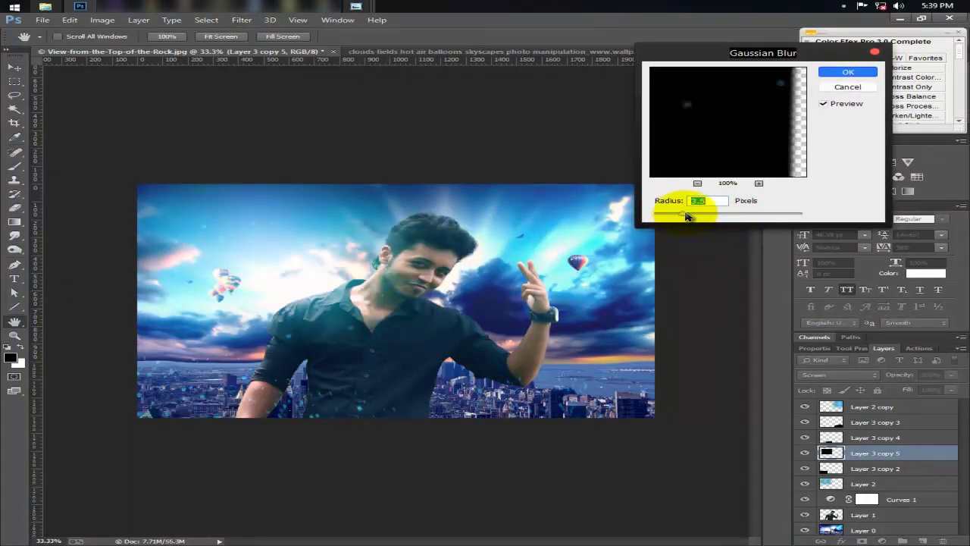
Apply the 2 px blur, then duplicate the light layer and enlarge the copy to about 316%.
click(848, 72)
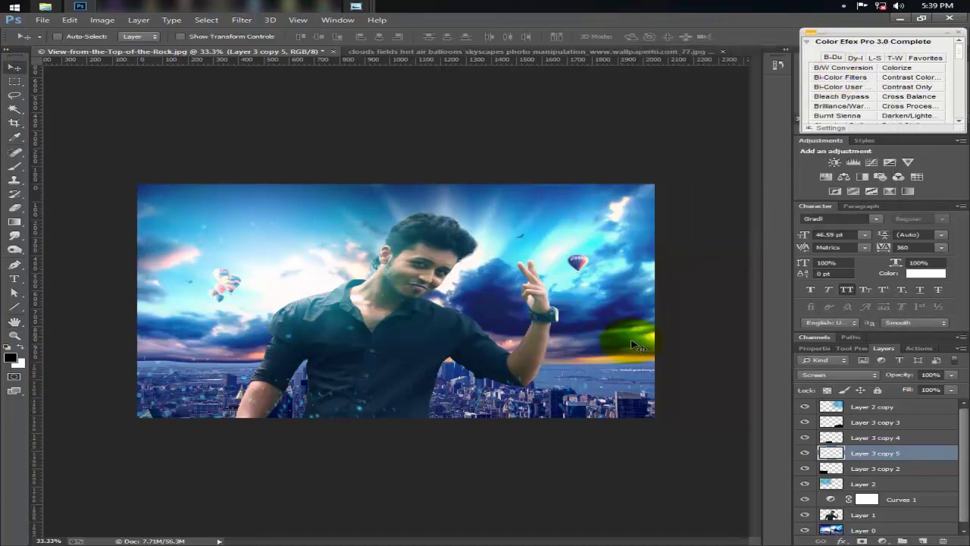
key(ctrl+j)
key(ctrl+t)
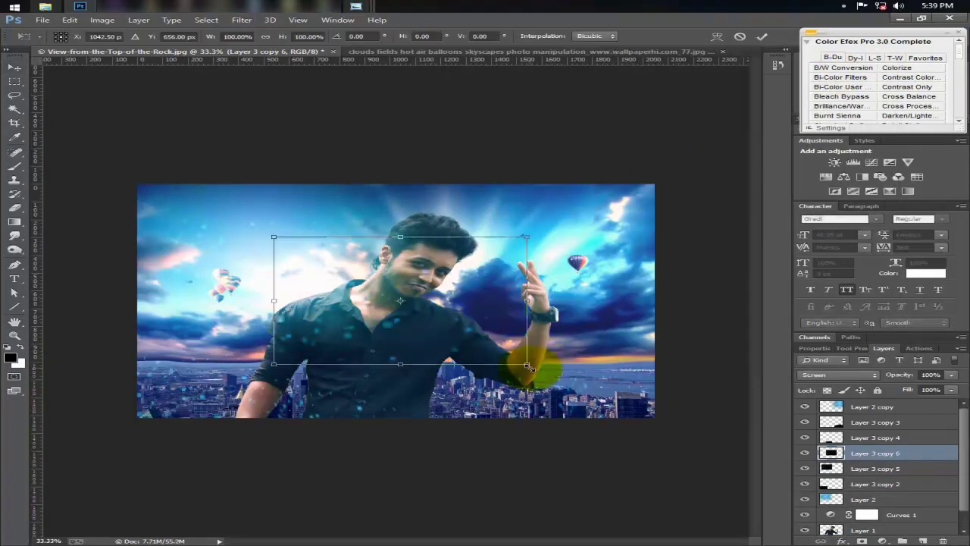
drag(528, 367, 574, 396)
drag(589, 364, 573, 378)
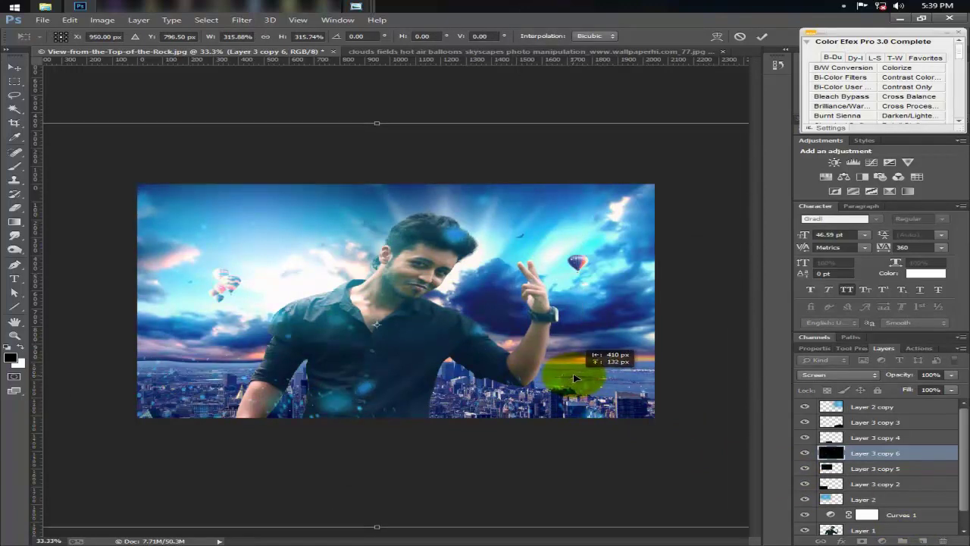
key(Return)
Give Layer 3 copy 6 a heavy Gaussian blur with a much larger radius.
click(241, 19)
mouse_move(249, 148)
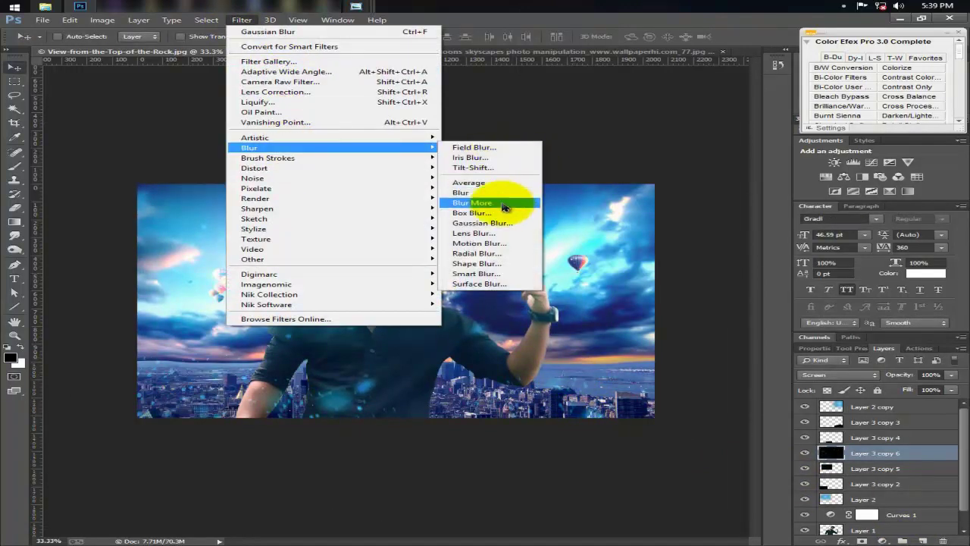
click(492, 233)
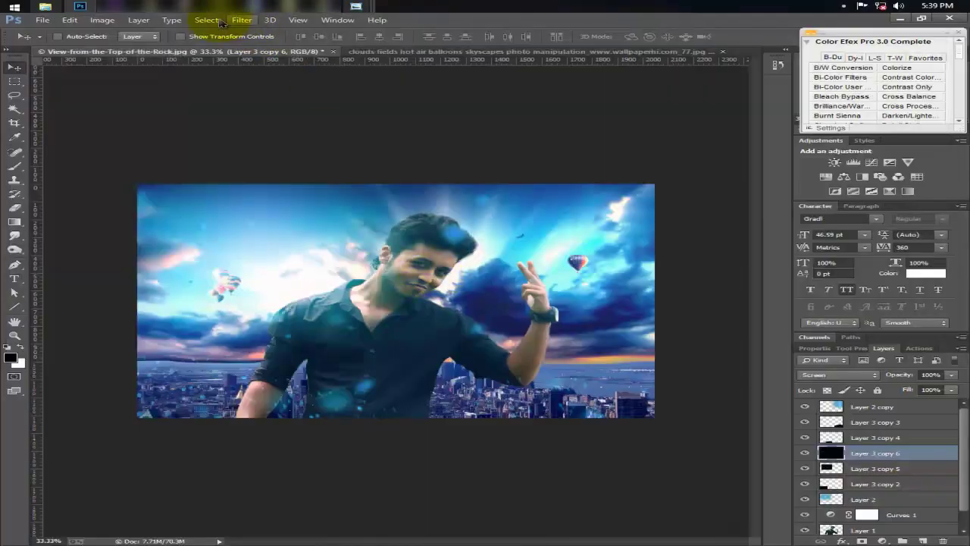
click(241, 20)
mouse_move(333, 147)
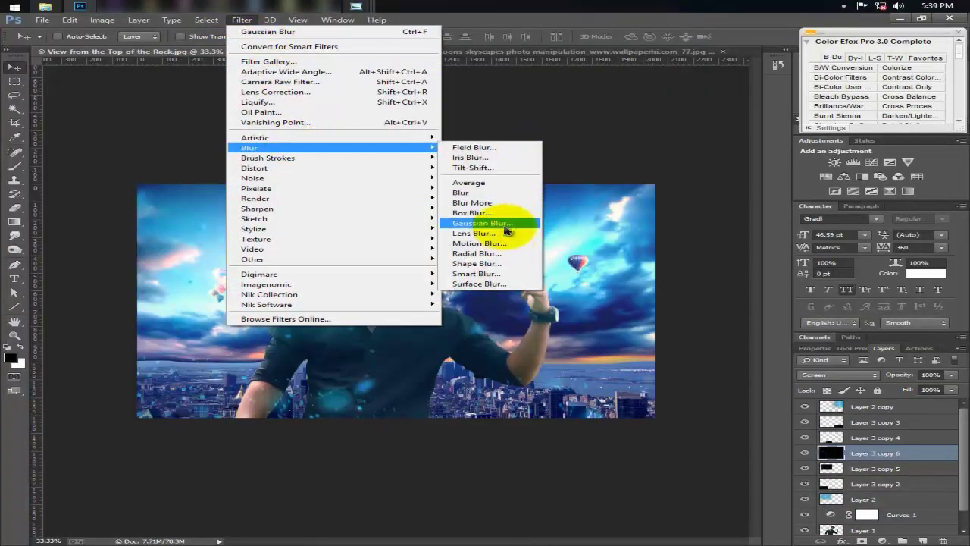
click(447, 219)
drag(687, 213, 728, 216)
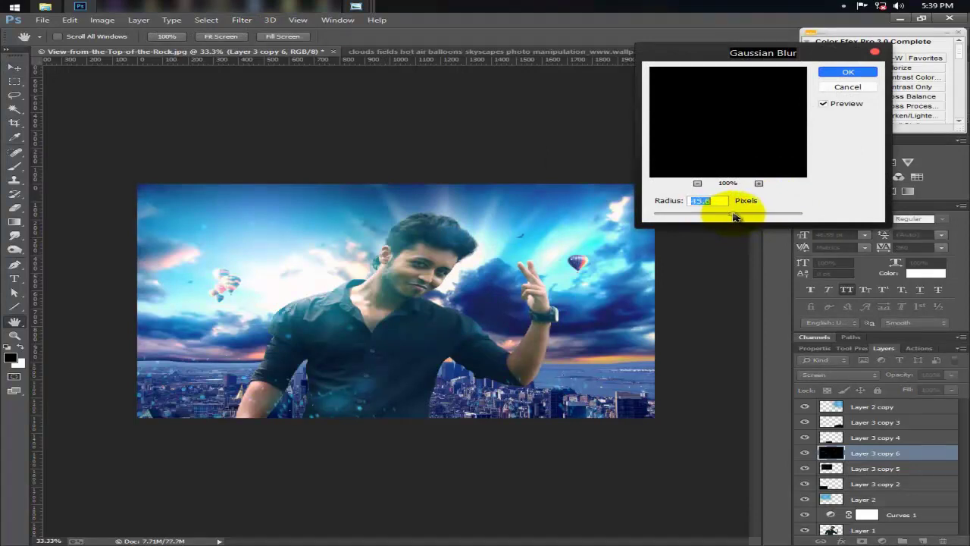
click(849, 72)
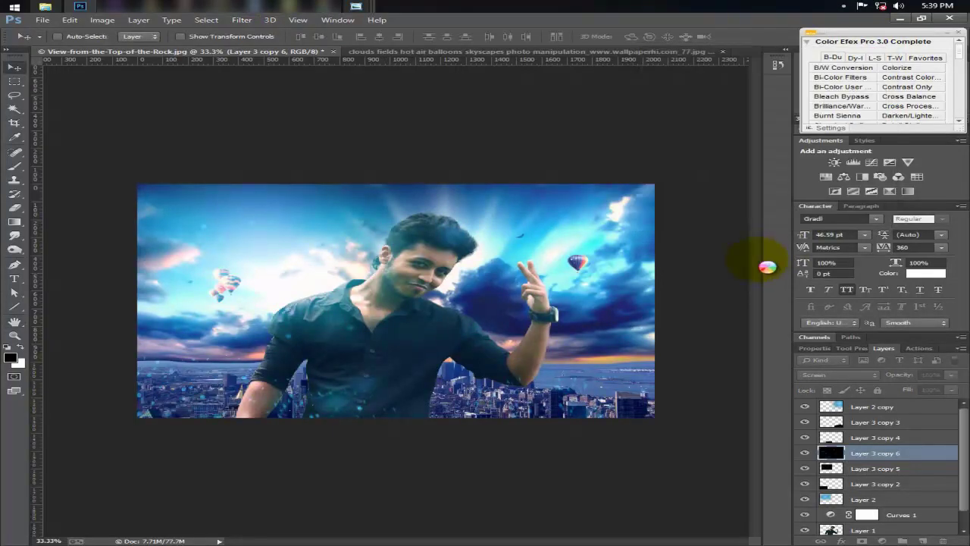
key(ctrl+plus)
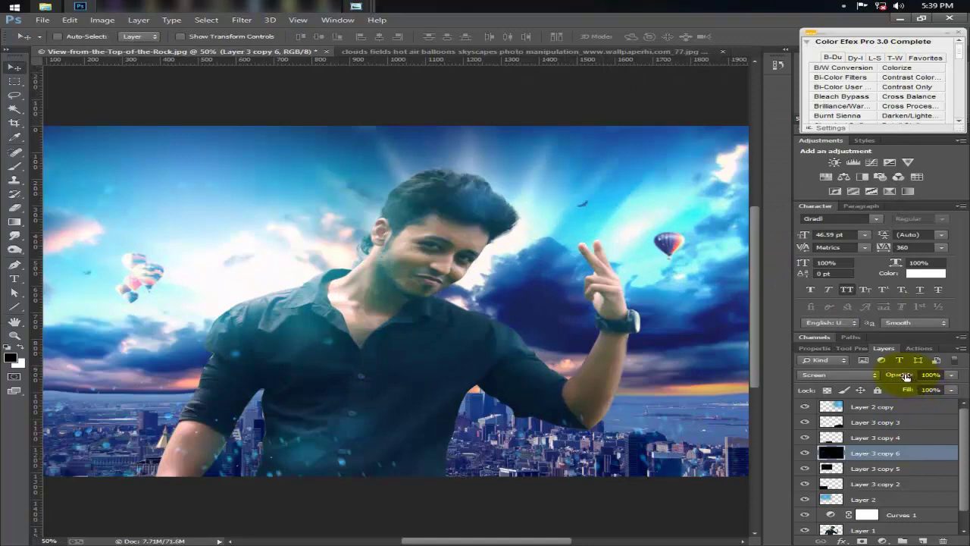
key(ctrl+minus)
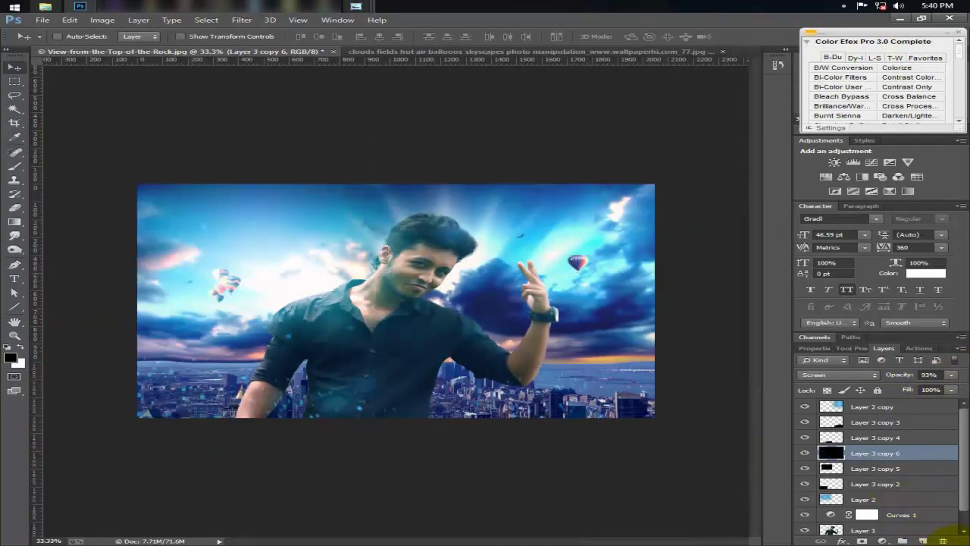
Add a linear 90° Gradient Fill 1 above Layer 2 copy, darkening the lower half.
click(882, 540)
click(812, 320)
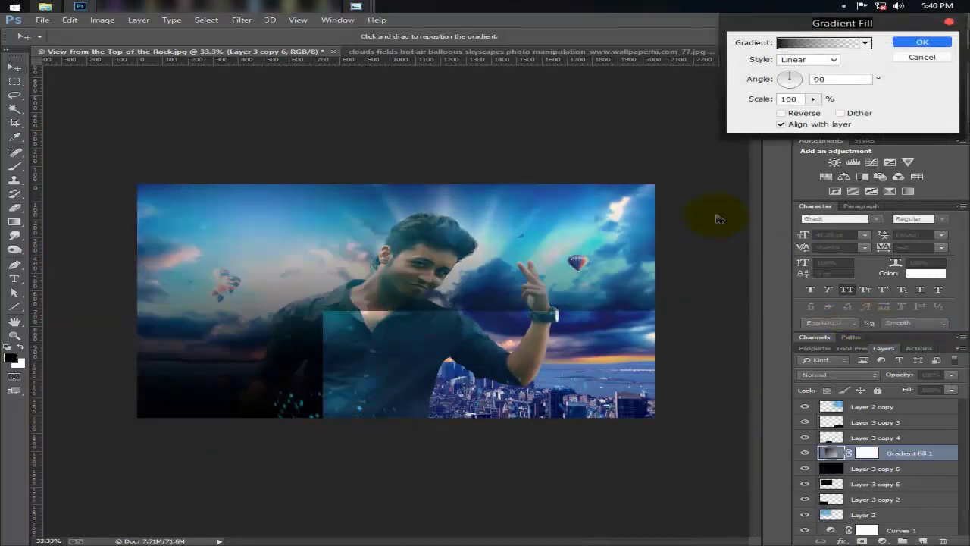
click(921, 57)
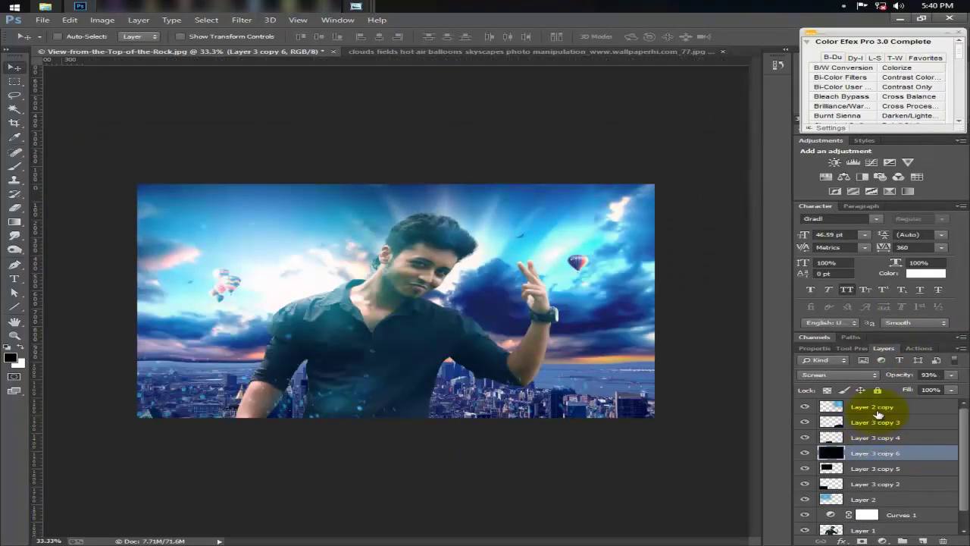
click(871, 407)
click(881, 540)
click(841, 328)
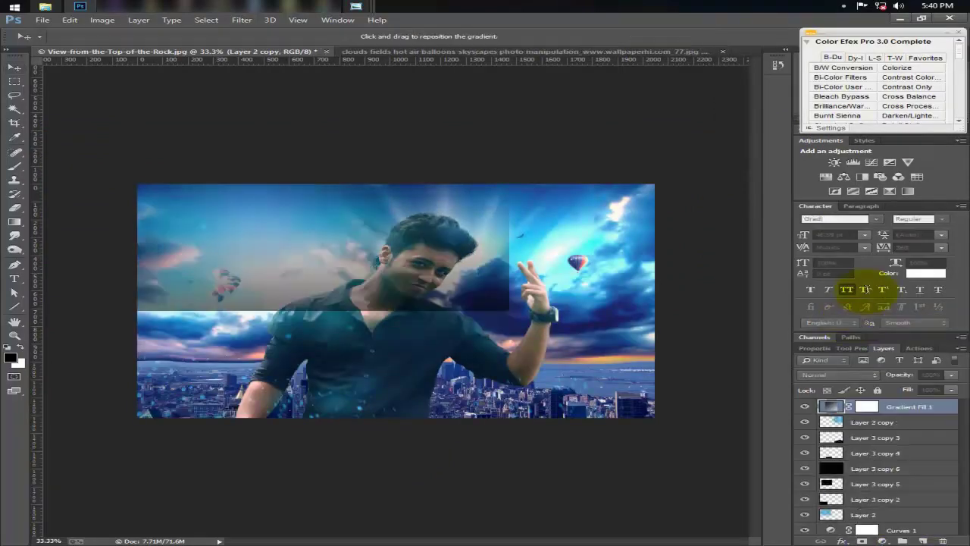
drag(523, 402, 524, 384)
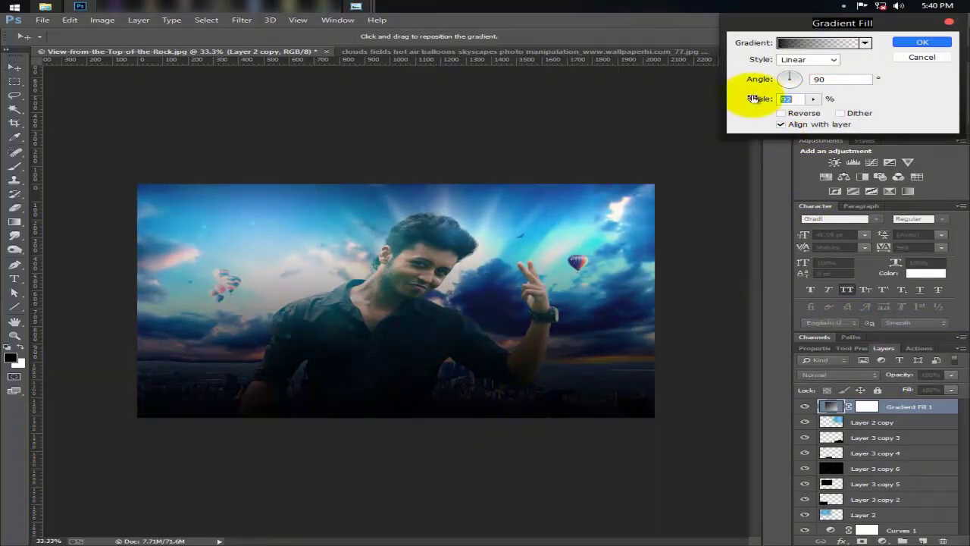
click(921, 41)
Rasterize Gradient Fill 1 and warp it, pulling the top corners up and bowing the middle down.
right_click(881, 409)
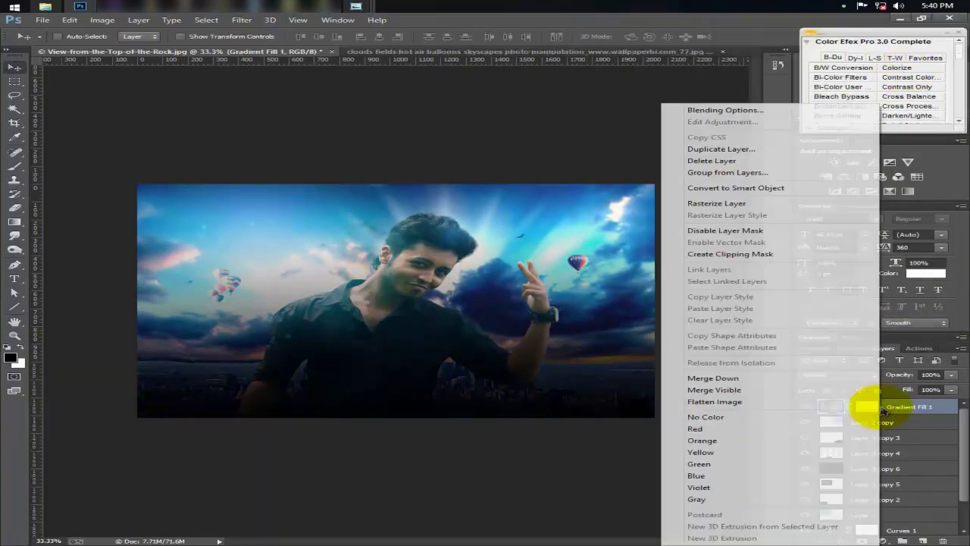
click(715, 203)
key(ctrl+t)
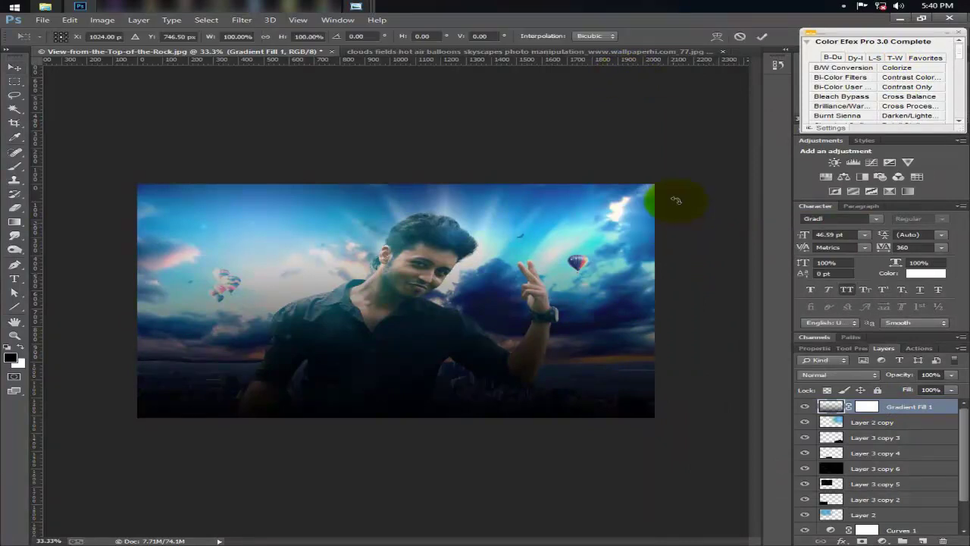
click(726, 37)
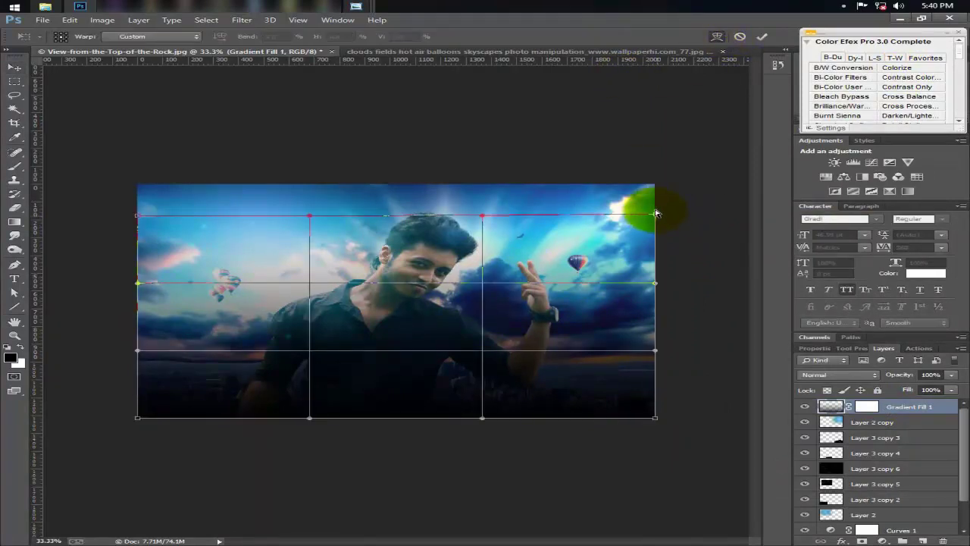
drag(656, 214, 655, 184)
drag(174, 216, 140, 184)
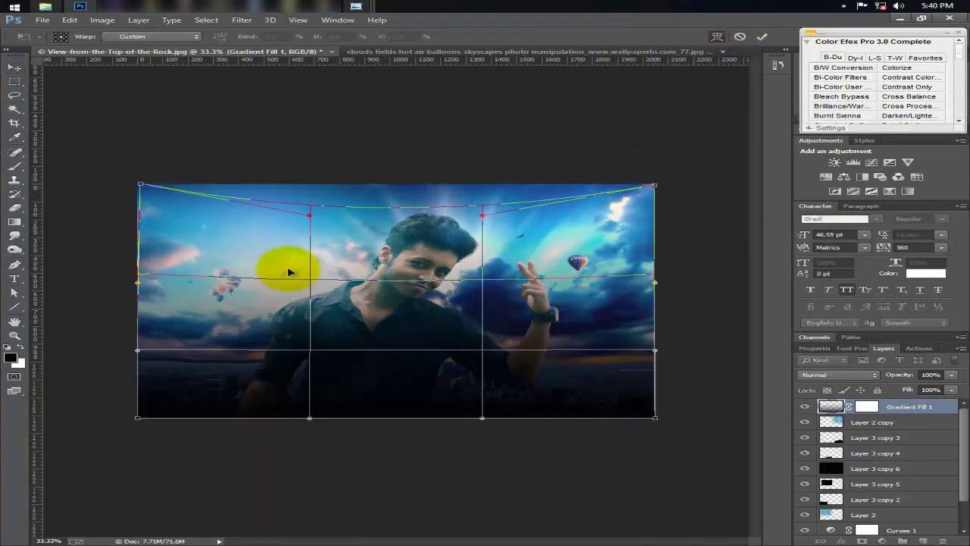
drag(289, 272, 400, 348)
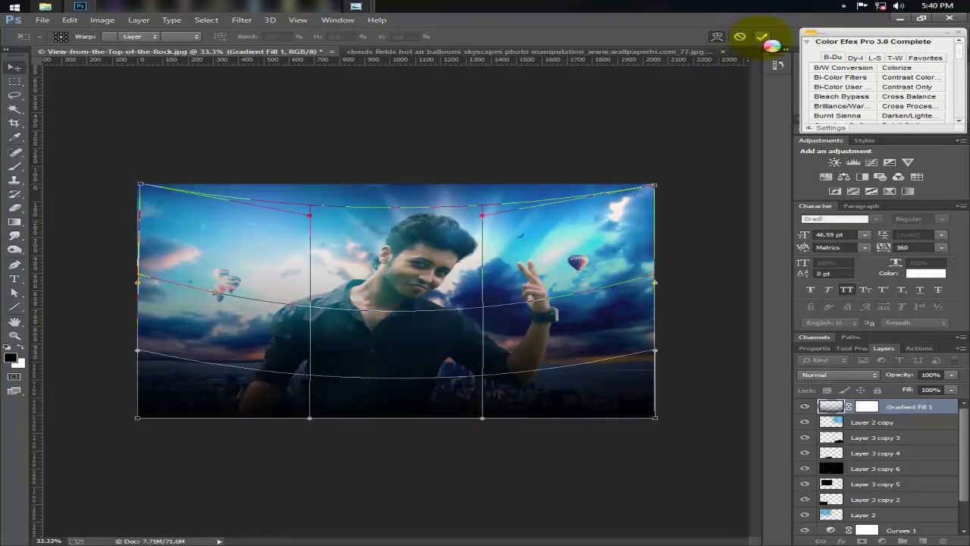
Stretch the warped gradient wider and taller, then nudge it about 17 px lower.
drag(441, 360, 440, 371)
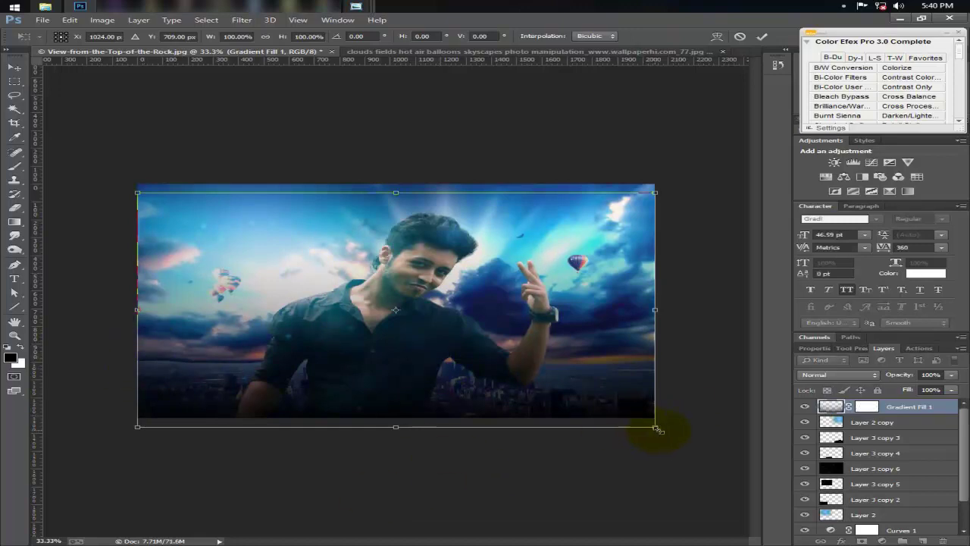
drag(658, 429, 602, 390)
key(Return)
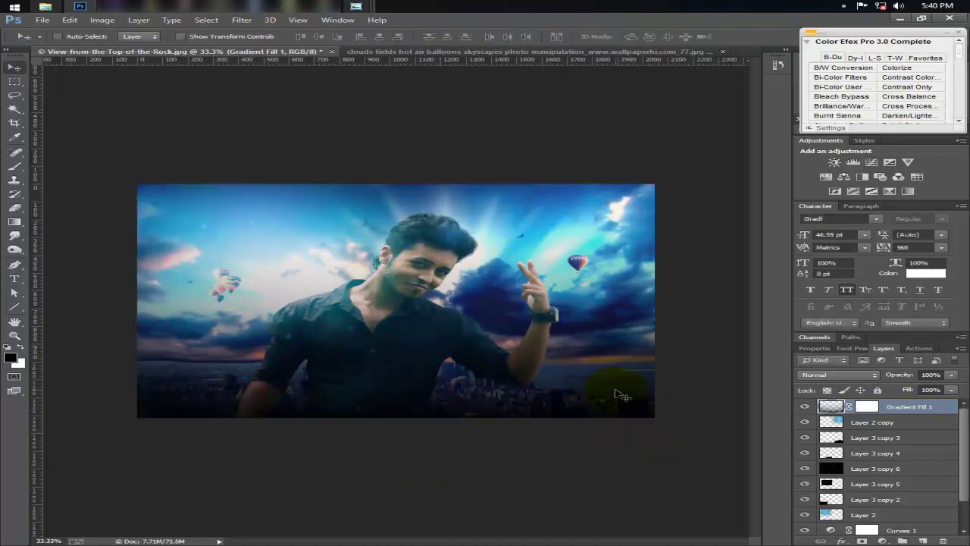
key(ctrl+t)
drag(477, 362, 478, 367)
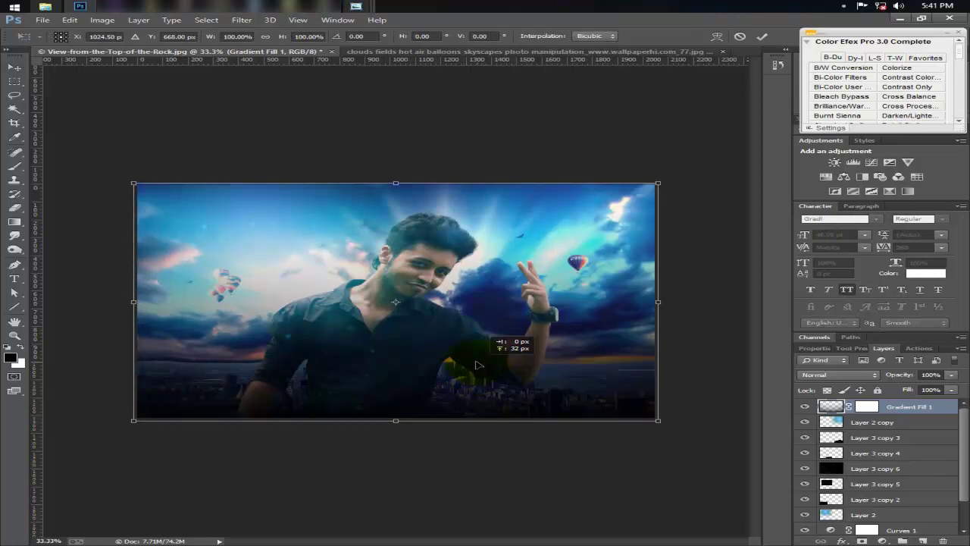
key(Return)
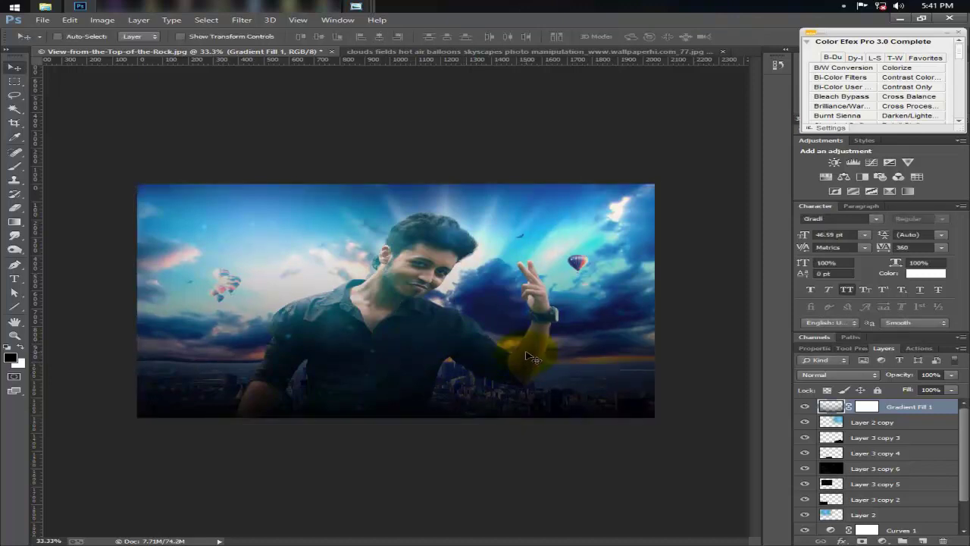
key(ctrl+plus)
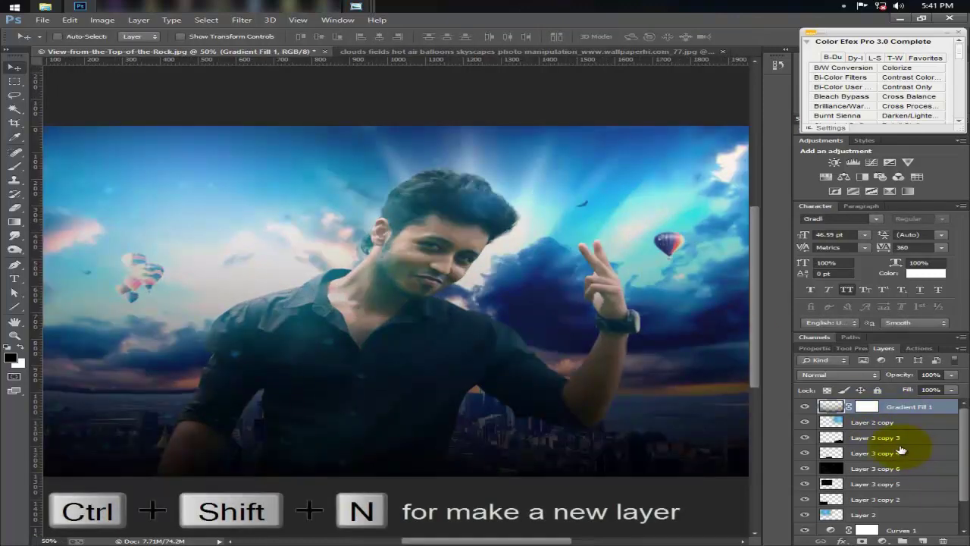
Add a new Layer 3 filled with 50% gray and blended in Soft Light mode.
key(ctrl+shift+n)
click(625, 169)
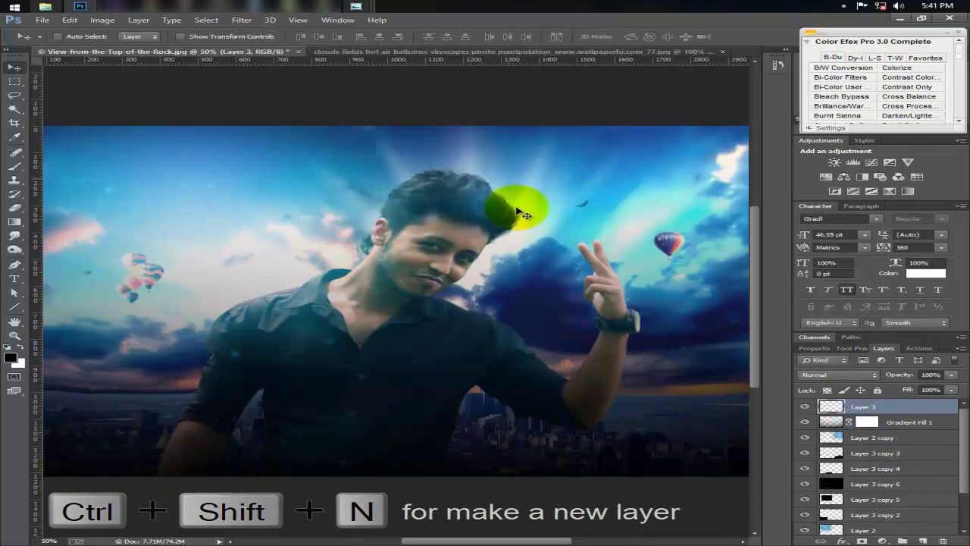
key(shift+F5)
click(725, 131)
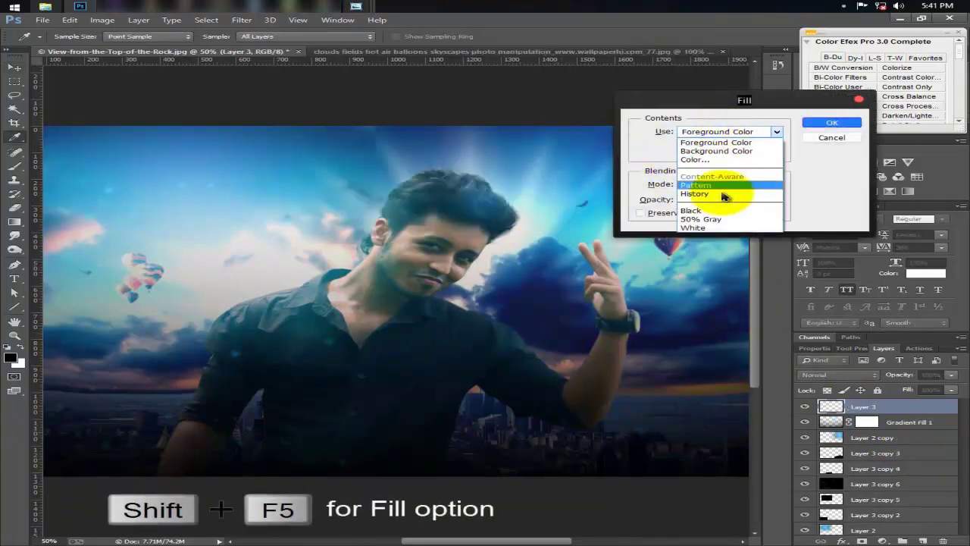
click(718, 222)
click(831, 122)
key(v)
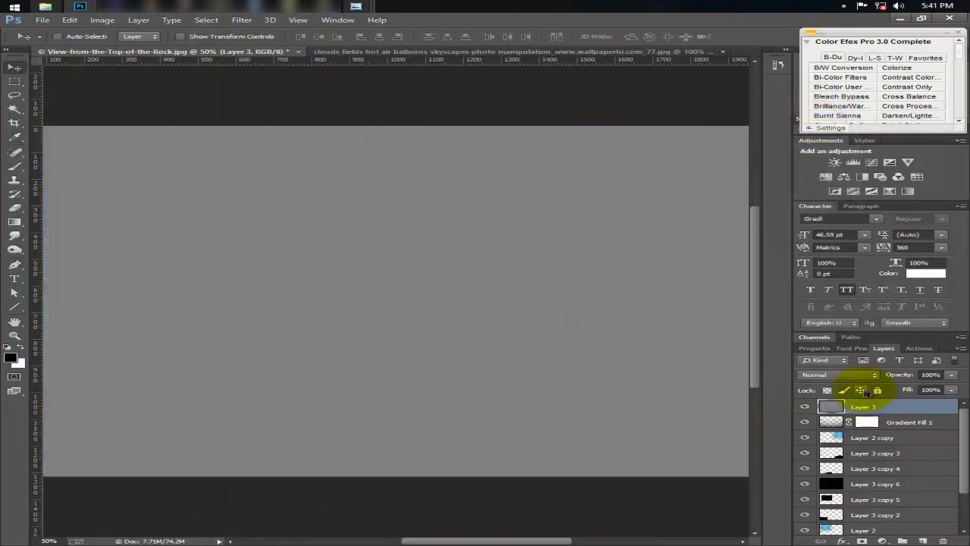
click(838, 374)
click(826, 237)
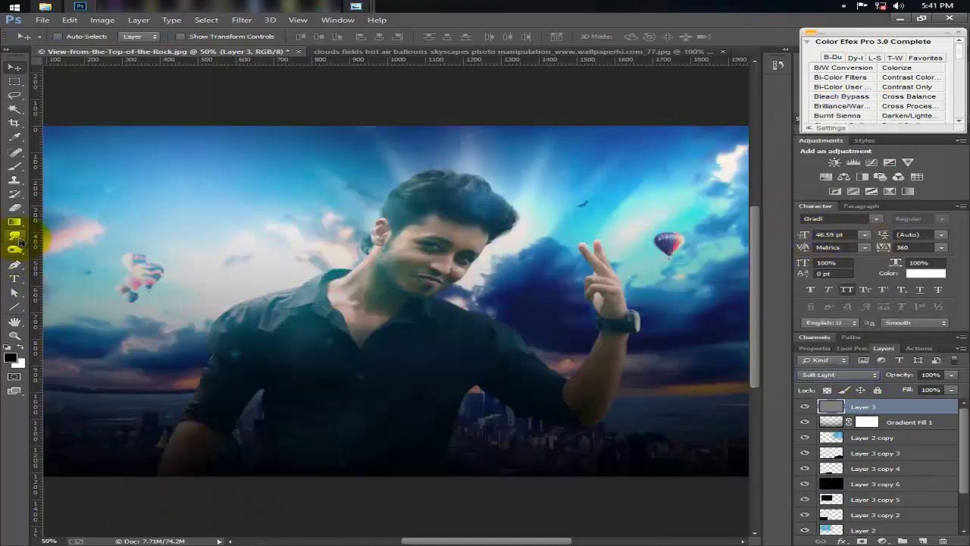
Dodge the man's raised fingers, knuckles and wrist, using a size-45 brush for the knuckles.
drag(18, 257, 68, 261)
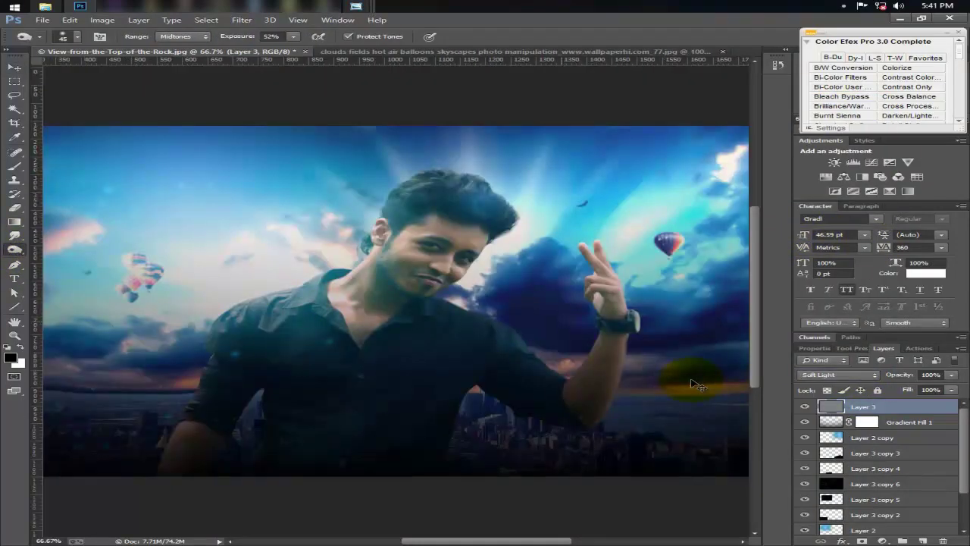
key(ctrl+plus)
drag(617, 271, 677, 287)
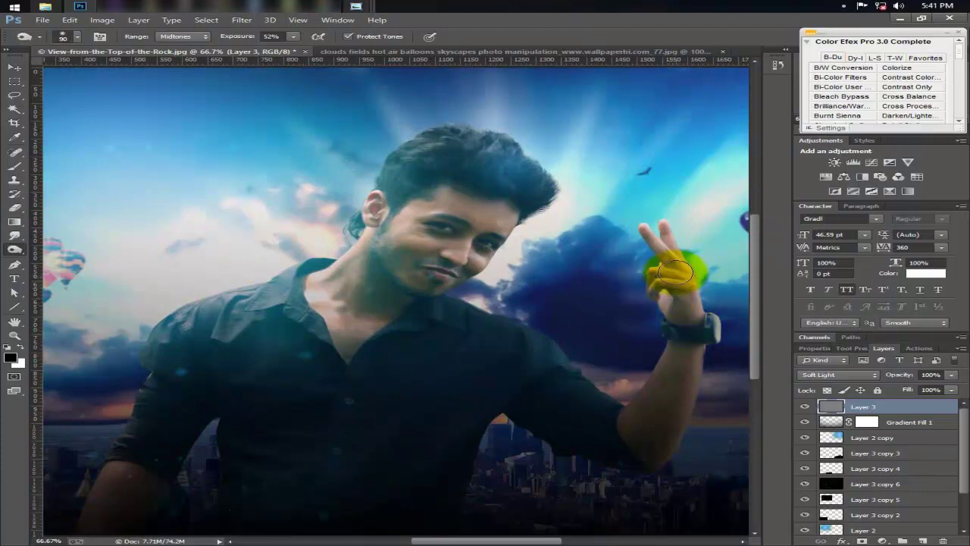
key(bracketleft)
key(bracketleft)
key(bracketleft)
drag(666, 256, 686, 294)
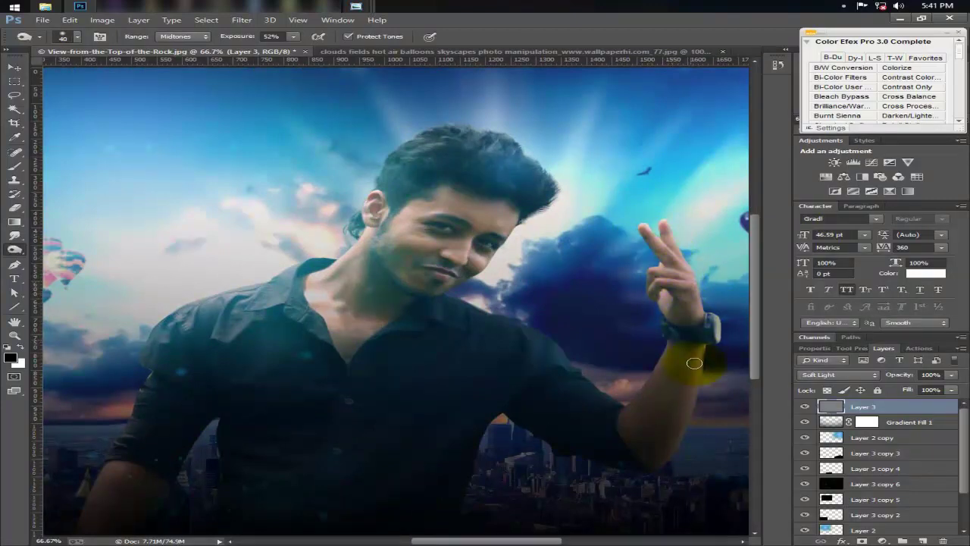
key(ctrl+minus)
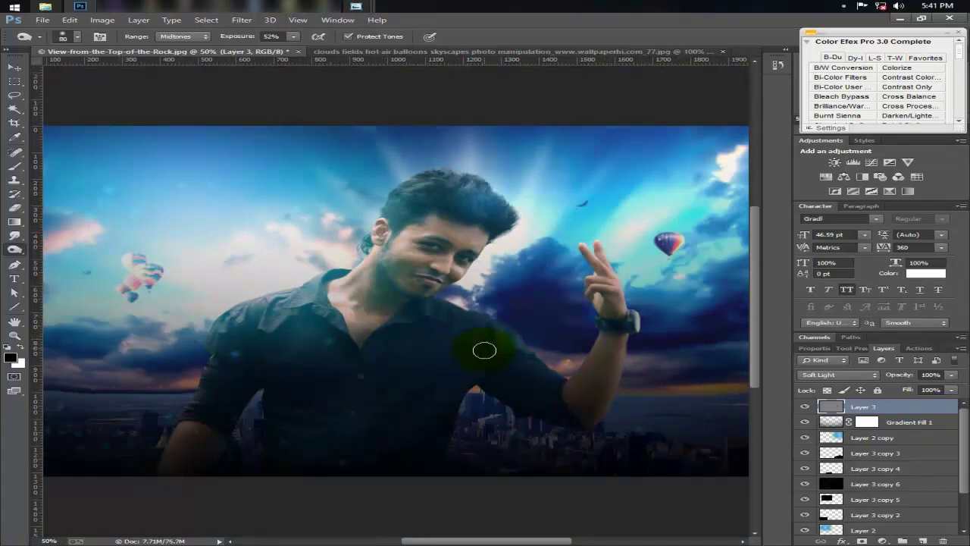
drag(595, 269, 604, 280)
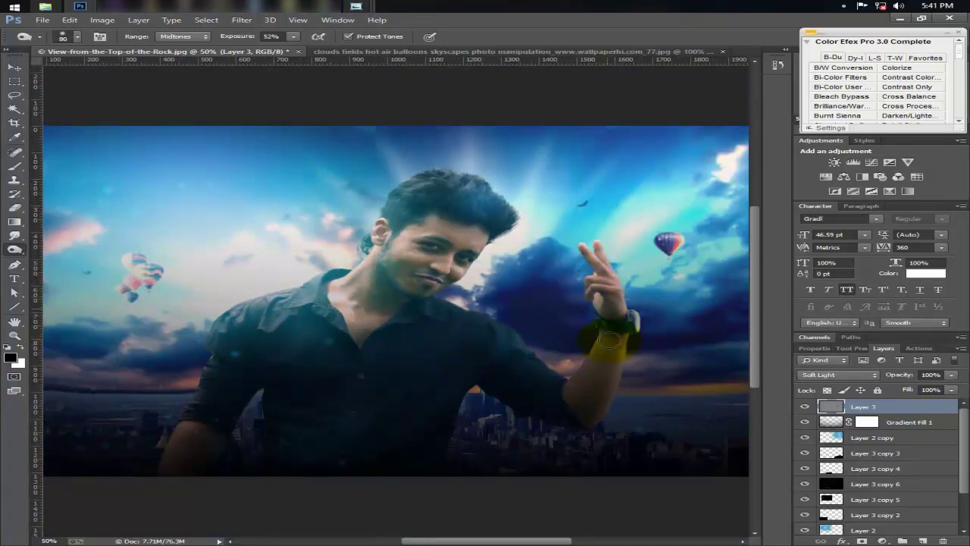
key(ctrl+minus)
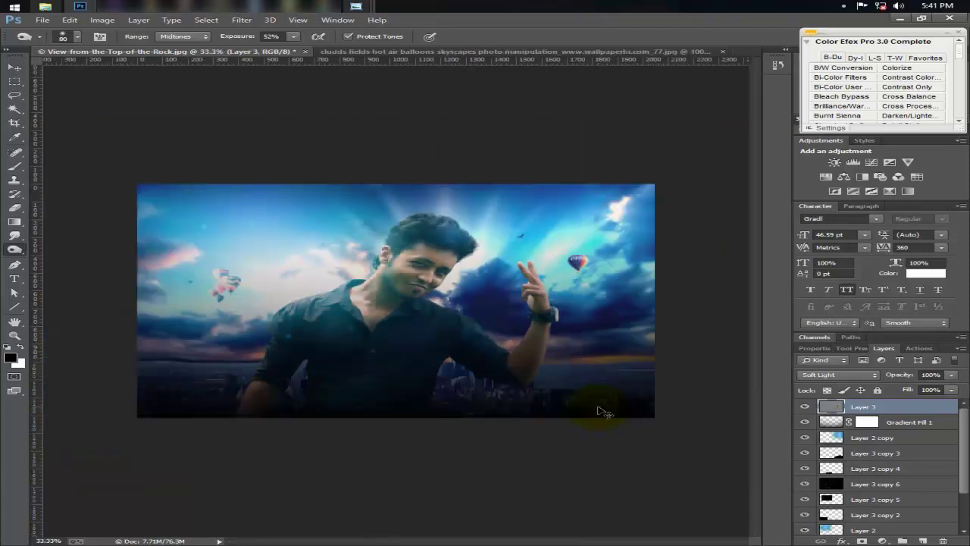
Add a new Layer 4 and stamp the merged visible composite into it with Apply Image.
key(ctrl+shift+n)
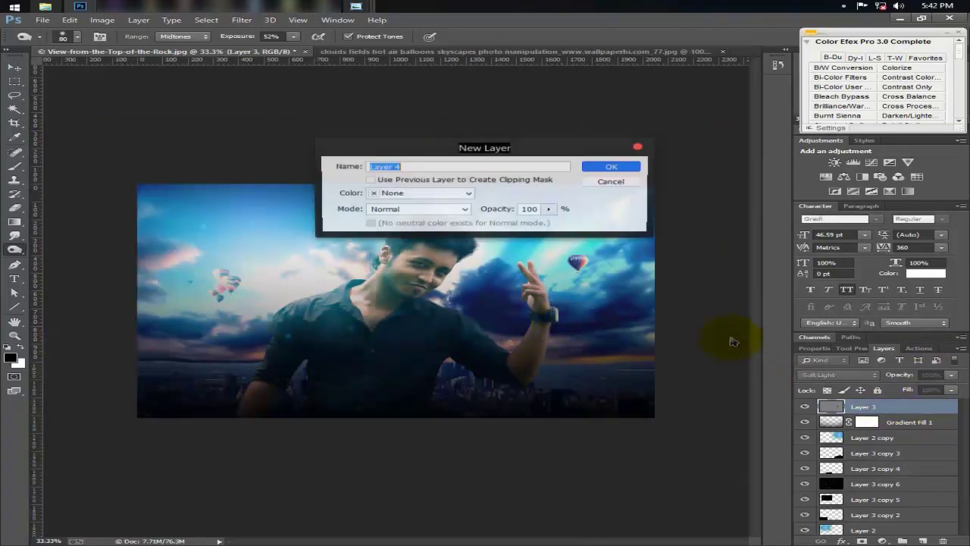
key(Return)
click(108, 23)
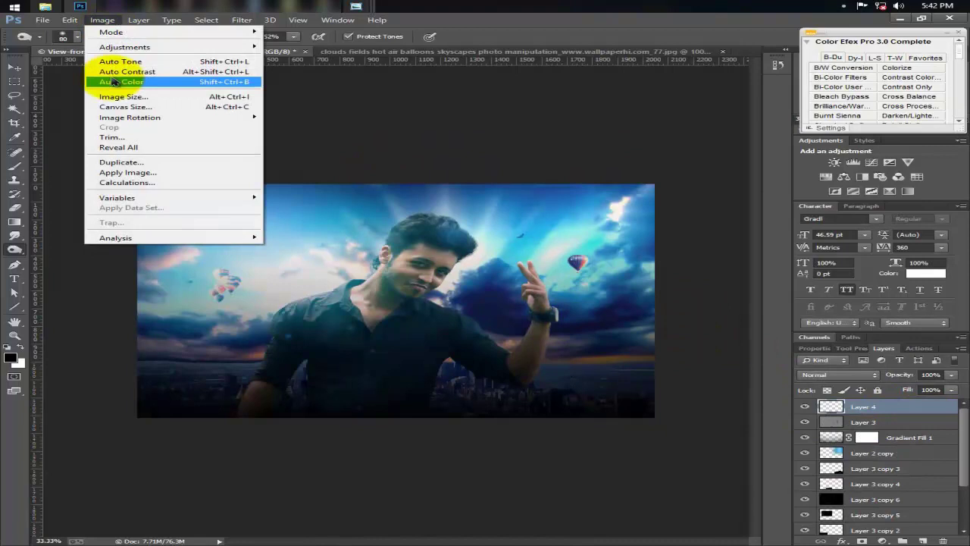
click(126, 174)
click(615, 153)
Hide all the layers beneath Layer 4.
key(o)
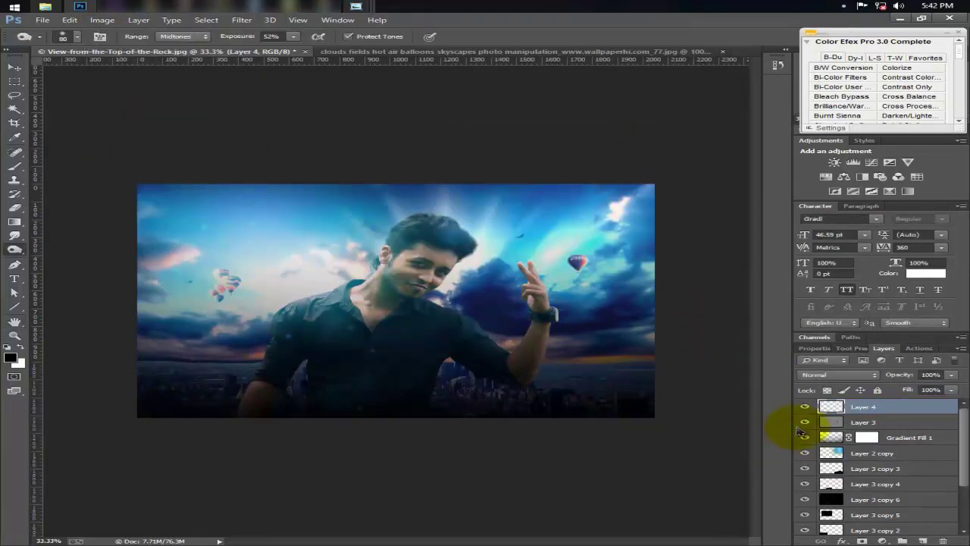
drag(805, 422, 805, 531)
scroll(818, 485, down, 2)
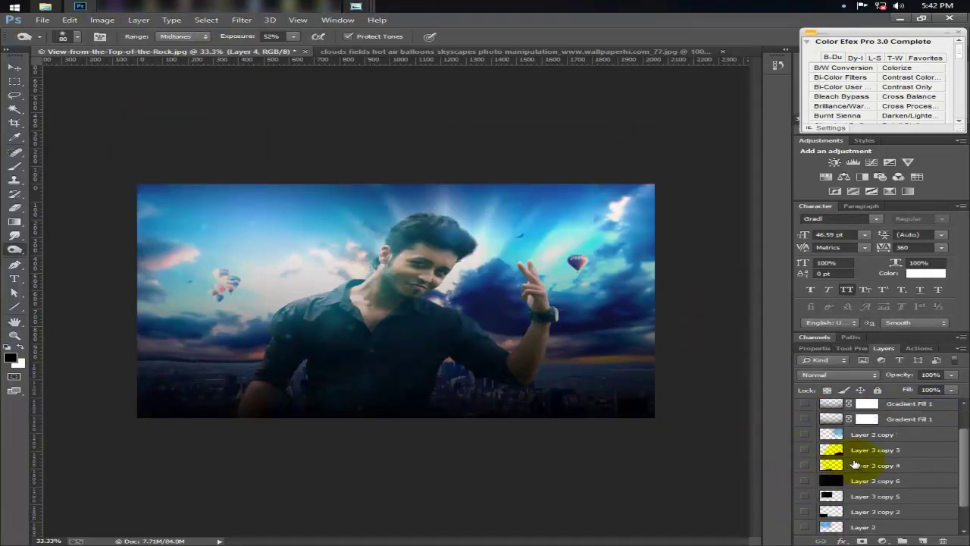
scroll(849, 447, up, 2)
click(242, 22)
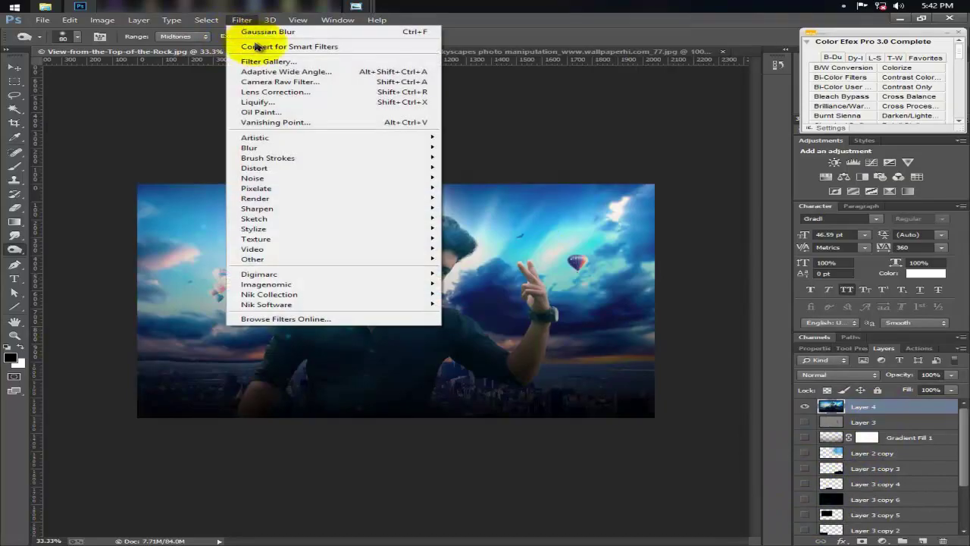
Grade Layer 4 in Camera Raw: Shadows -20, Highlights +13, Clarity +3, tone curve Lights +15, Darks +4.
click(258, 89)
drag(748, 281, 763, 287)
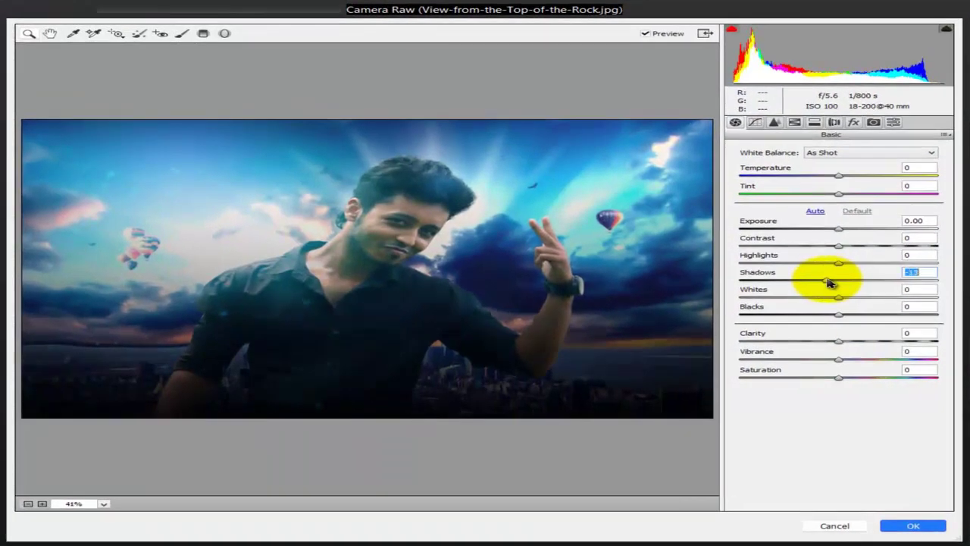
mouse_move(829, 283)
mouse_down()
mouse_move(812, 283)
mouse_move(860, 266)
mouse_move(856, 249)
mouse_up()
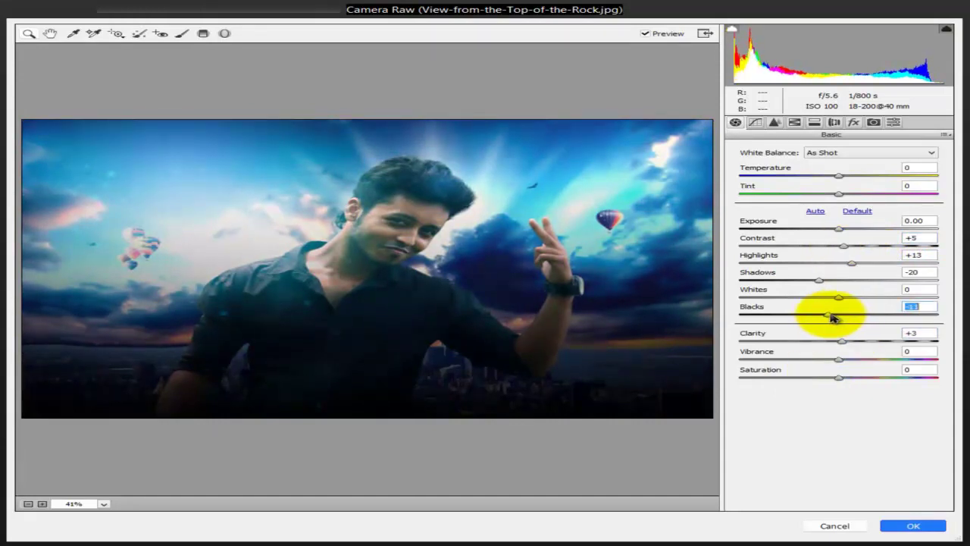
click(754, 122)
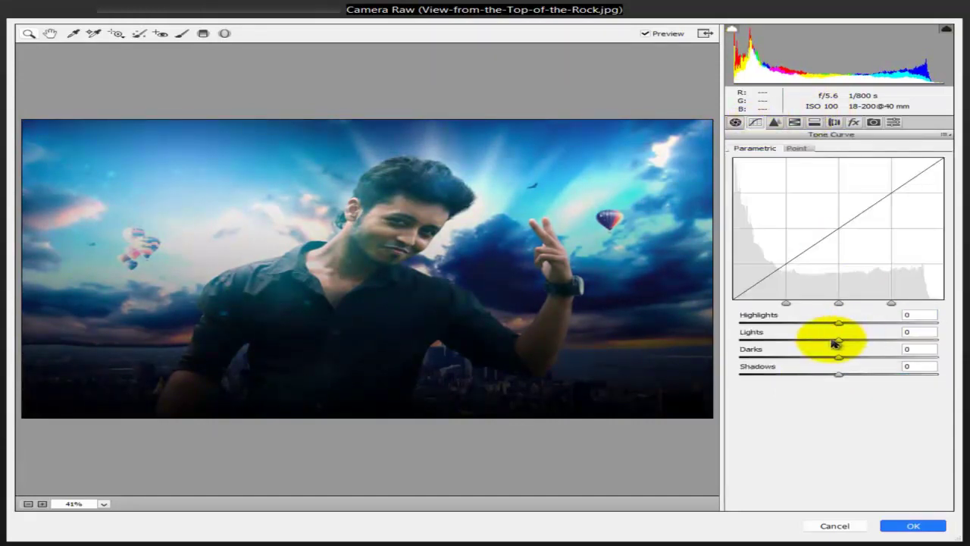
mouse_move(836, 340)
mouse_down()
mouse_move(855, 344)
mouse_move(831, 362)
mouse_move(844, 361)
mouse_move(832, 358)
mouse_up()
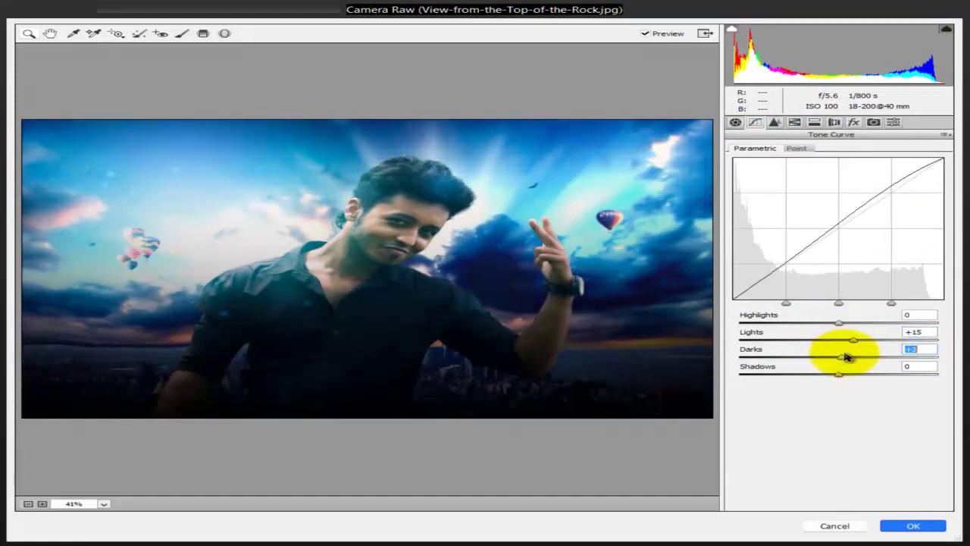
drag(839, 374, 850, 378)
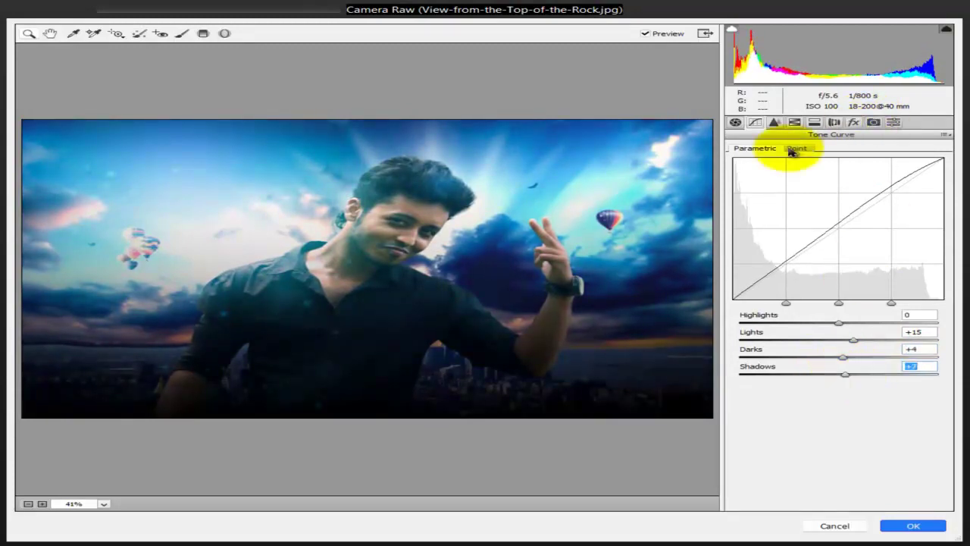
click(913, 525)
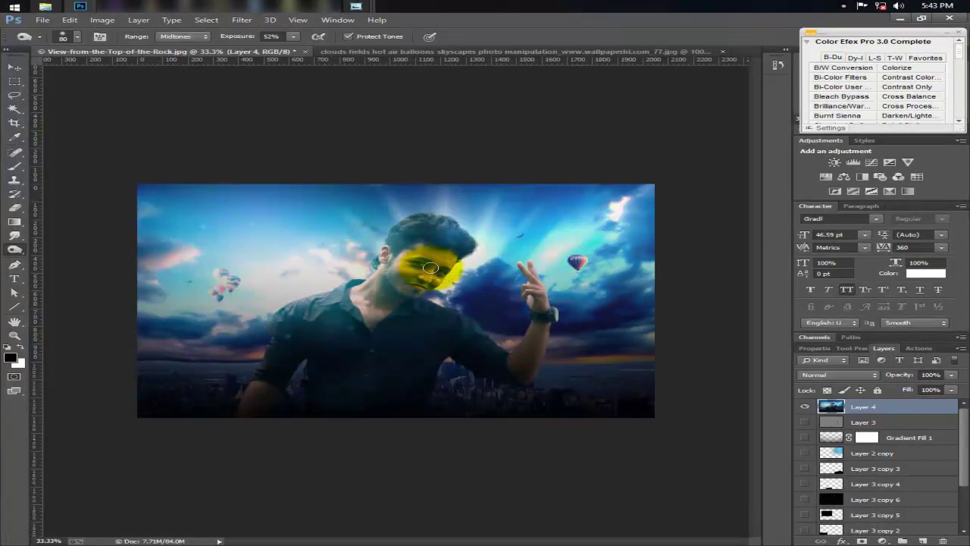
Brighten the man's face and add a Color Efex Pro Darken/Lighten Center filter layer.
drag(430, 268, 449, 249)
click(241, 20)
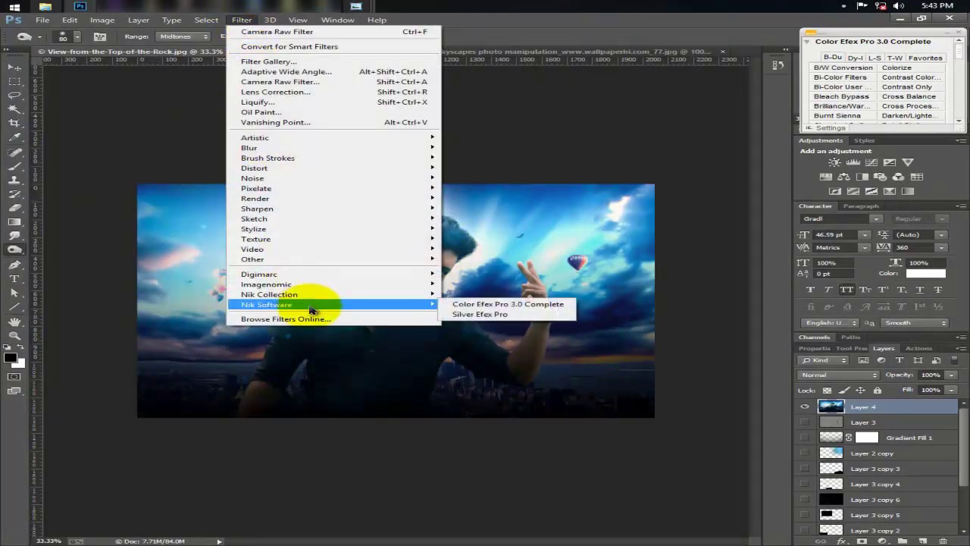
click(474, 303)
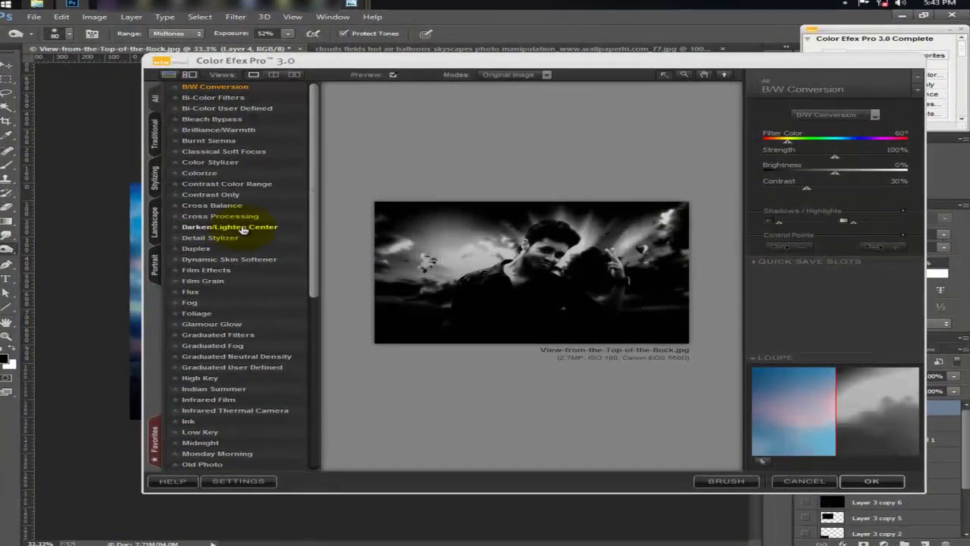
click(134, 216)
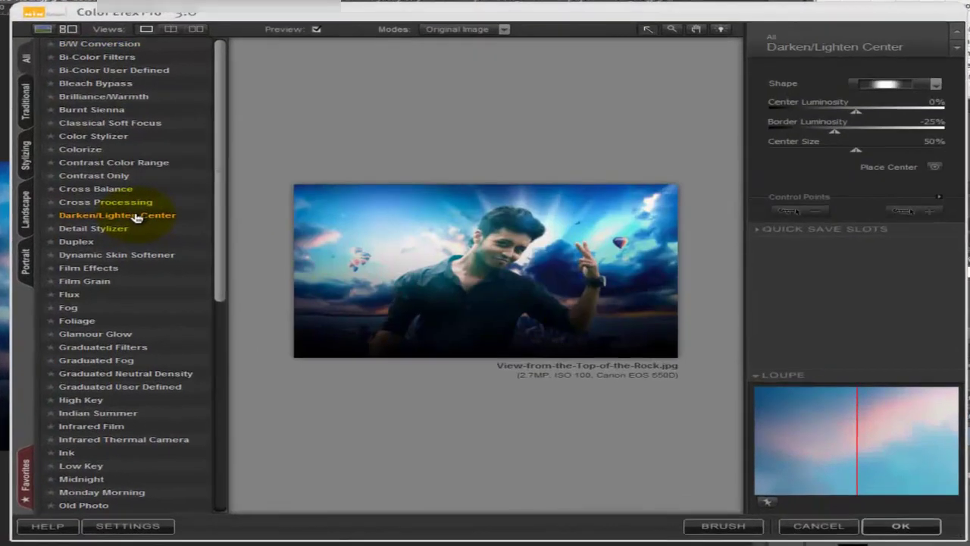
scroll(217, 249, down, 1)
click(139, 240)
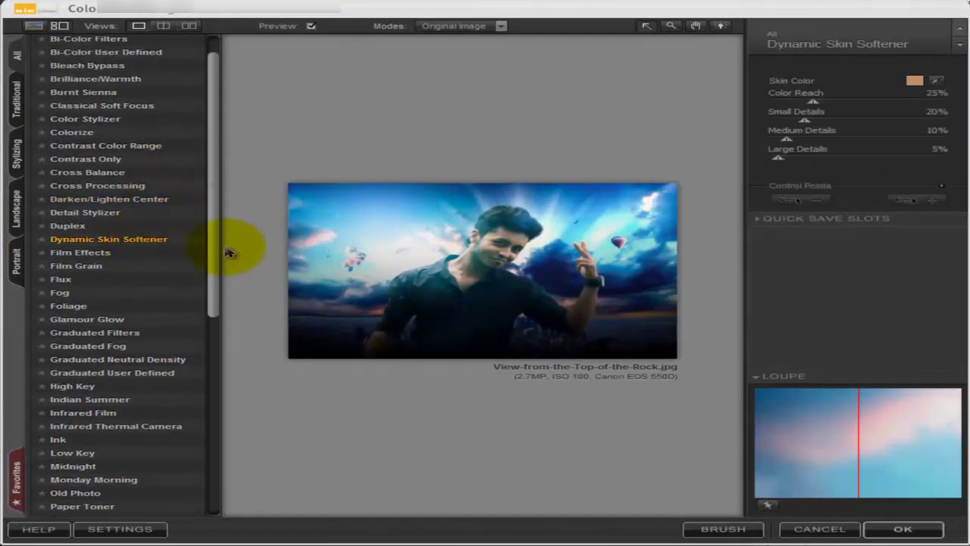
drag(215, 280, 212, 479)
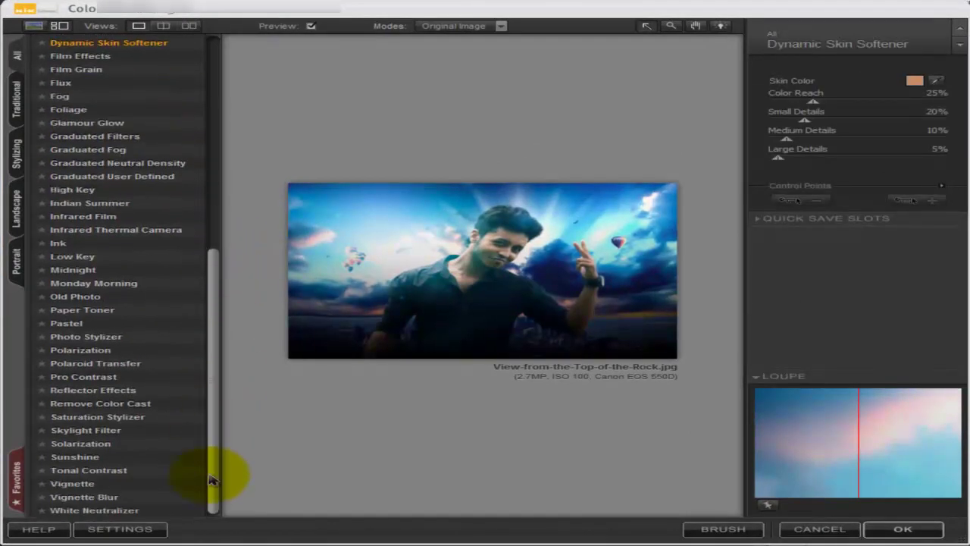
click(127, 421)
click(113, 429)
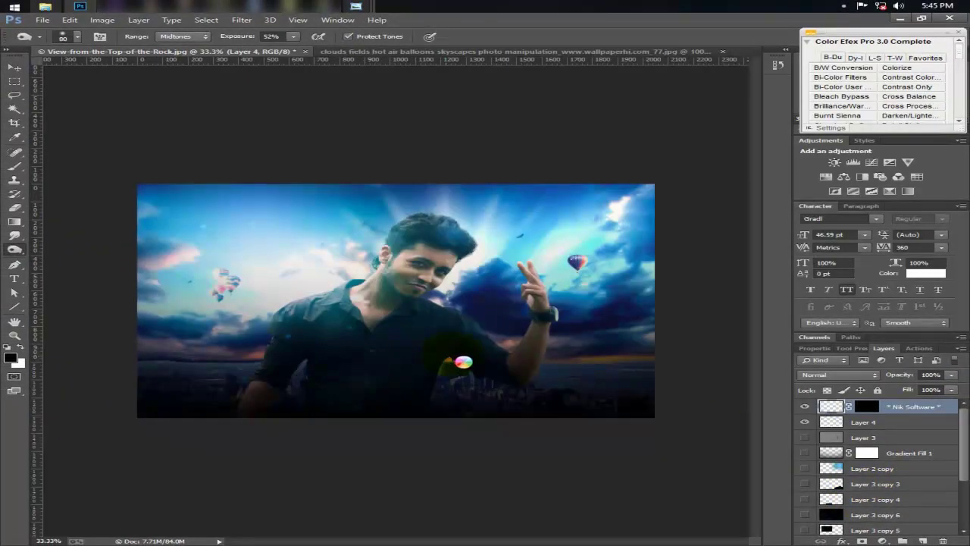
click(804, 406)
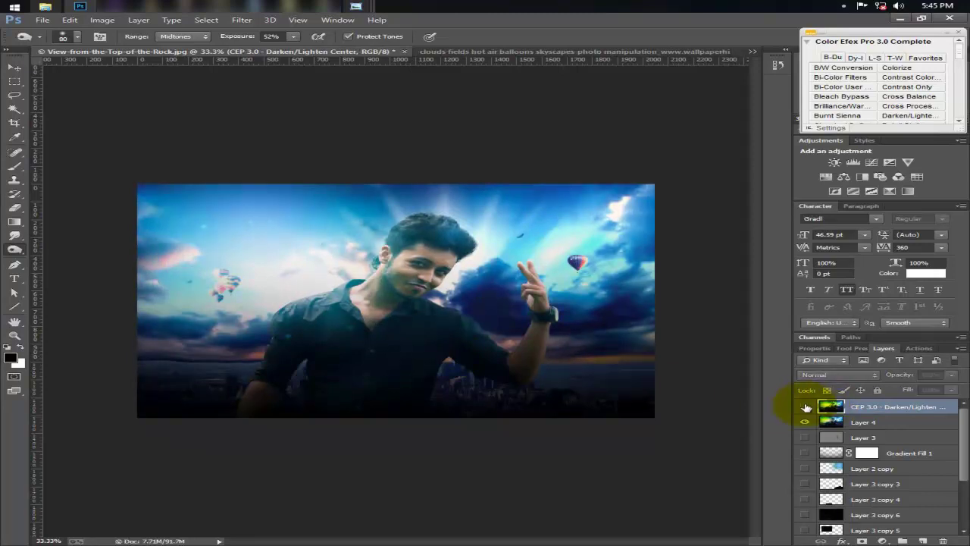
click(806, 406)
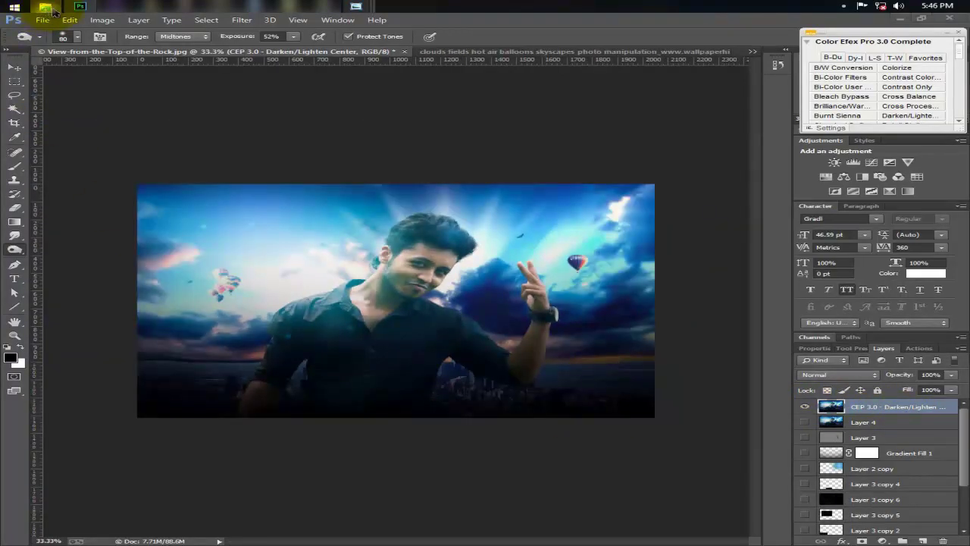
Open the maxresdefault bokeh image from drive D: and drag it into the composite as Layer 5.
click(52, 9)
double_click(411, 109)
double_click(199, 102)
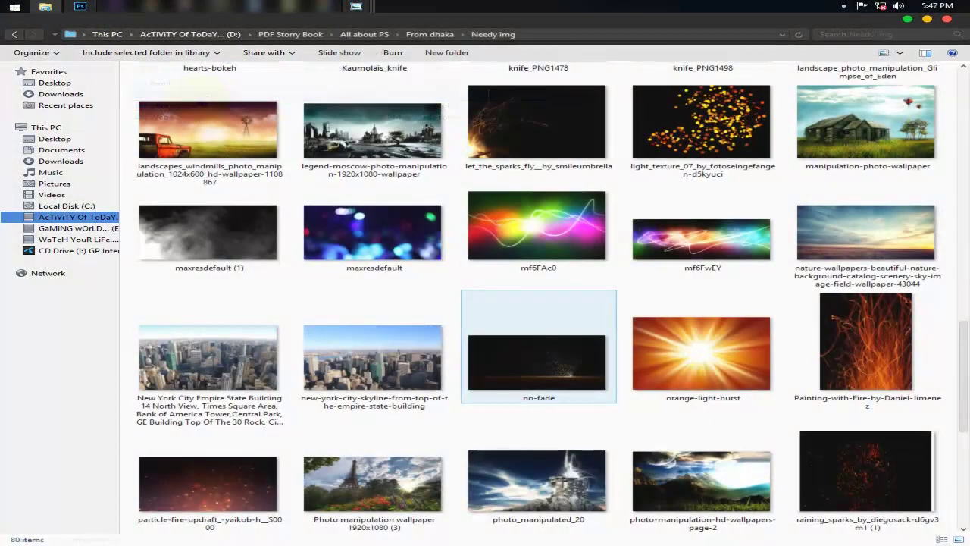
click(363, 238)
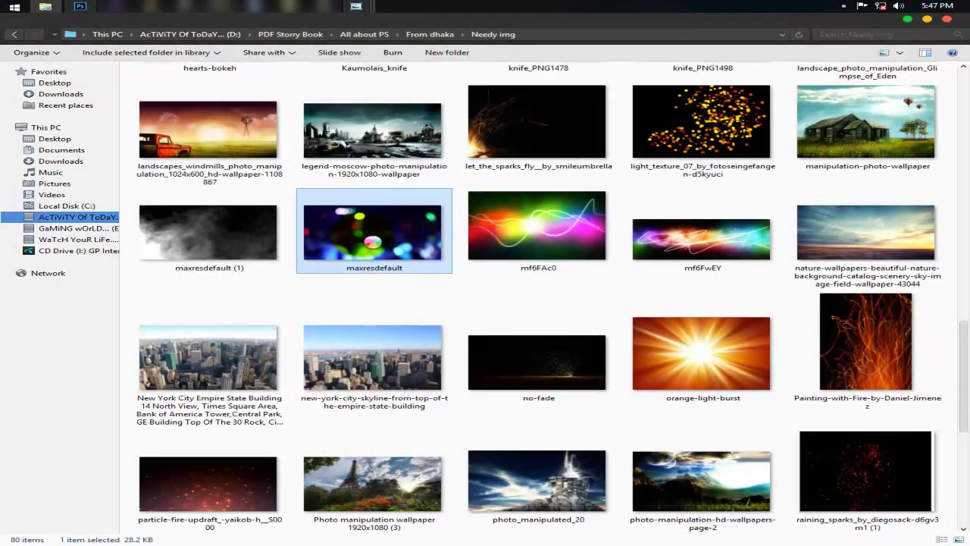
right_click(372, 241)
click(621, 356)
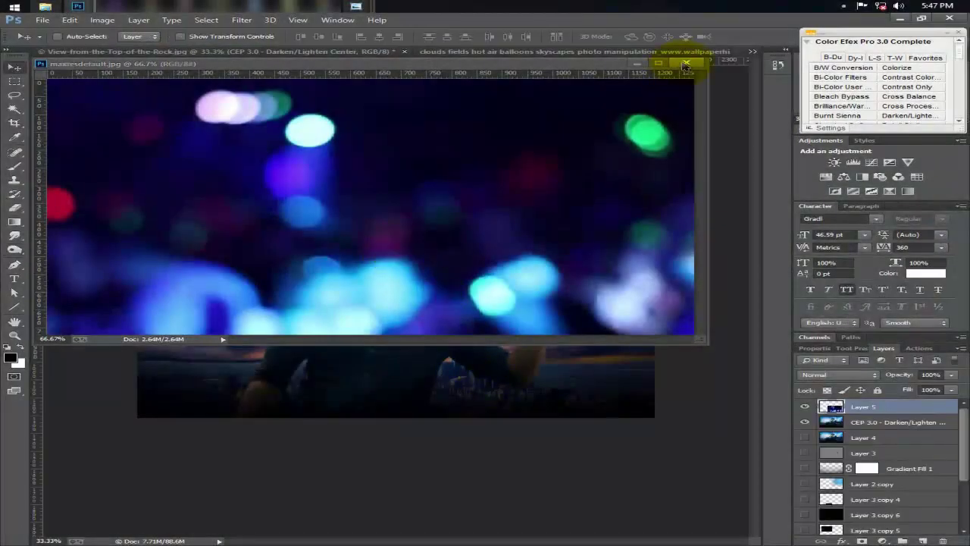
click(684, 65)
drag(485, 356, 454, 312)
Set the bokeh layer to Screen and enlarge it to about 178%, shifted up and left to cover the picture.
click(839, 374)
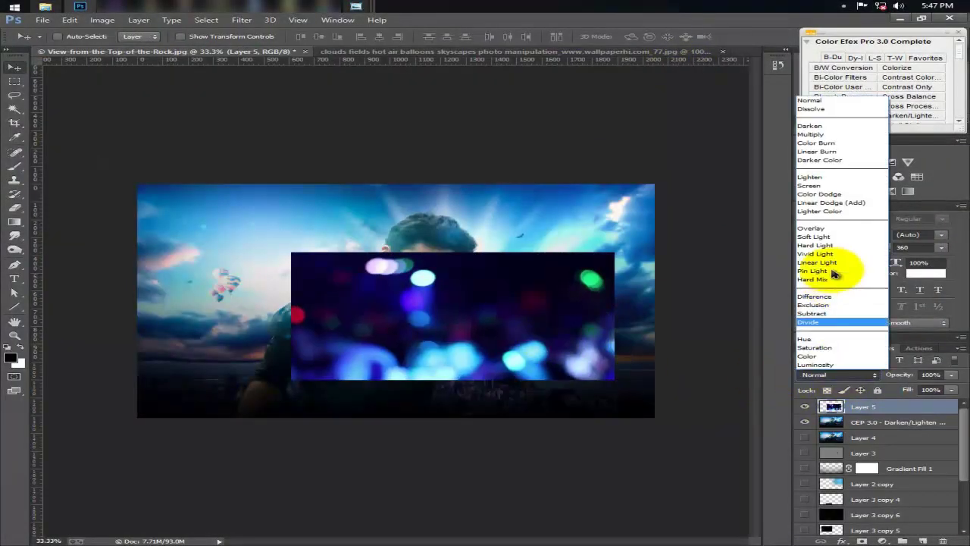
click(808, 185)
key(ctrl+t)
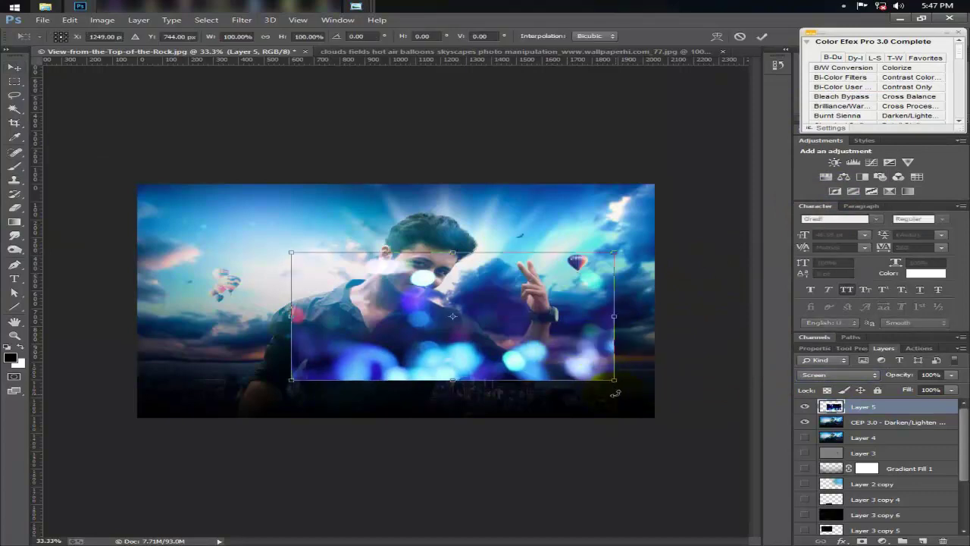
drag(643, 409, 701, 449)
drag(555, 413, 445, 402)
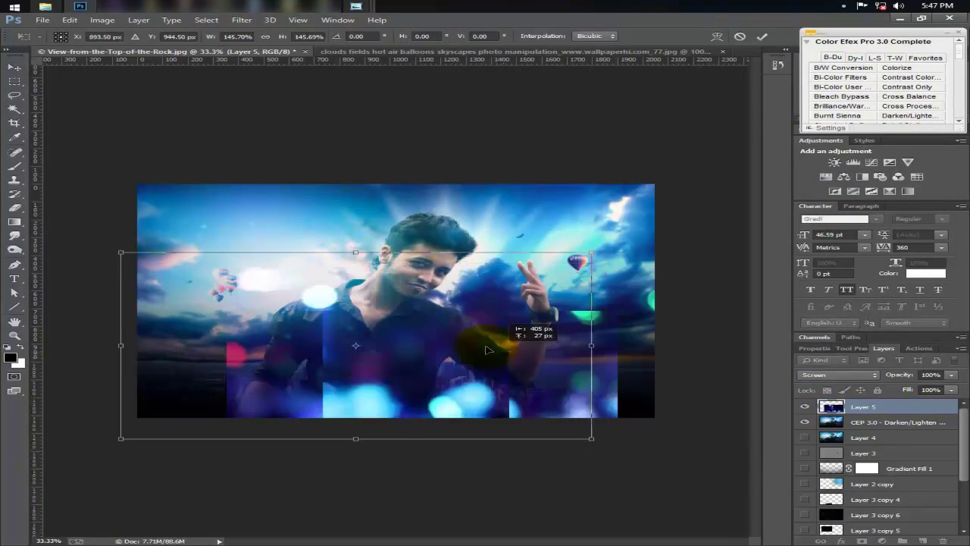
drag(590, 439, 682, 465)
drag(582, 409, 547, 376)
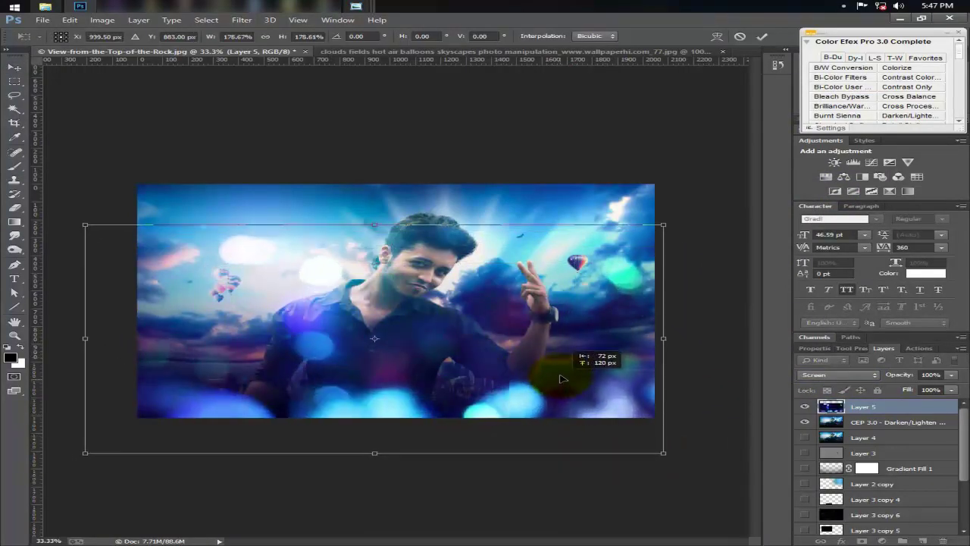
key(Return)
Soften the bokeh layer with a 120.5-pixel Gaussian Blur.
click(241, 21)
mouse_move(249, 148)
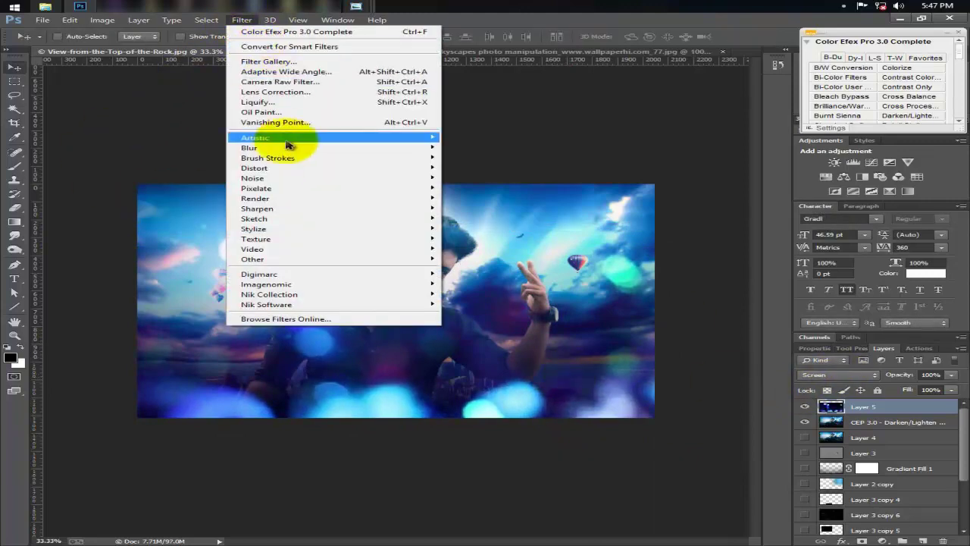
click(499, 227)
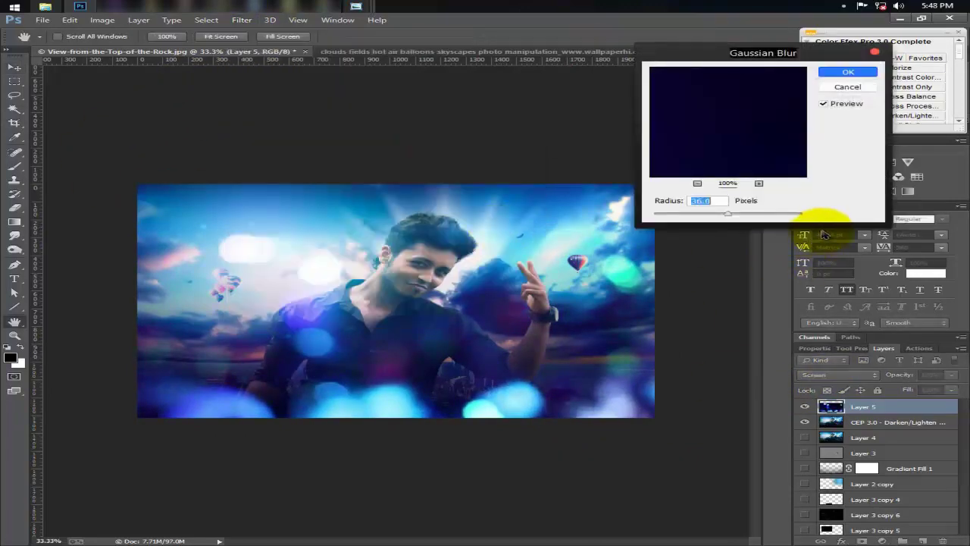
drag(755, 213, 761, 217)
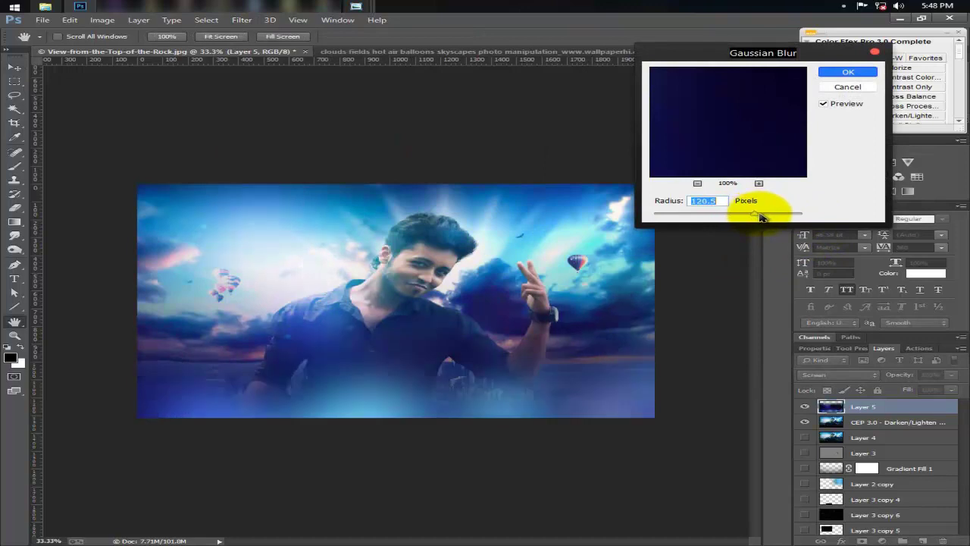
click(848, 72)
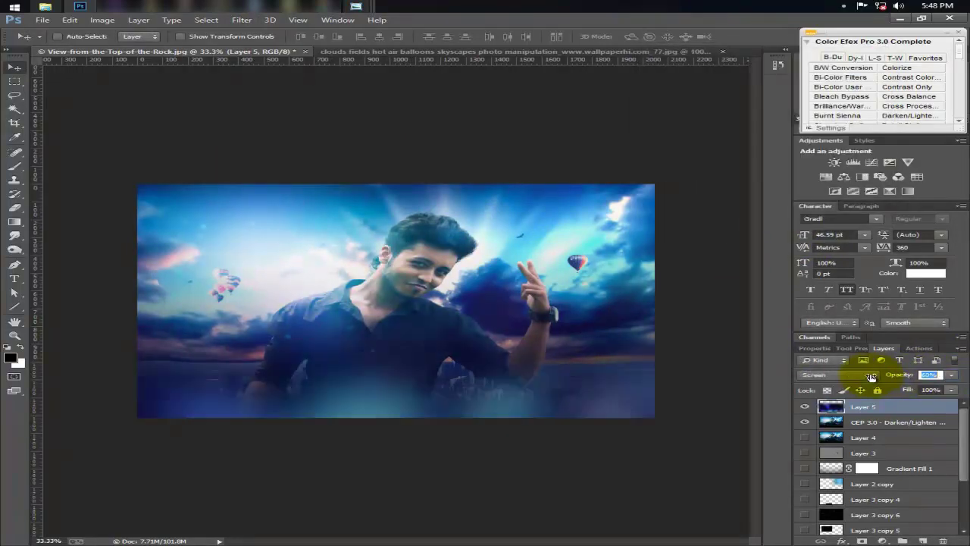
Set Layer 5 to 81% opacity and erase its glow along the bottom with a 700 px eraser.
drag(870, 378, 893, 377)
key(e)
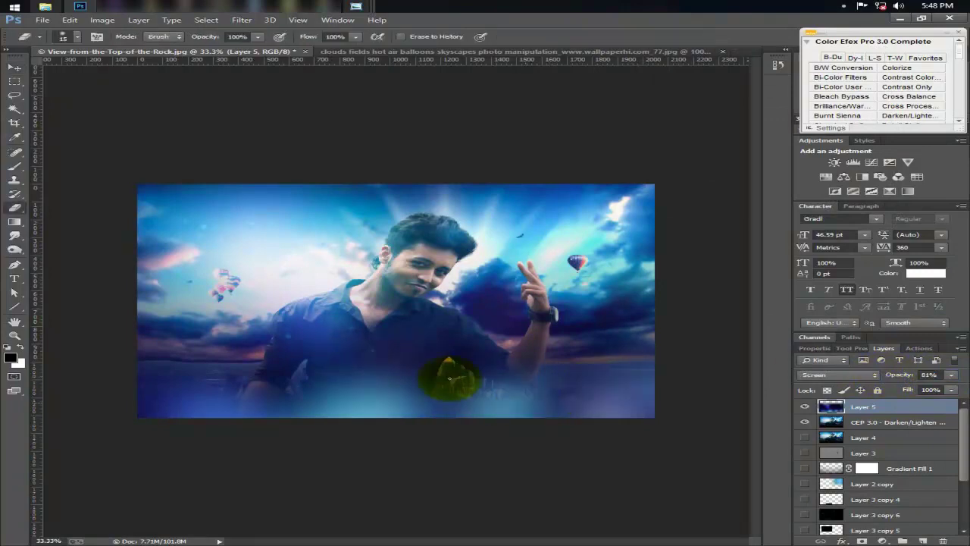
key(bracketright)
key(bracketright)
key(bracketright)
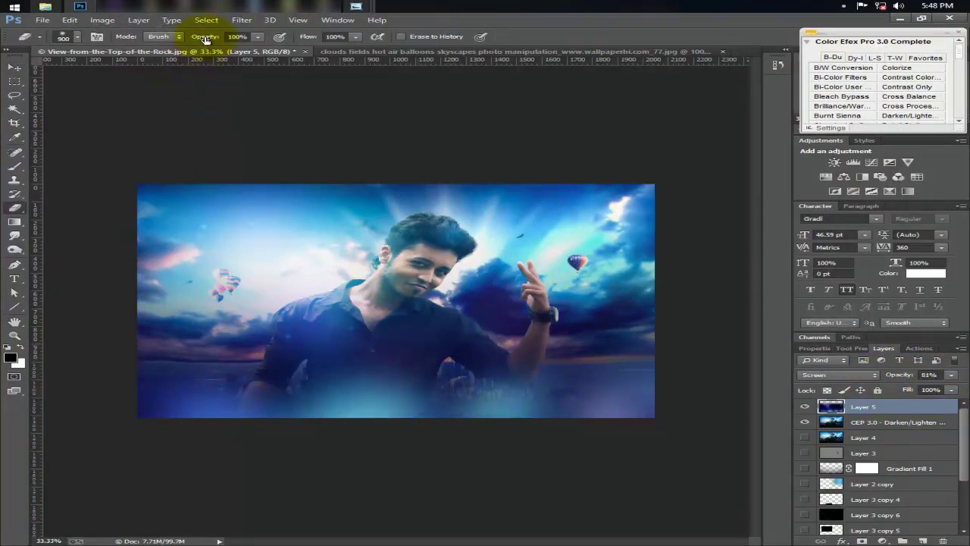
key(bracketleft)
key(bracketleft)
drag(217, 390, 682, 411)
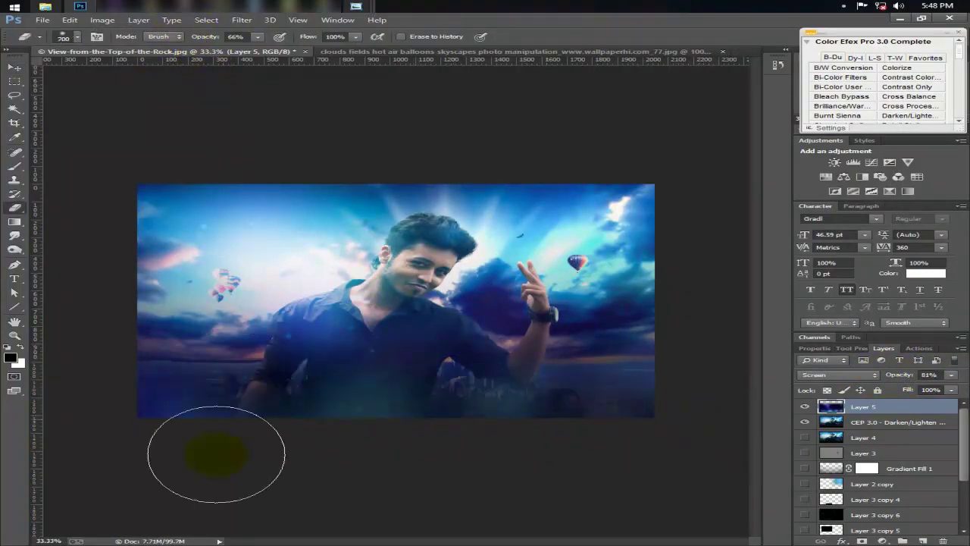
drag(513, 425, 786, 346)
mouse_move(668, 391)
mouse_down()
mouse_move(372, 401)
mouse_move(633, 402)
mouse_move(588, 397)
mouse_up()
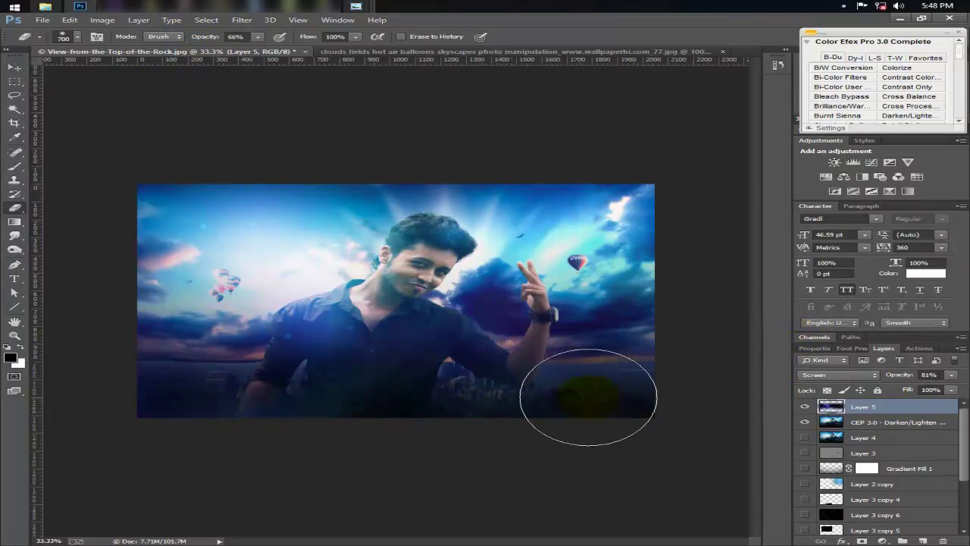
Open the EMBERS+1.png image in Photoshop.
key(ctrl+plus)
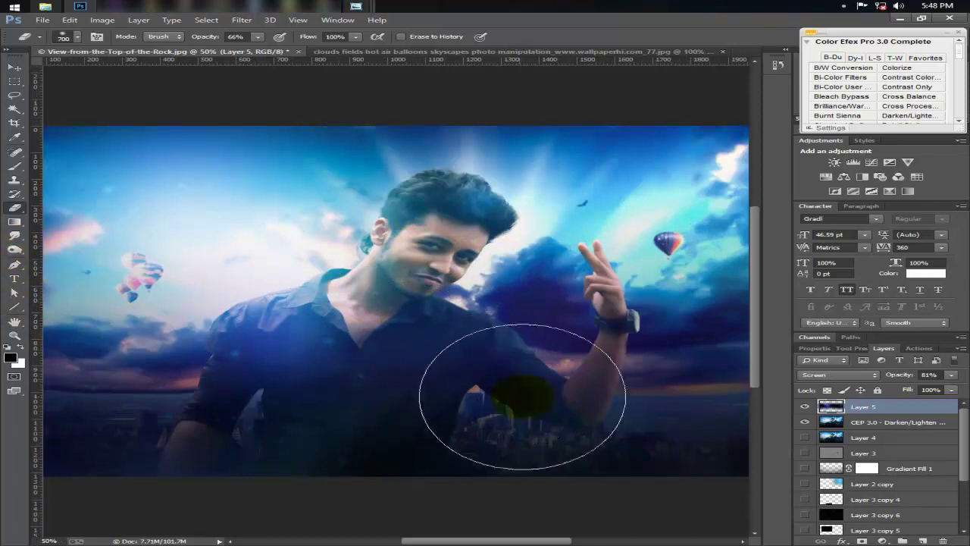
click(356, 6)
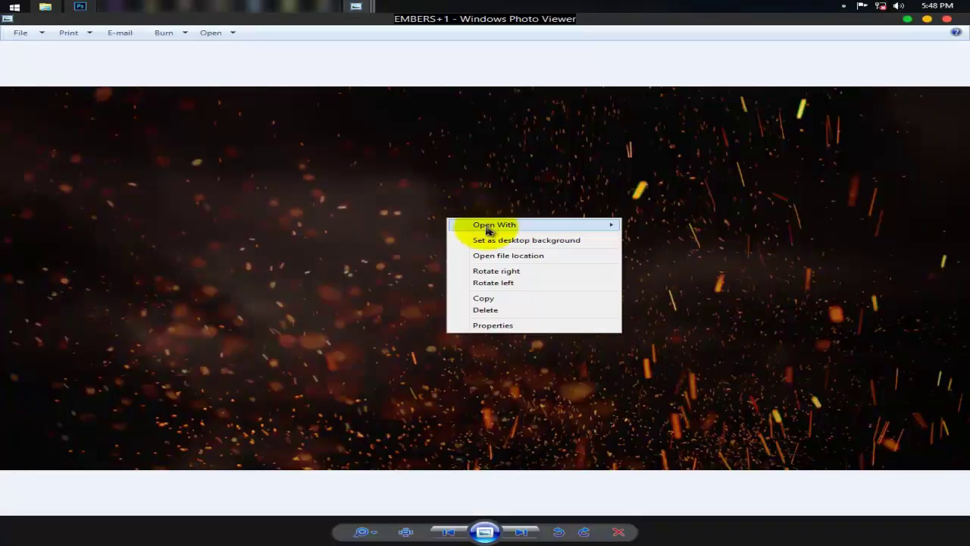
click(650, 245)
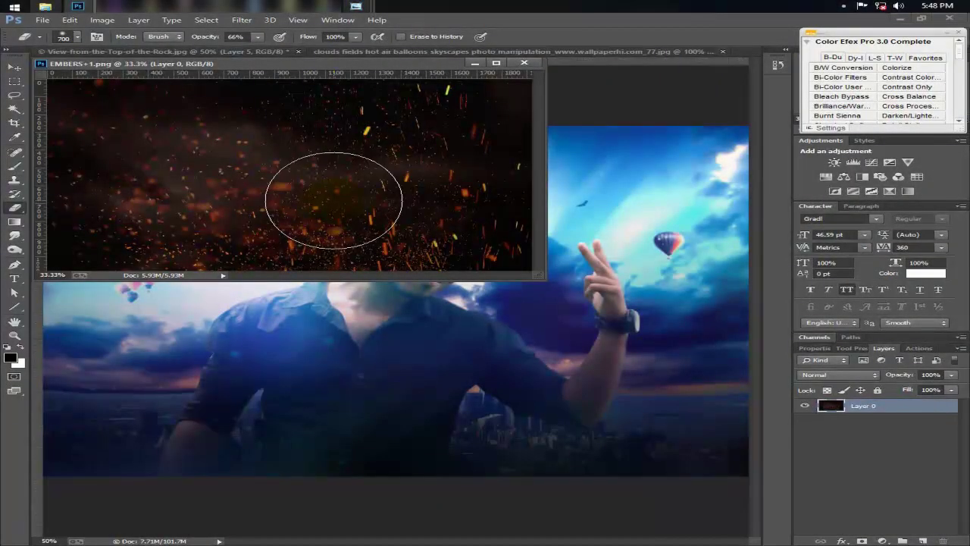
Drag the embers into the composite as Layer 6 and blend it in Screen mode.
key(v)
drag(335, 184, 432, 385)
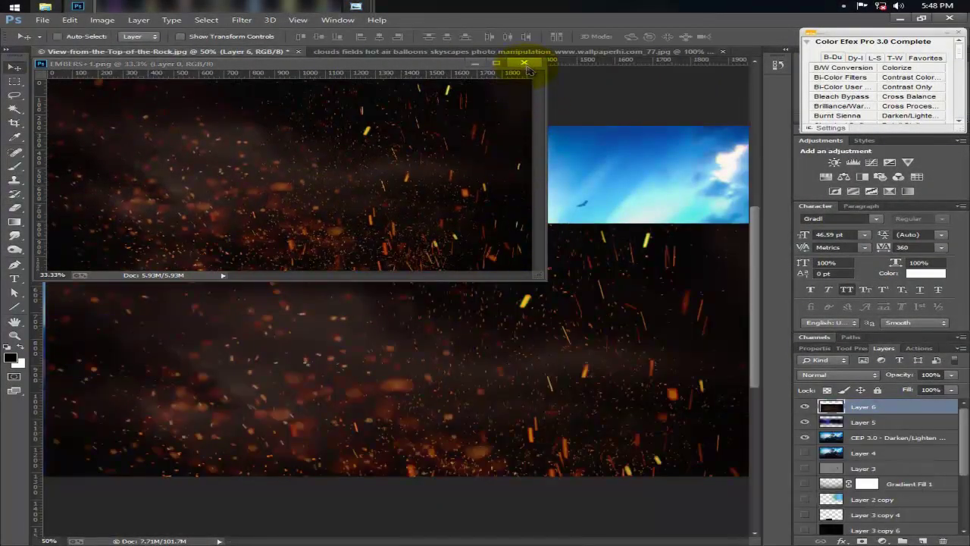
click(524, 62)
key(ctrl+minus)
click(838, 375)
click(841, 235)
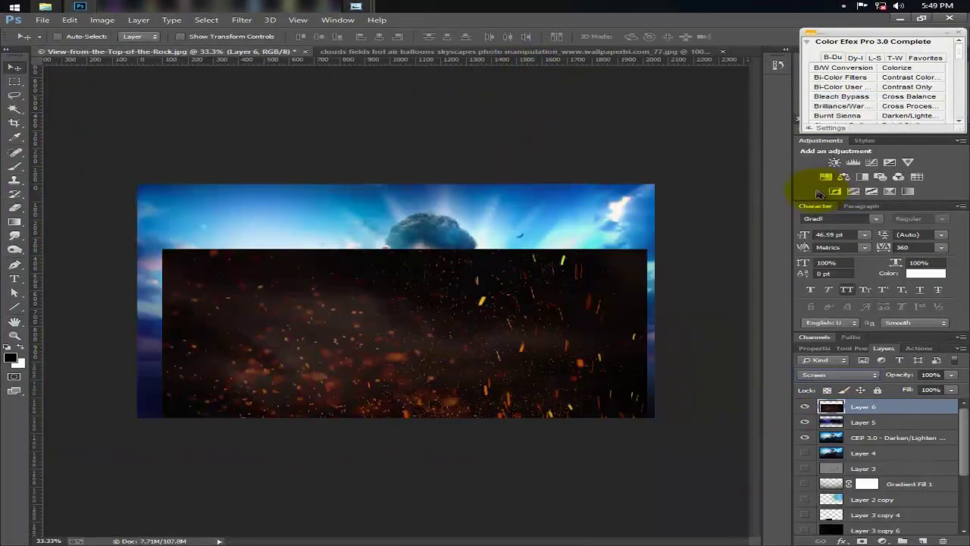
Shift the embers' hue +180 to blue and move them lower on the image.
click(102, 20)
mouse_move(125, 47)
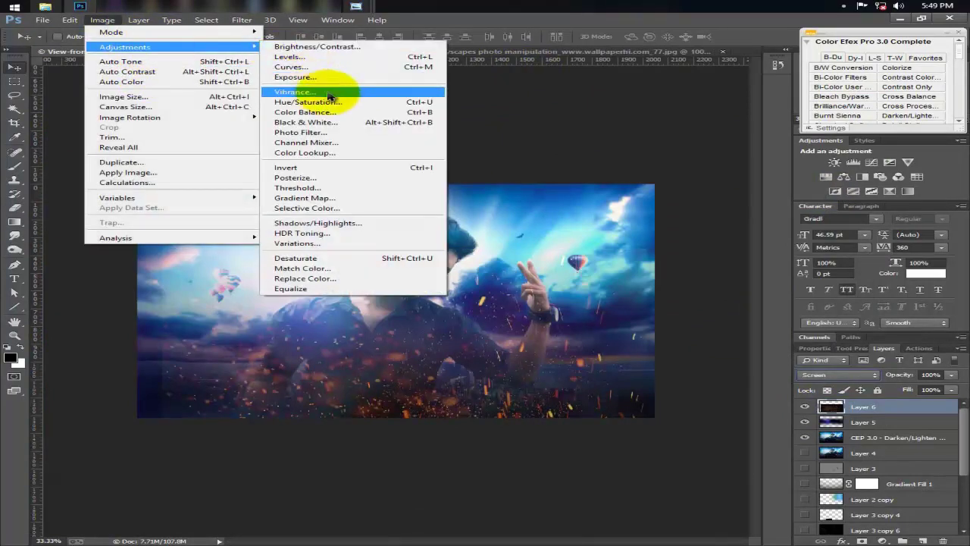
click(334, 105)
drag(794, 115, 923, 119)
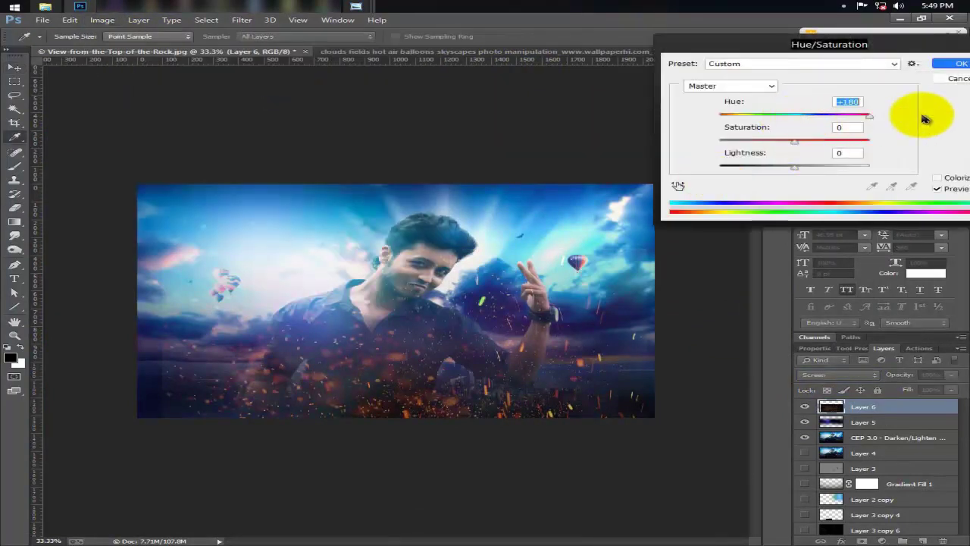
click(957, 63)
key(v)
drag(455, 385, 413, 451)
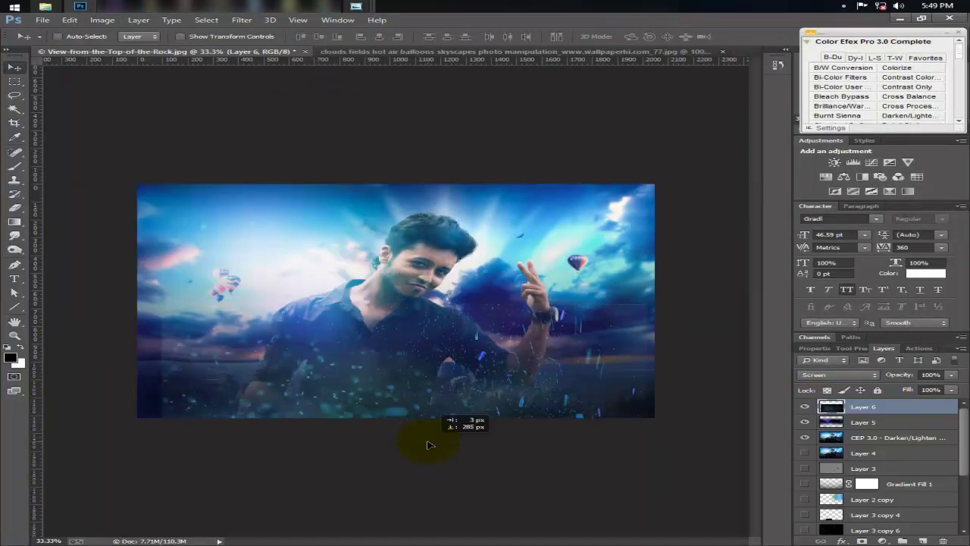
Darken the embers with Levels black input 29 and move them right and down.
key(ctrl+l)
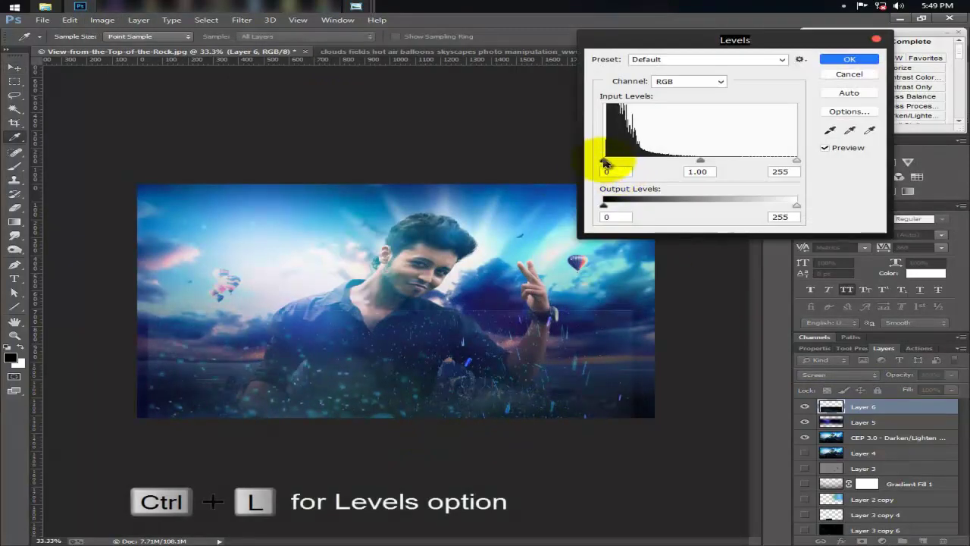
drag(604, 160, 626, 162)
key(Return)
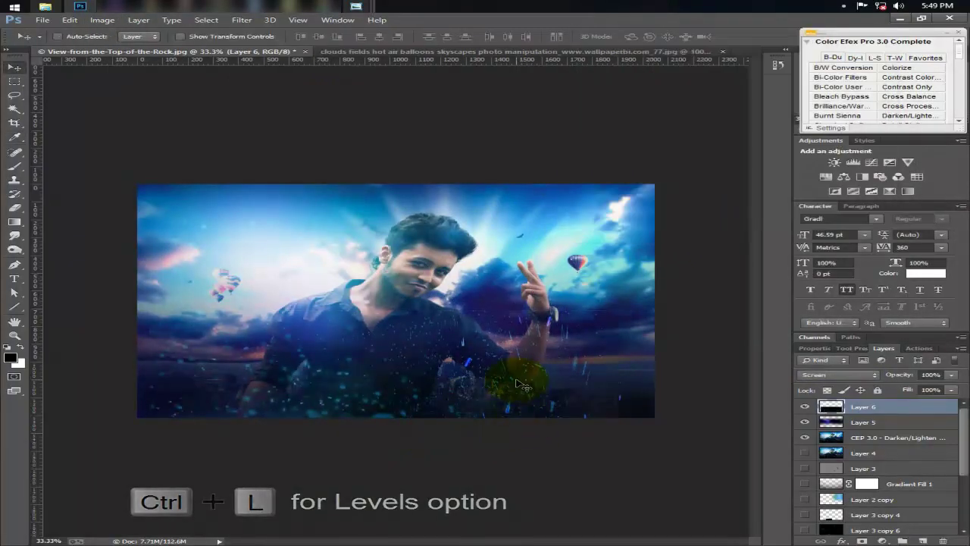
key(ctrl+t)
drag(510, 380, 602, 430)
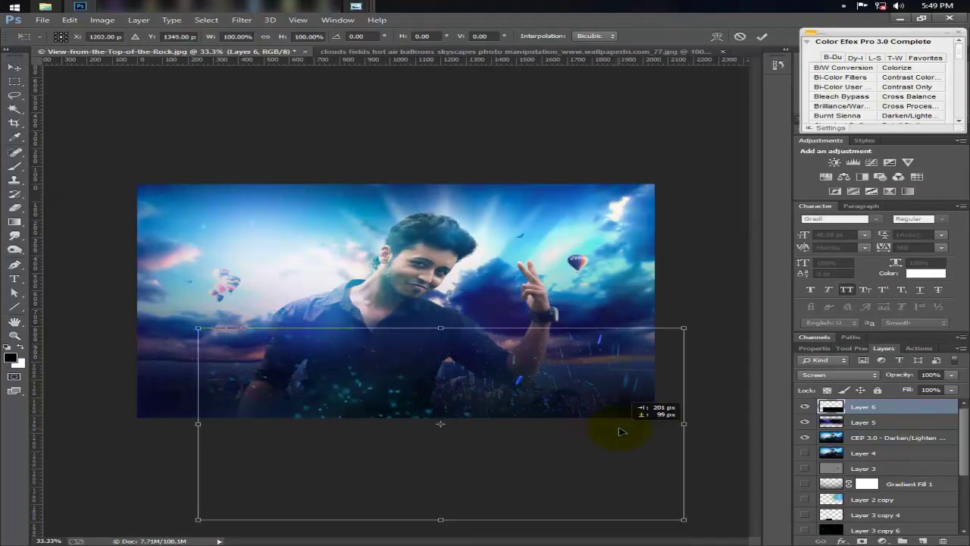
Duplicate the embers layer, flip the copy horizontally and move it to the left.
key(Return)
key(ctrl+j)
key(ctrl+t)
right_click(560, 408)
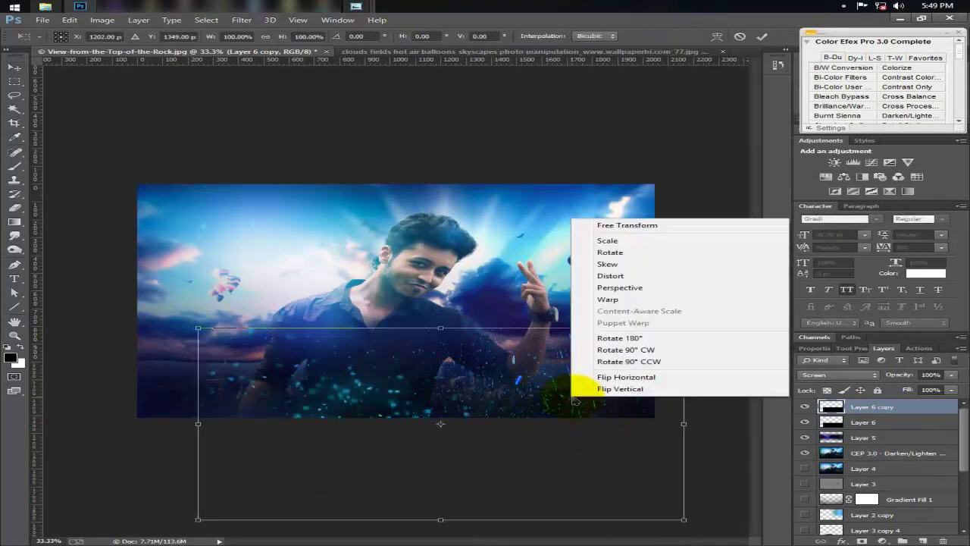
click(598, 371)
drag(464, 394, 176, 394)
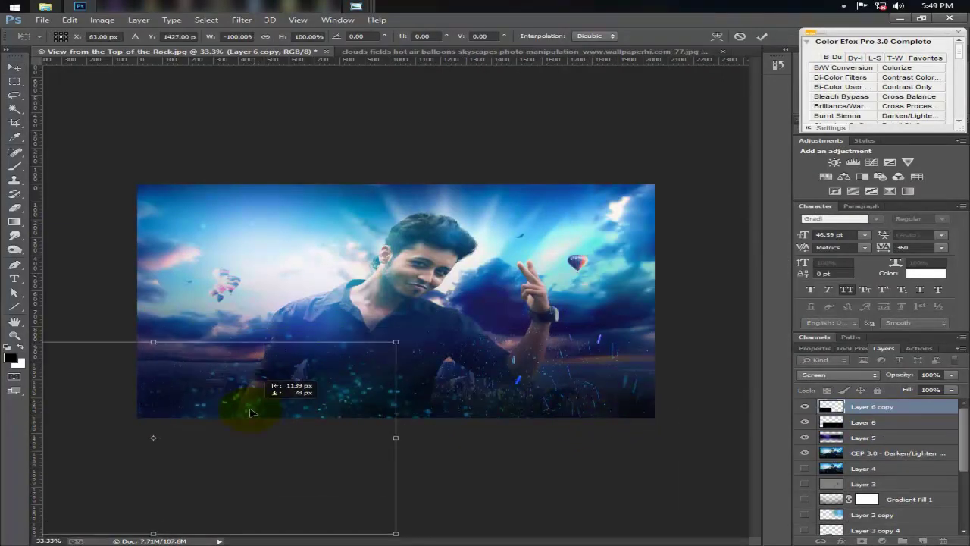
key(Return)
Reposition the original Layer 6 embers and warp them to curve along the lower image.
click(863, 422)
drag(592, 391, 595, 416)
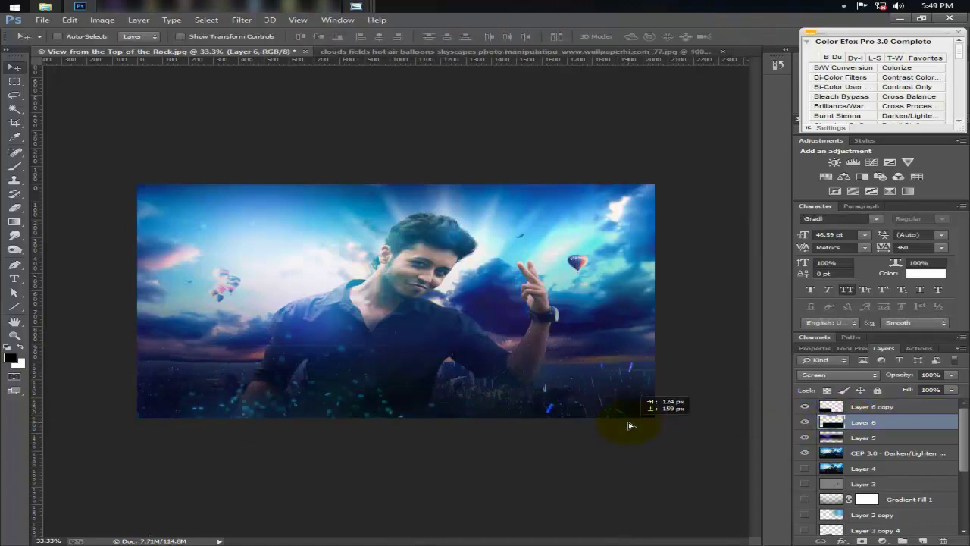
key(ctrl+t)
click(714, 37)
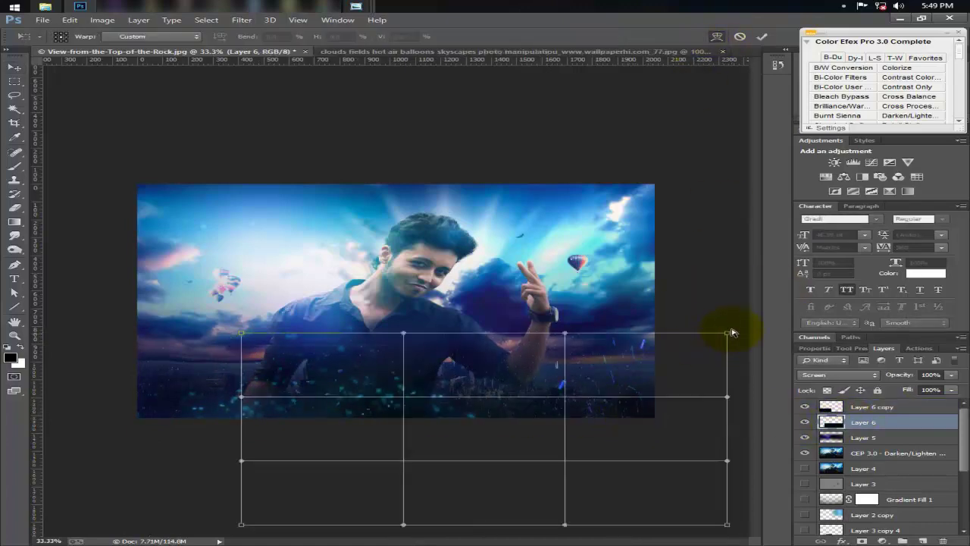
drag(727, 331, 731, 279)
drag(444, 357, 513, 417)
key(Return)
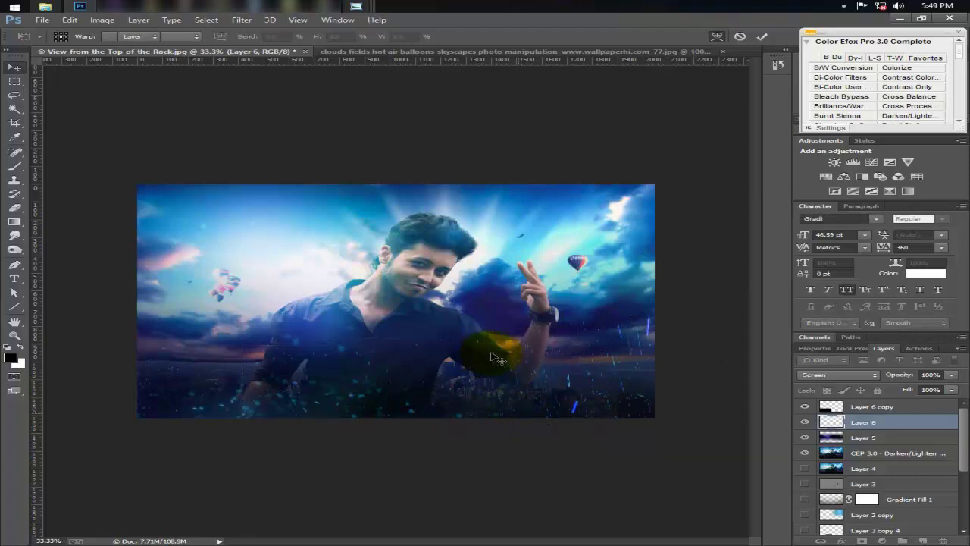
Merge the two embers layers, set the result to Screen, and apply an 11.4-pixel Gaussian Blur.
shift+click(862, 407)
key(ctrl+e)
click(838, 374)
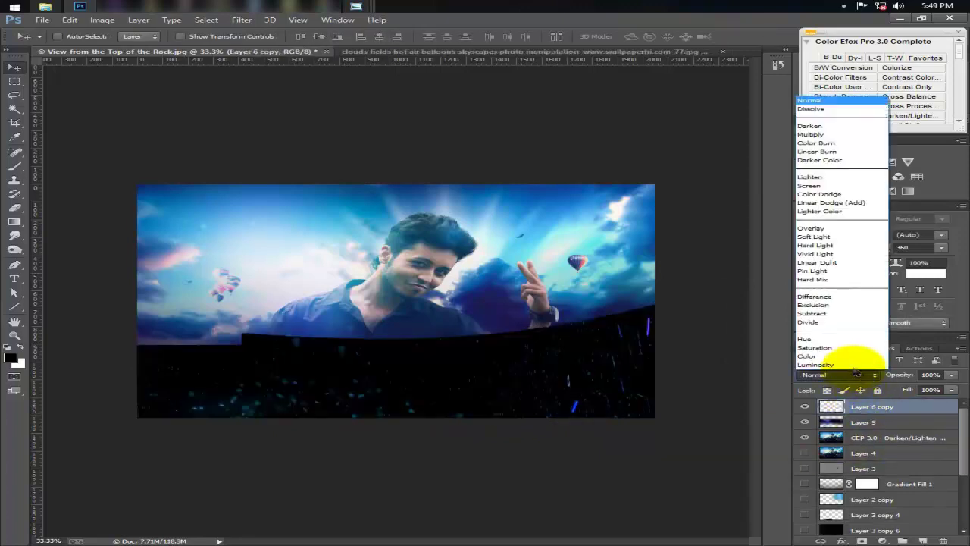
click(851, 184)
click(241, 20)
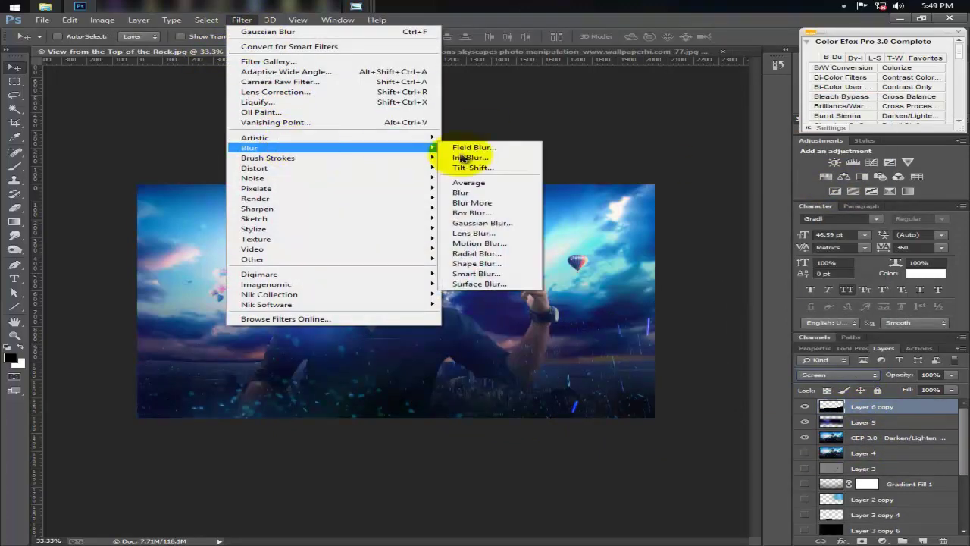
click(522, 212)
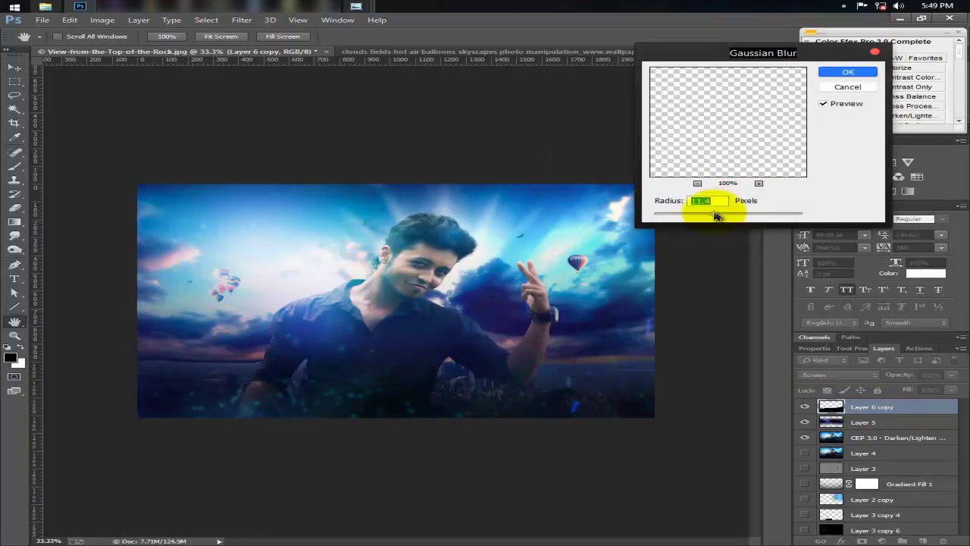
click(848, 71)
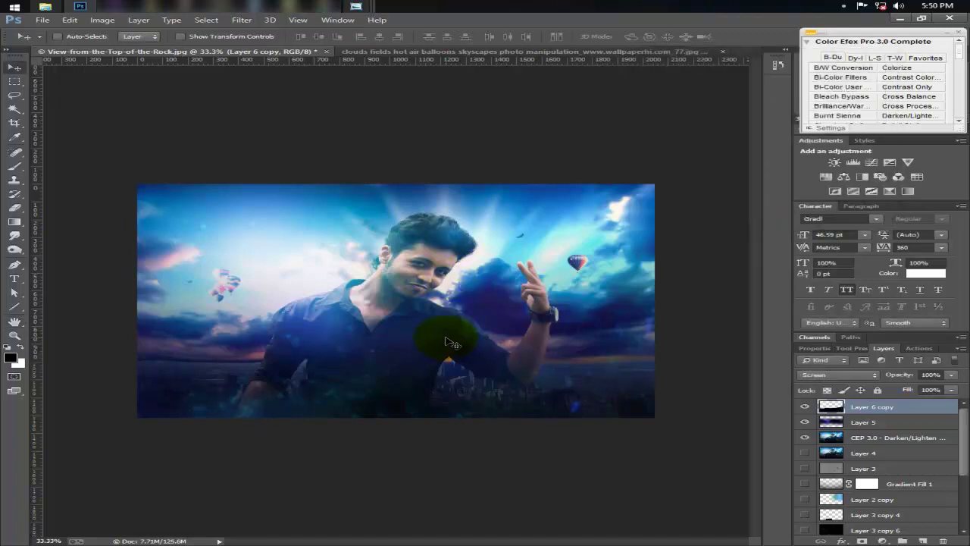
Type 'THE ROCK' on the lower image with the author credit line beneath it.
key(t)
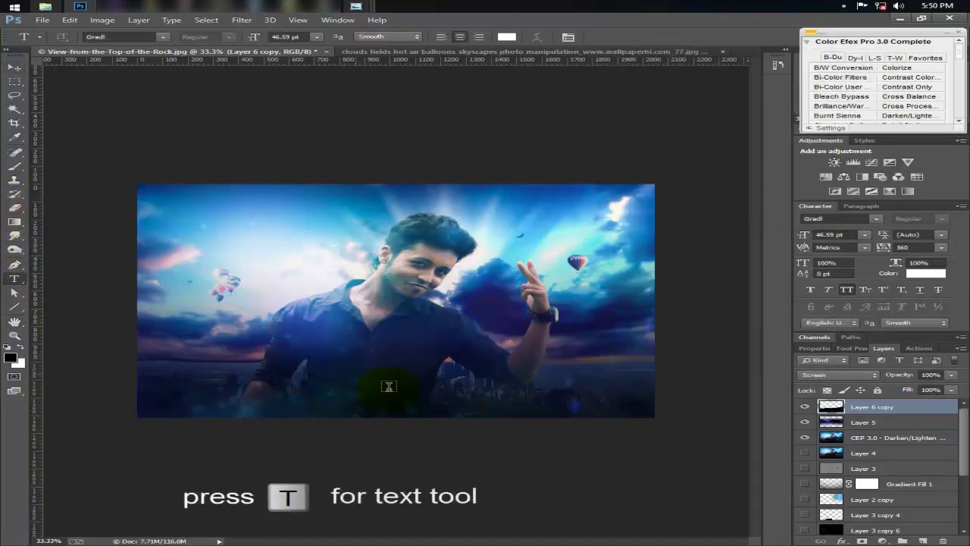
click(405, 376)
text(TH)
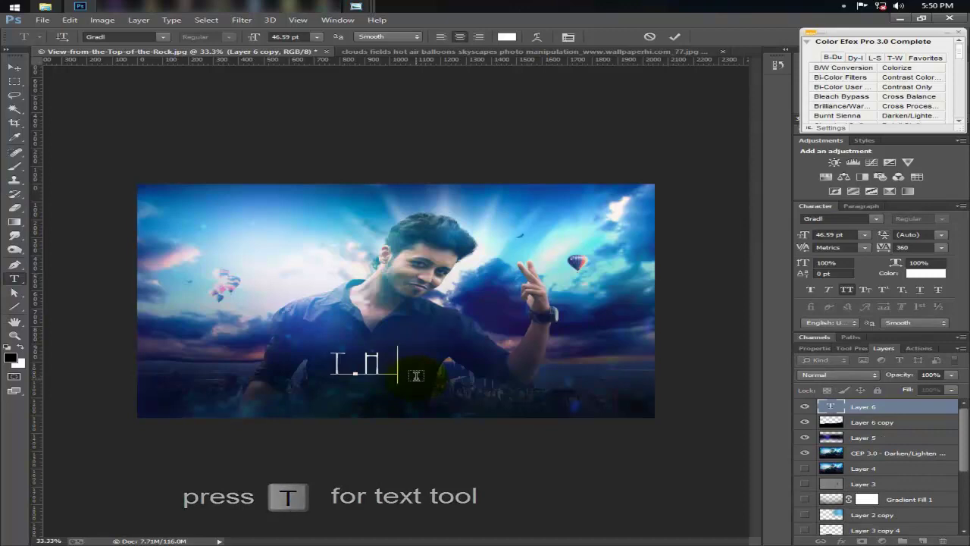
text(E ROCK)
key(Return)
text(IT BY YASIR KARIB)
key(Left)
key(Left)
key(Left)
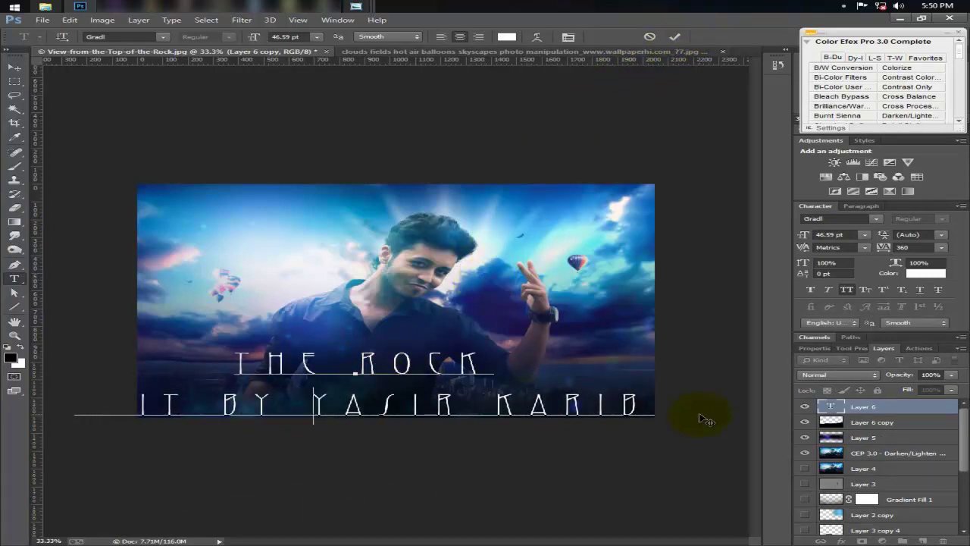
Shrink the credit line to 12.01 pt and set the THE ROCK tracking to 0.
triple_click(629, 400)
mouse_move(256, 37)
mouse_down()
mouse_move(174, 48)
mouse_move(172, 57)
mouse_up()
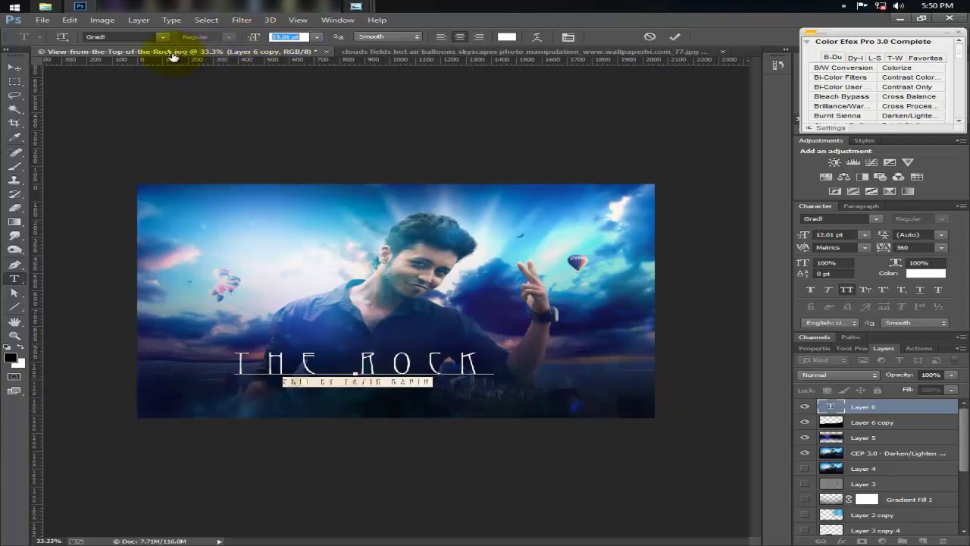
drag(559, 335, 205, 351)
double_click(905, 247)
text(0)
key(Return)
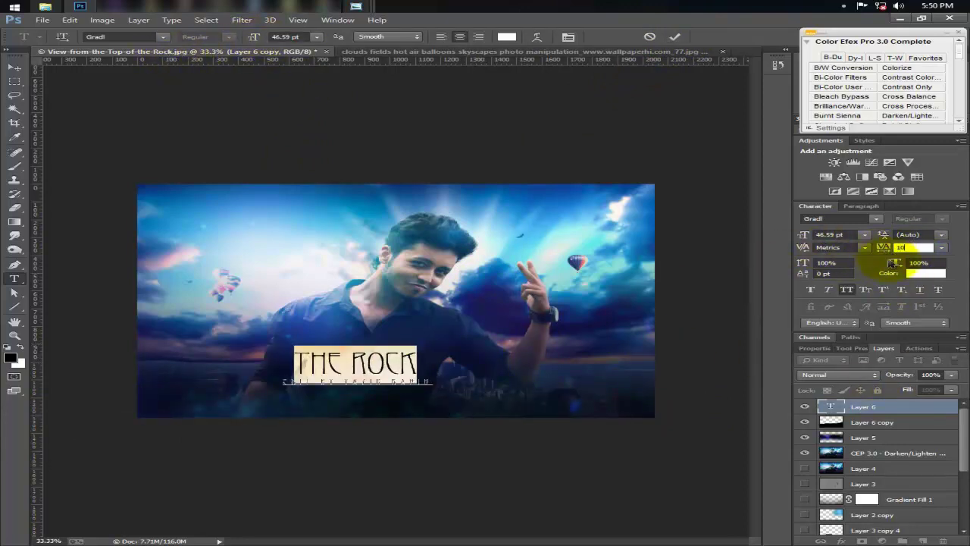
click(376, 381)
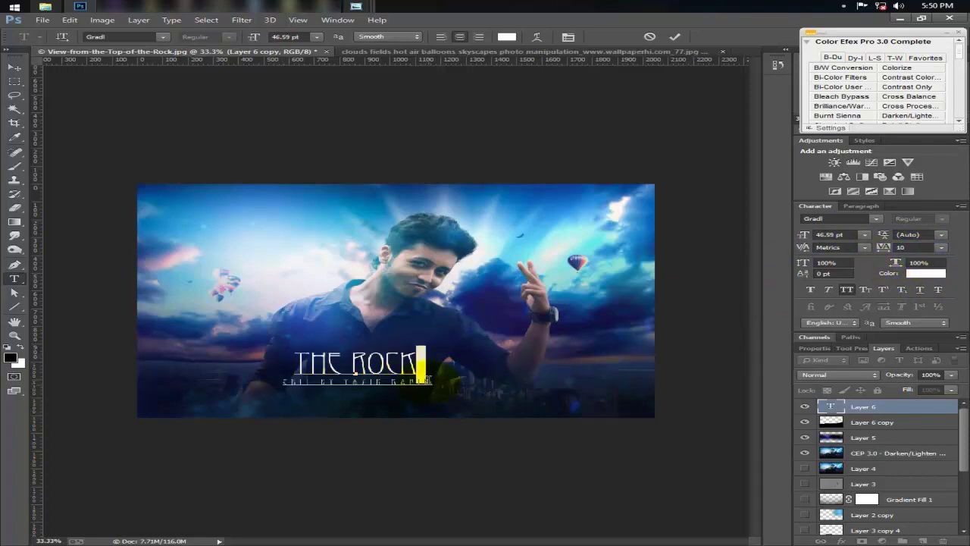
click(674, 36)
Nudge the title block right and down, and set the credit line to 15.7 pt with wider tracking.
key(ctrl+plus)
key(ctrl+t)
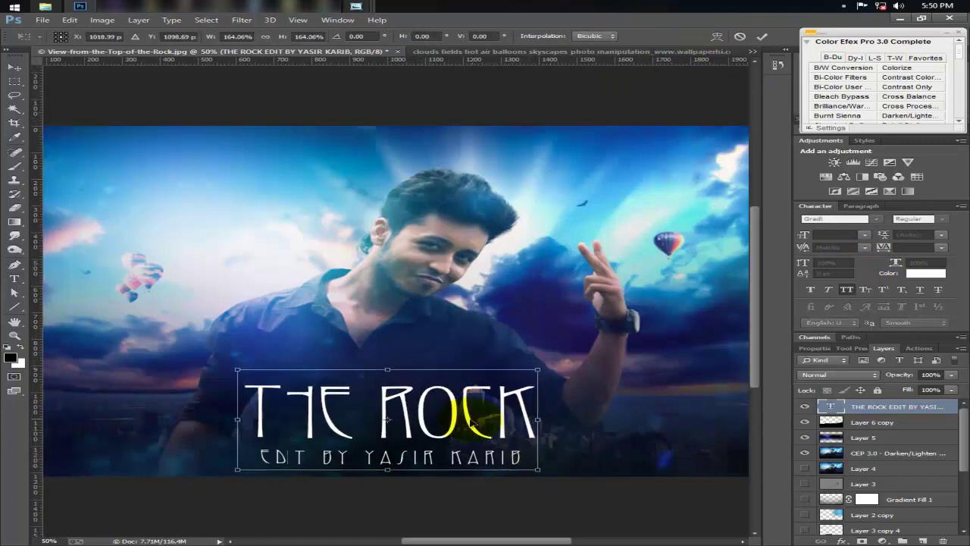
drag(470, 423, 479, 427)
key(Return)
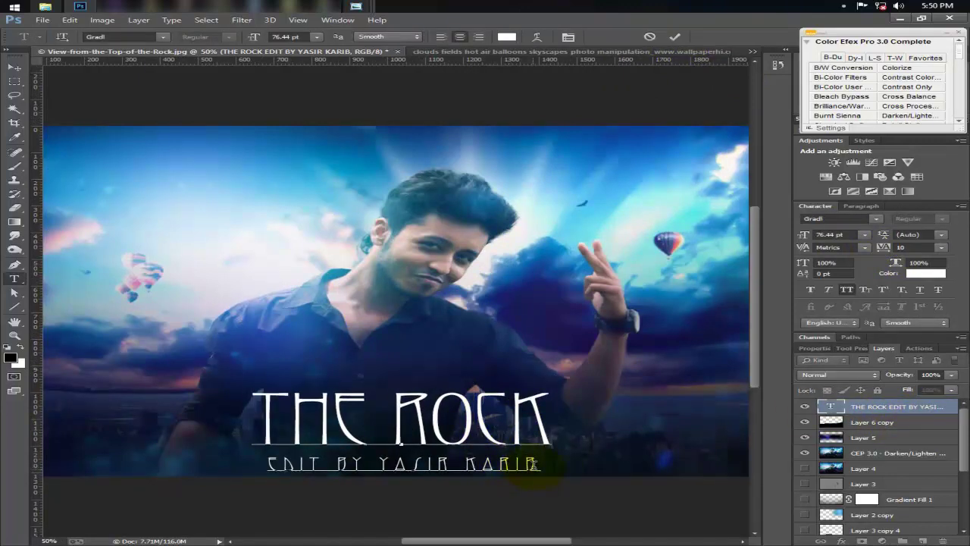
drag(539, 464, 266, 464)
drag(254, 36, 243, 36)
drag(884, 248, 893, 250)
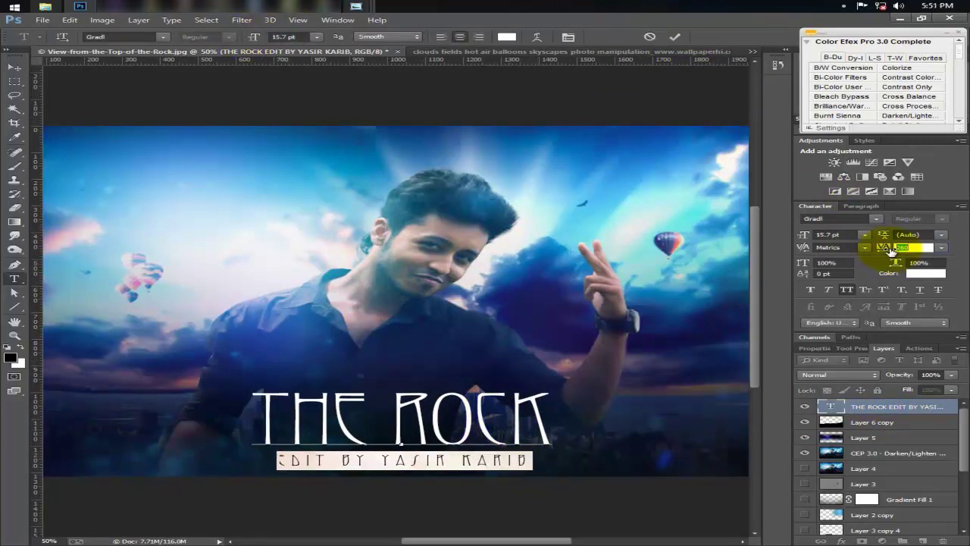
click(674, 36)
double_click(940, 406)
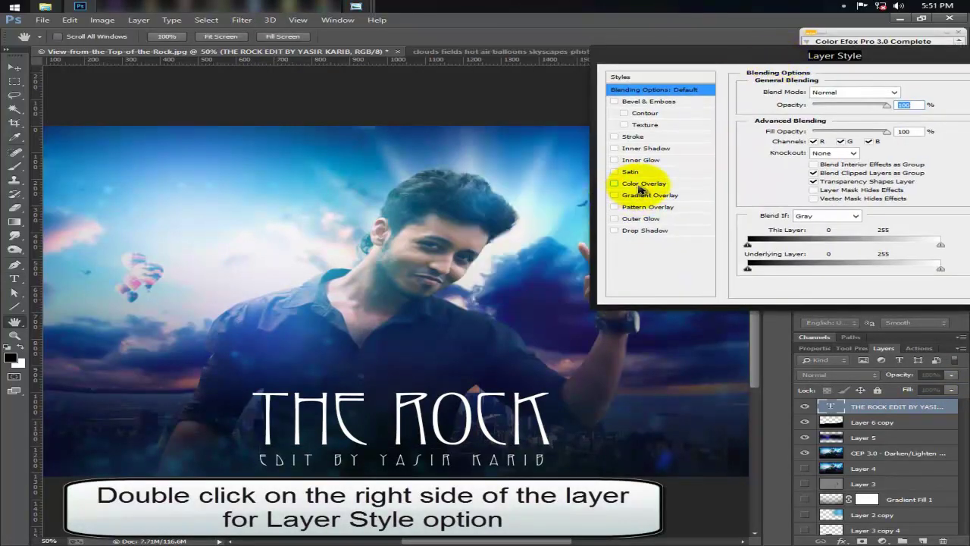
Add a Gradient Overlay to the title and set its left stop to soft sky blue.
click(653, 195)
click(812, 124)
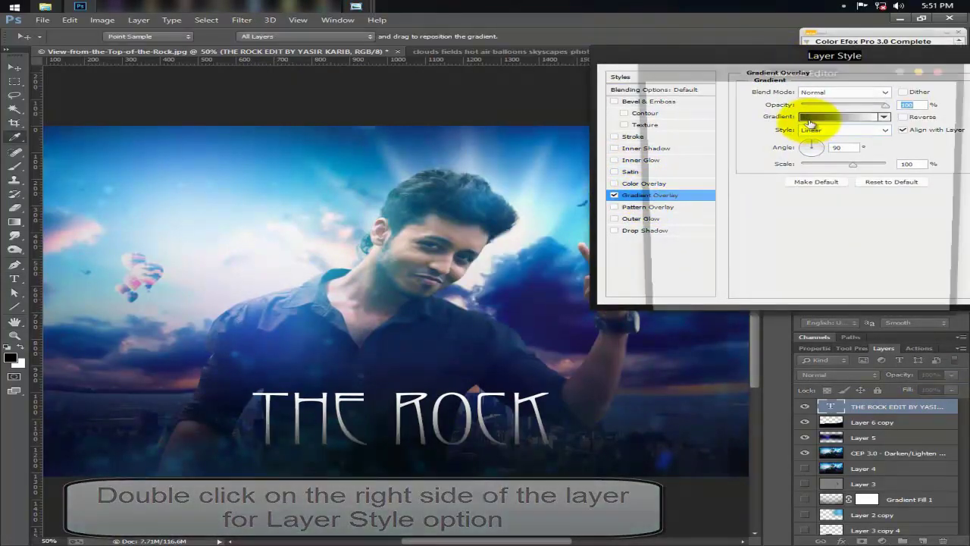
click(666, 106)
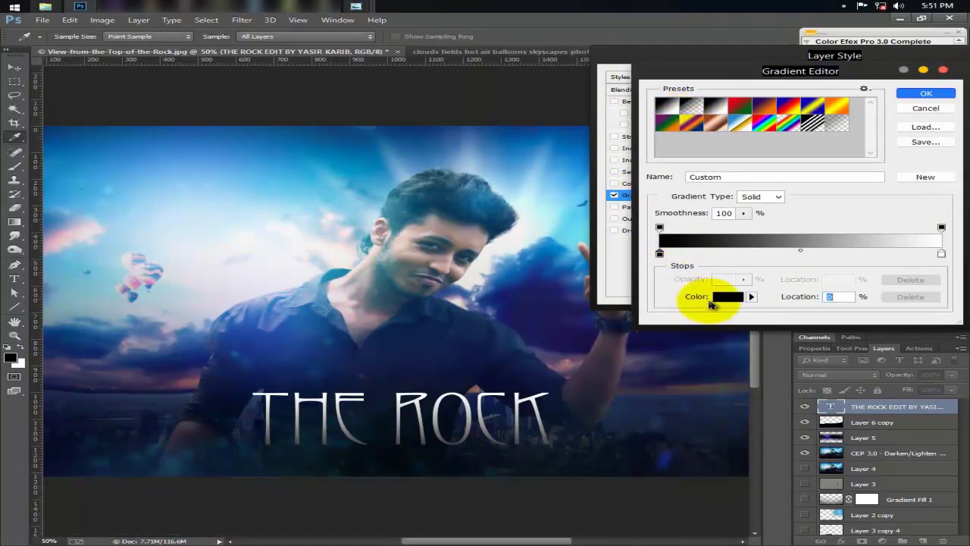
click(716, 297)
click(260, 270)
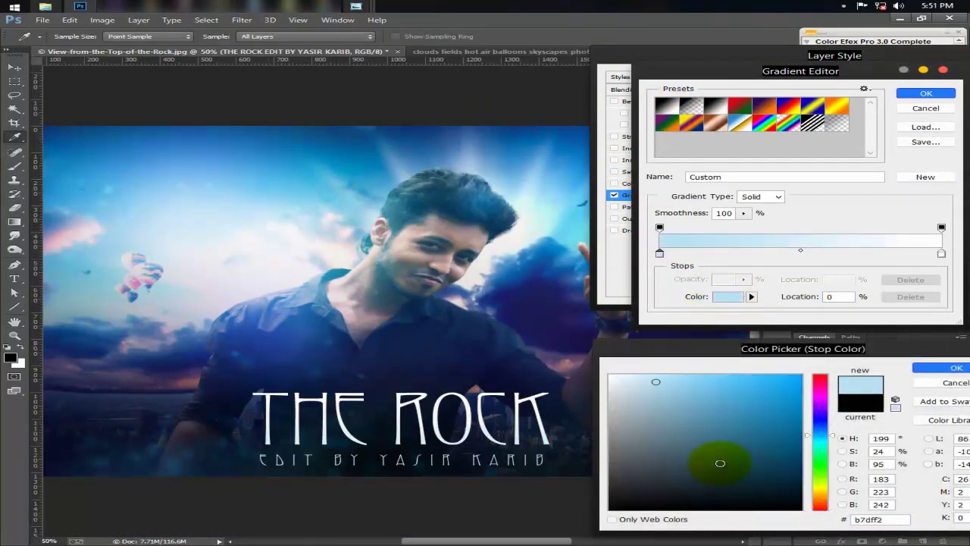
drag(715, 460, 778, 375)
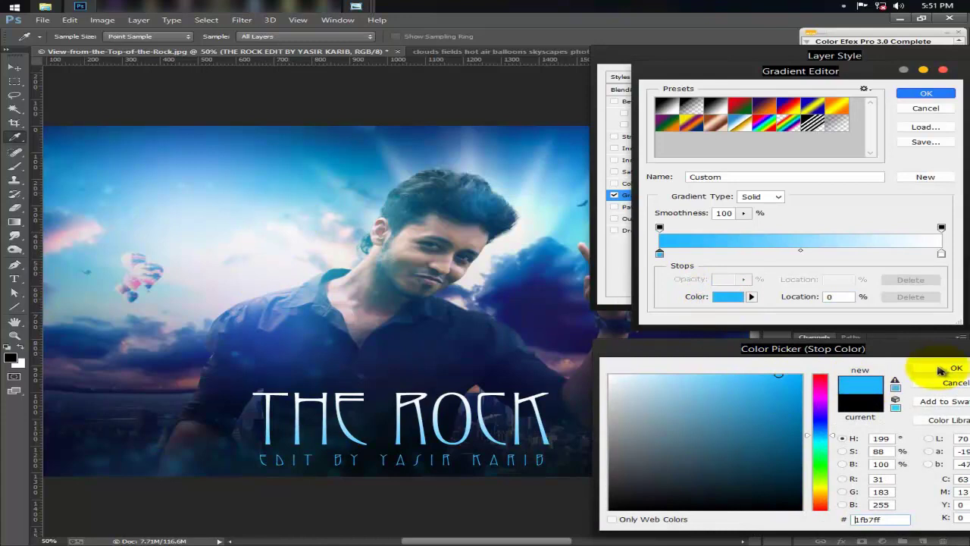
click(716, 379)
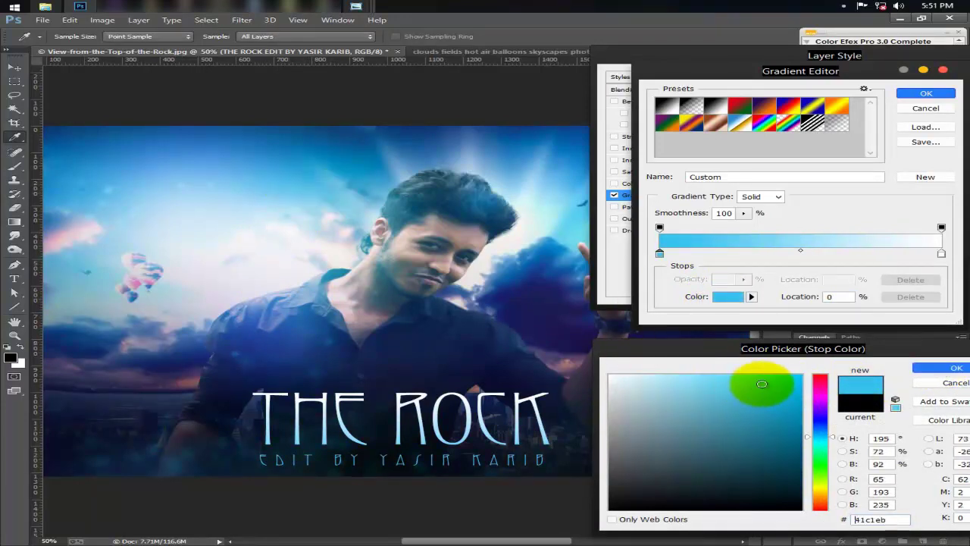
click(955, 367)
Set the gradient's right stop to deep teal blue and the overlay opacity to 88%.
click(941, 253)
click(725, 301)
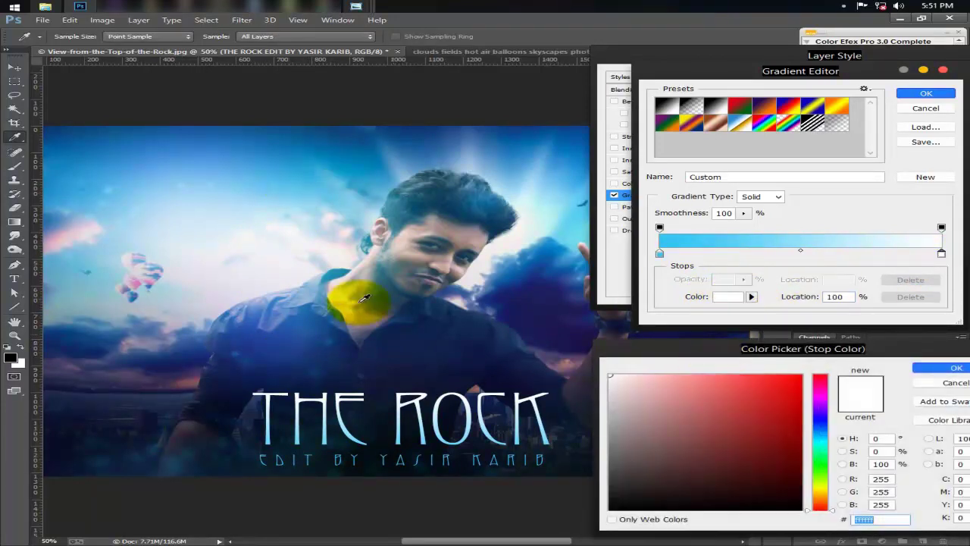
click(324, 190)
drag(678, 407, 741, 440)
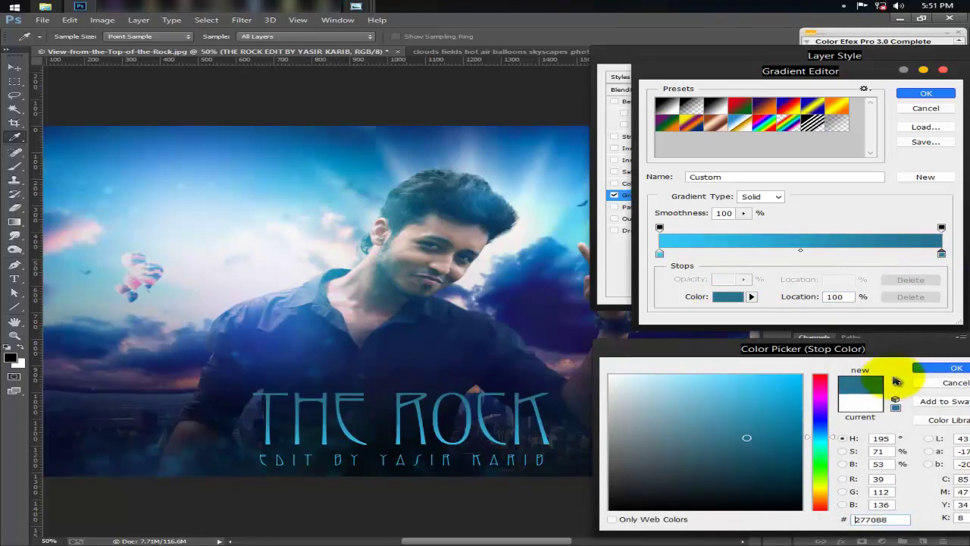
click(956, 368)
click(926, 92)
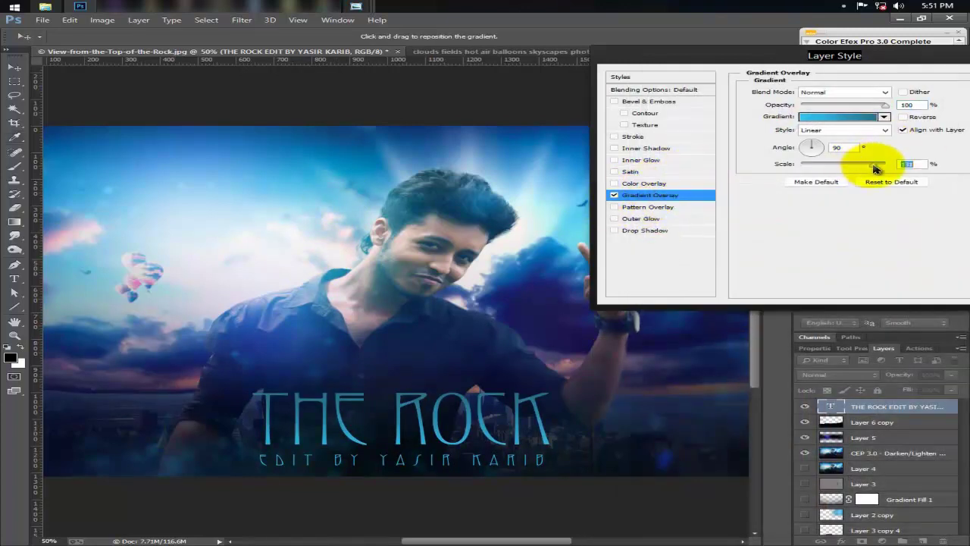
drag(885, 104, 875, 105)
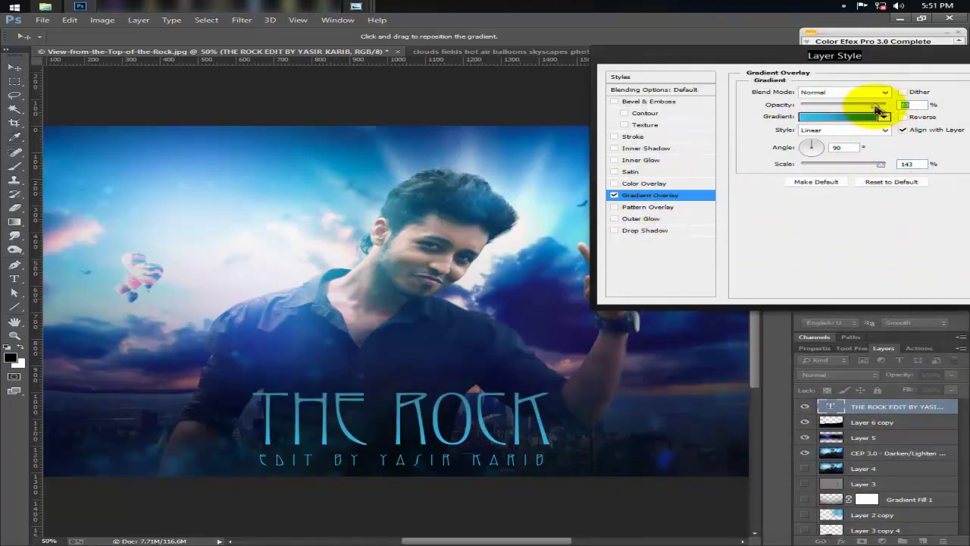
Add a white outer glow with 12% spread and 100% opacity to the title.
click(614, 219)
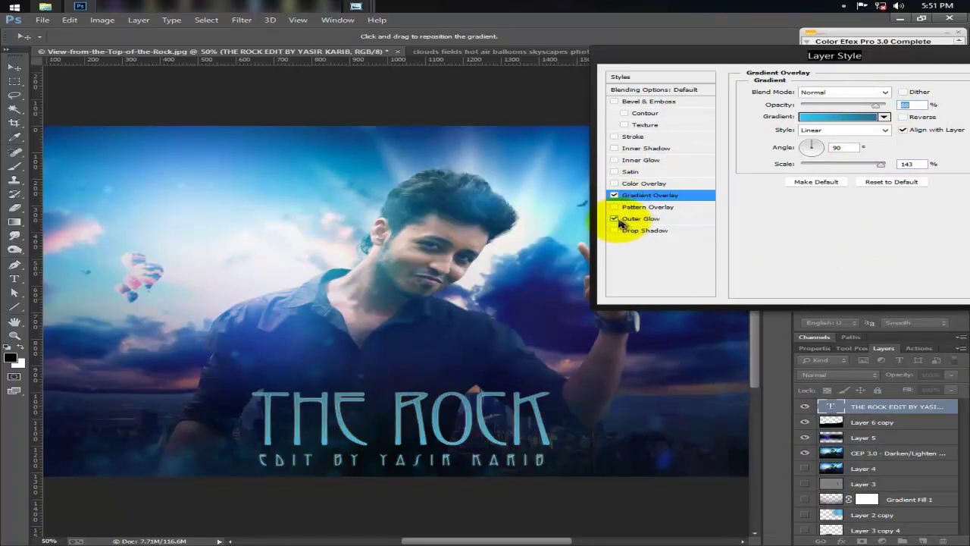
click(636, 219)
click(781, 130)
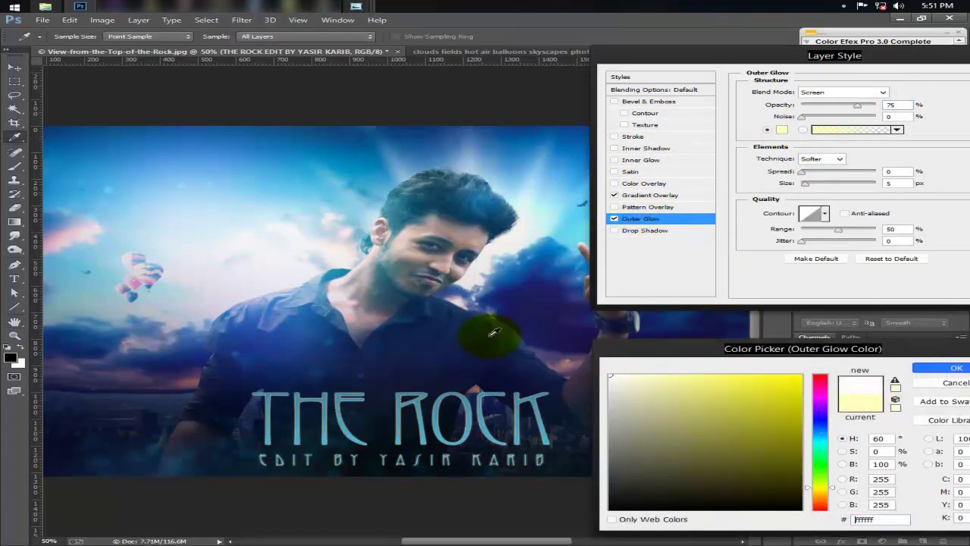
click(955, 368)
drag(801, 172, 816, 184)
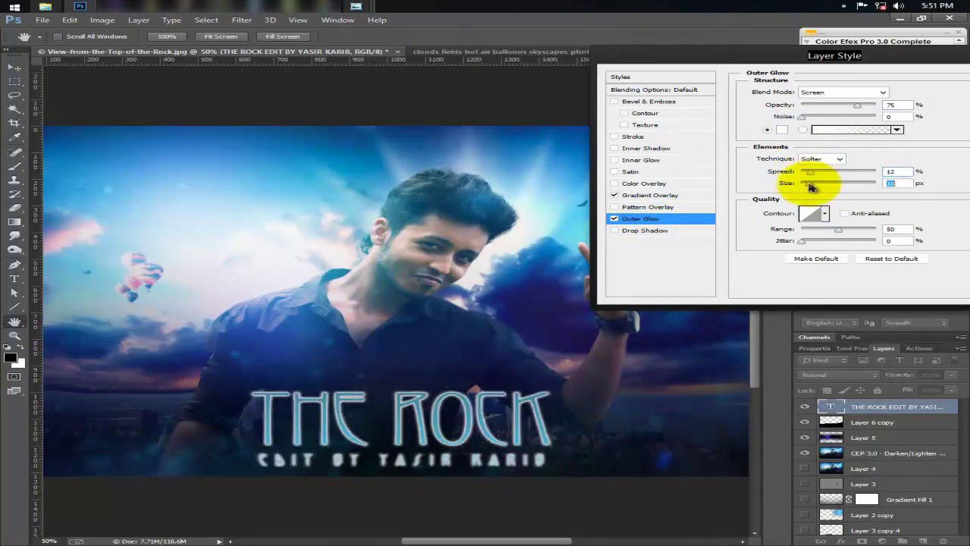
drag(854, 106, 877, 106)
drag(809, 184, 804, 184)
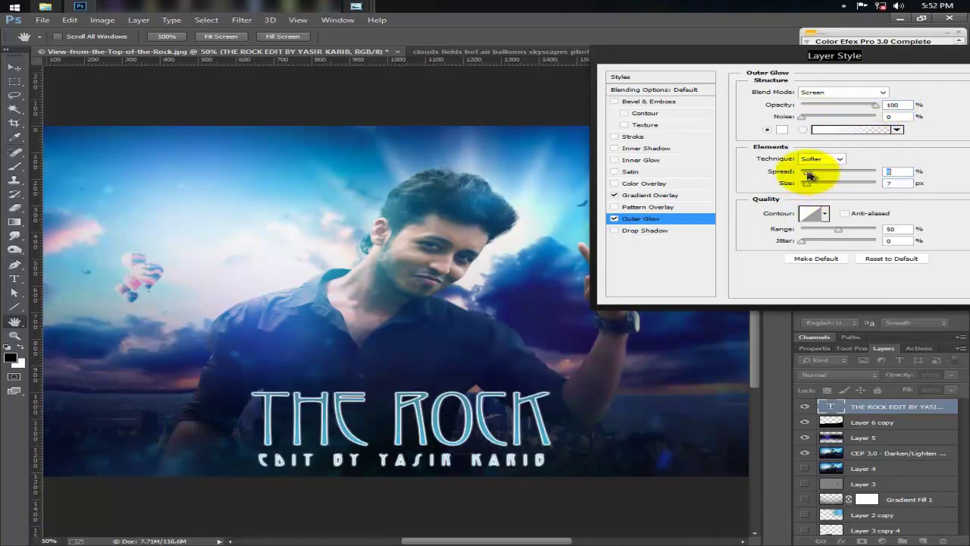
Add a pale-blue inner glow and adjust the outer glow spread to 13%.
click(658, 160)
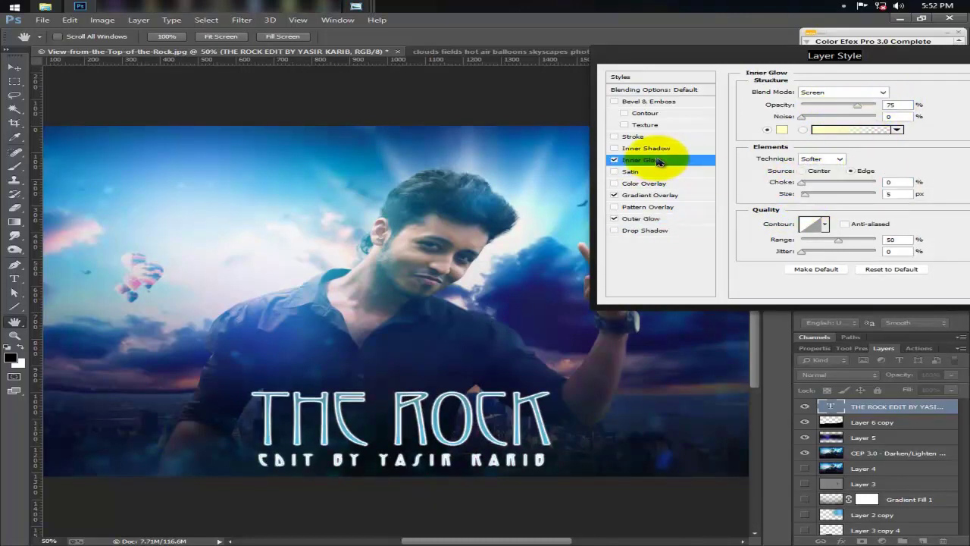
click(781, 129)
click(302, 320)
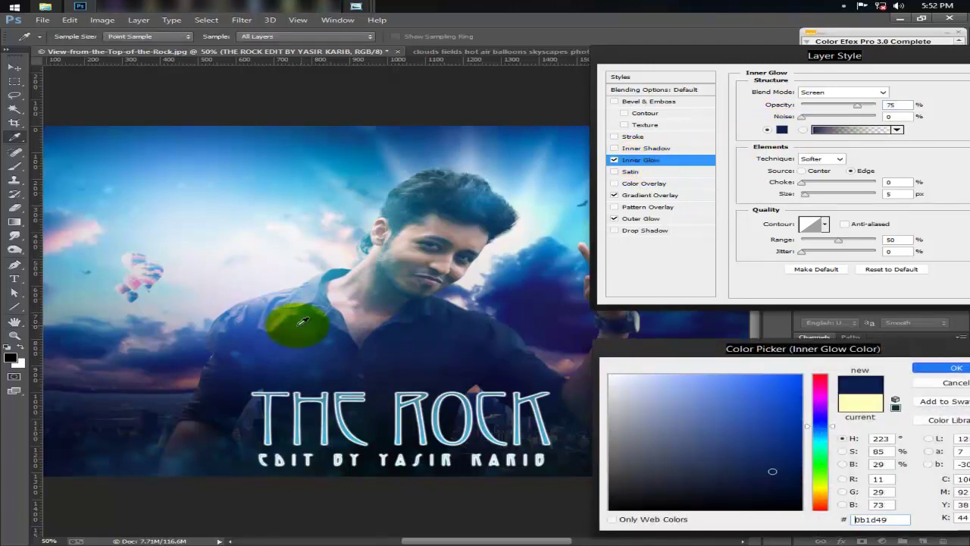
click(644, 385)
click(940, 368)
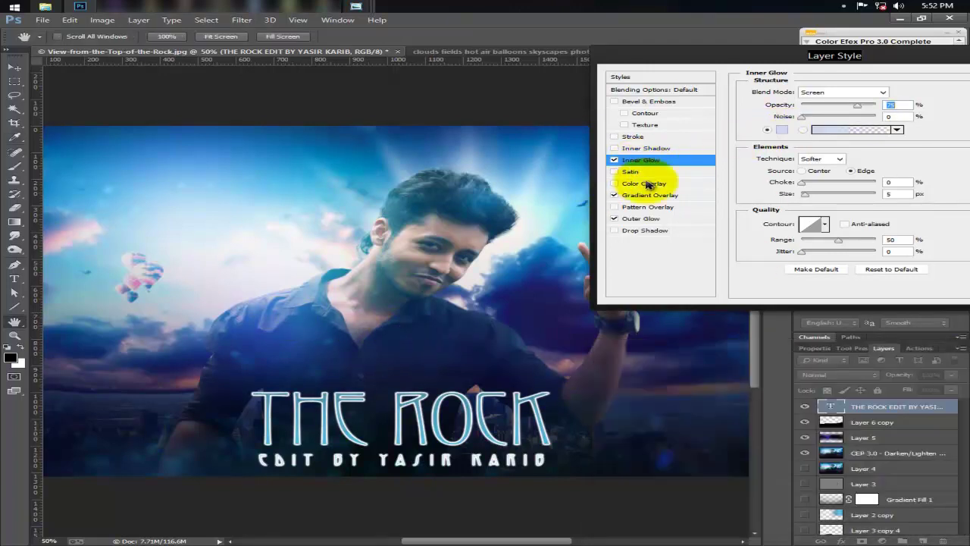
drag(788, 56, 653, 61)
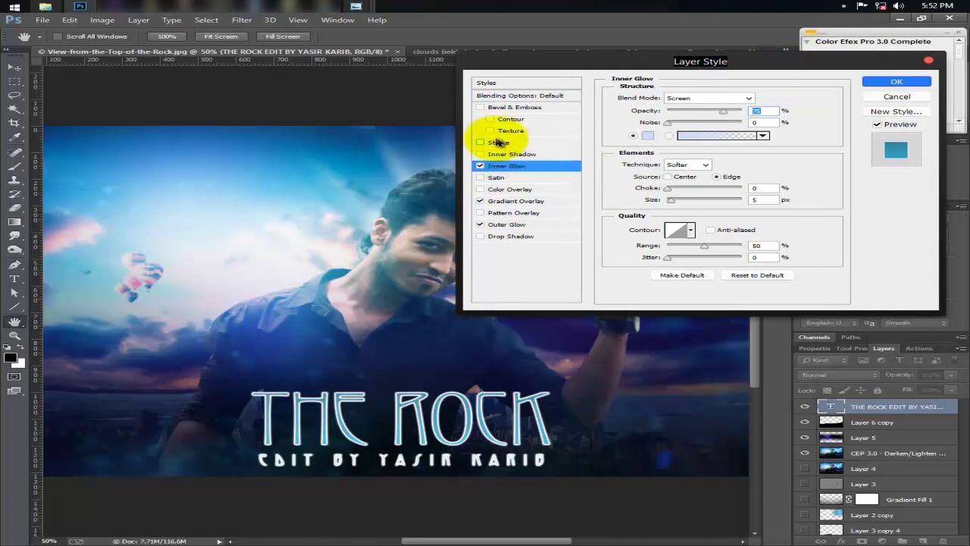
click(500, 225)
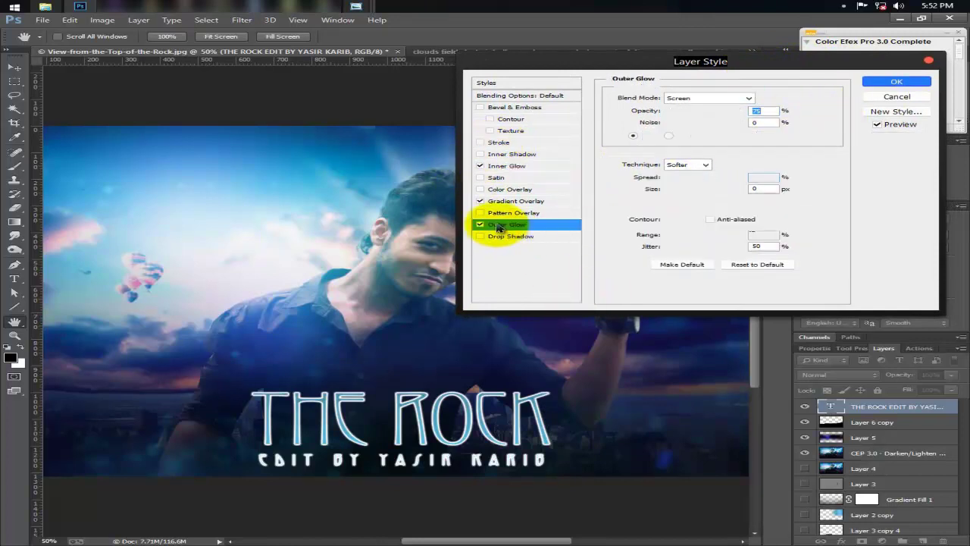
drag(671, 189, 649, 189)
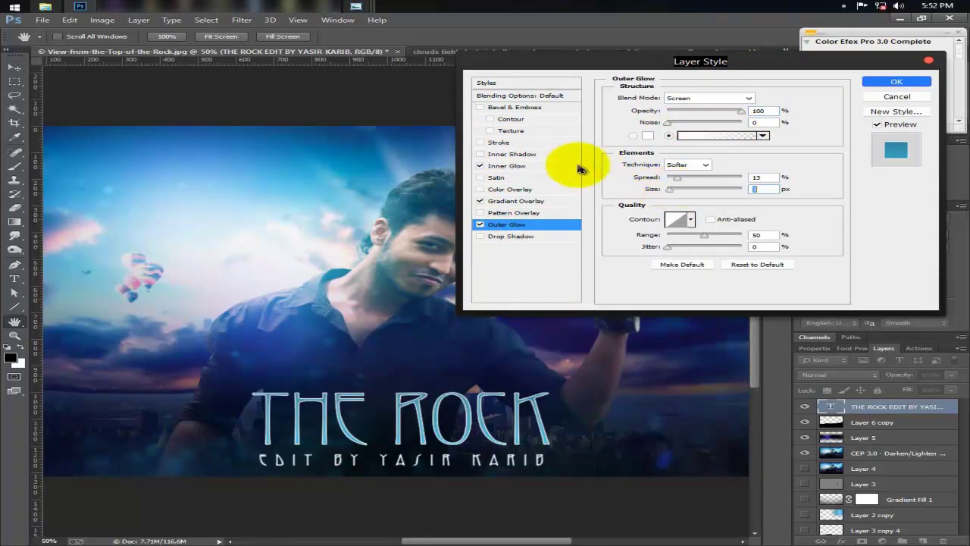
Add a 3 px outside light-blue stroke and apply the layer style.
click(484, 142)
click(647, 170)
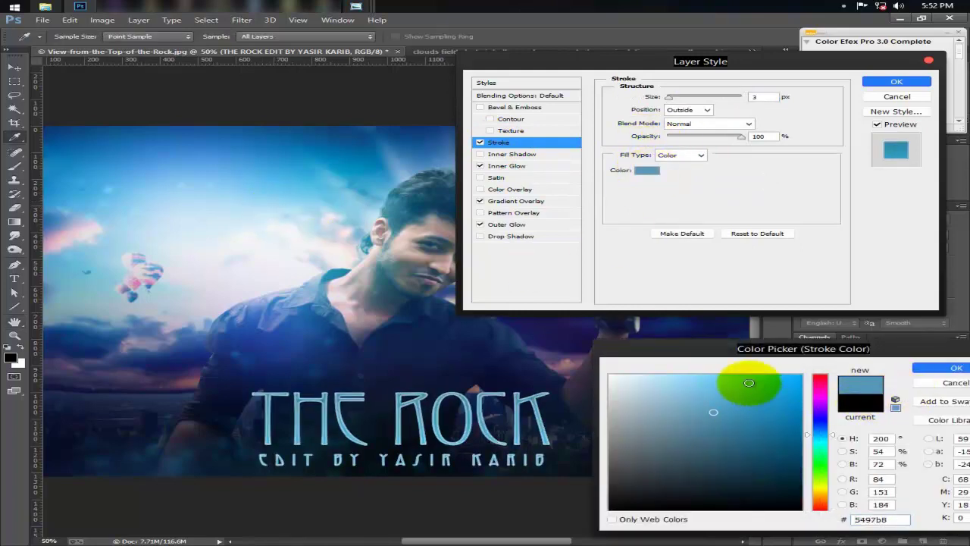
drag(711, 411, 690, 390)
click(939, 368)
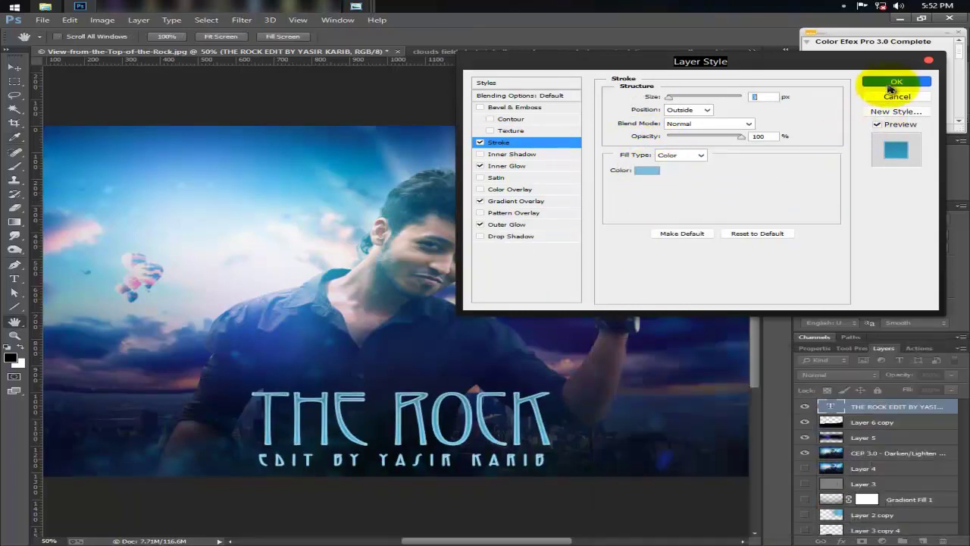
click(896, 81)
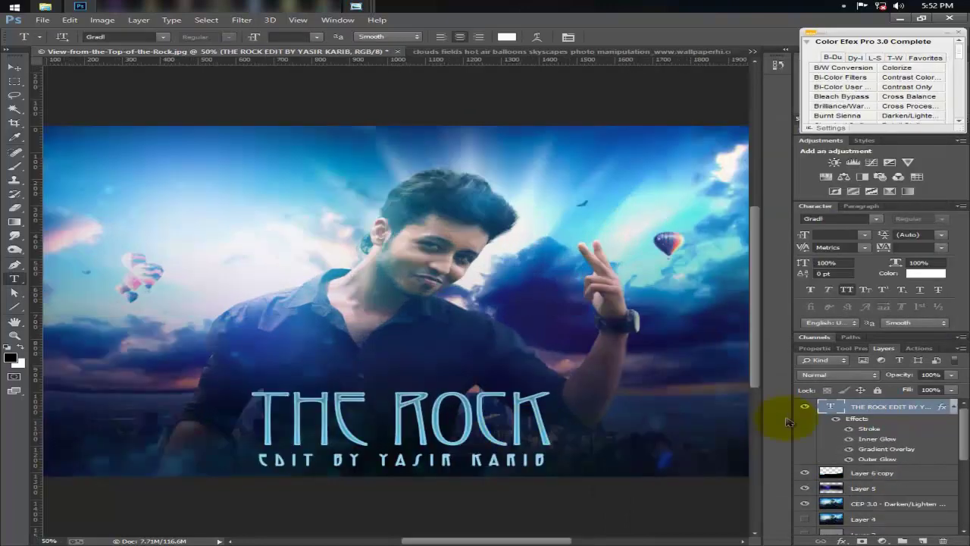
Load the title letters as a selection and paint white on a new Layer 6.
key(b)
ctrl+click(834, 407)
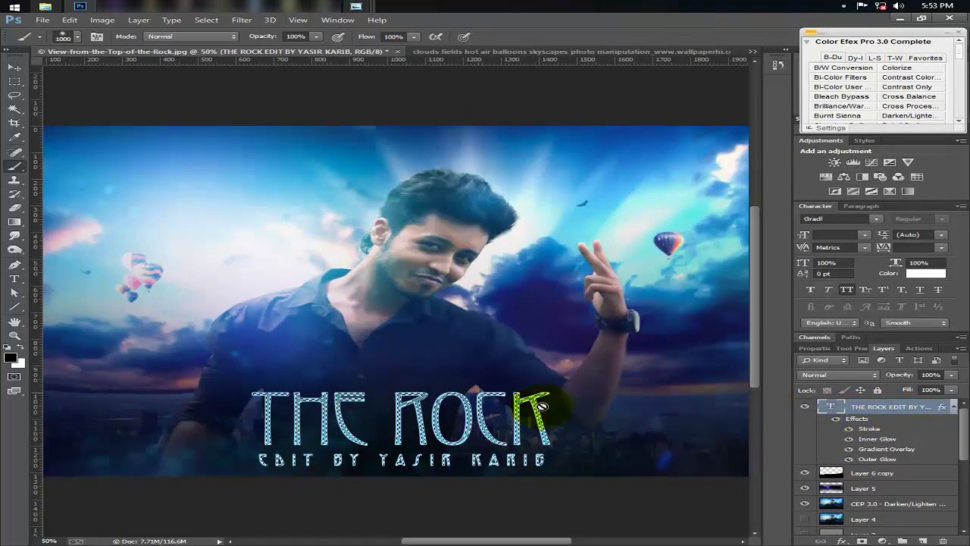
click(10, 357)
click(615, 377)
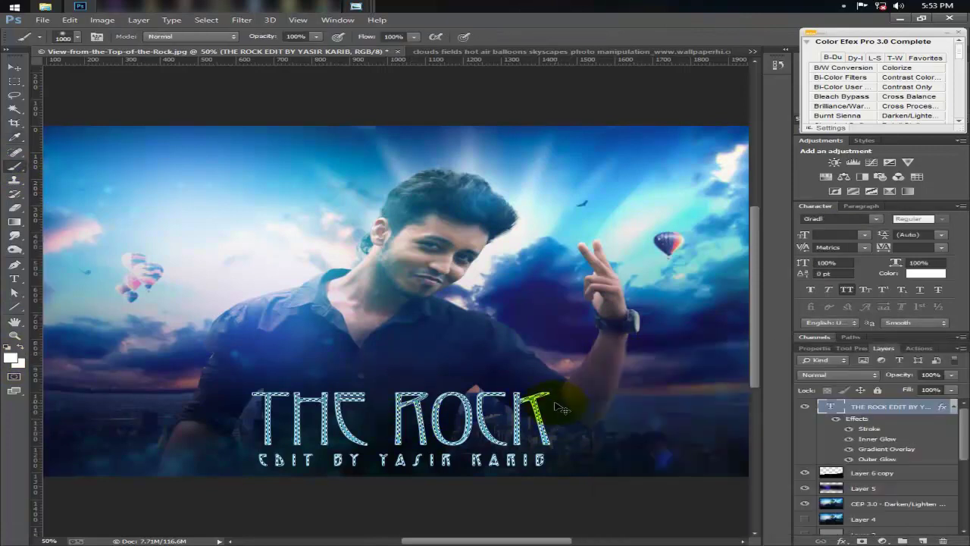
key(ctrl+shift+n)
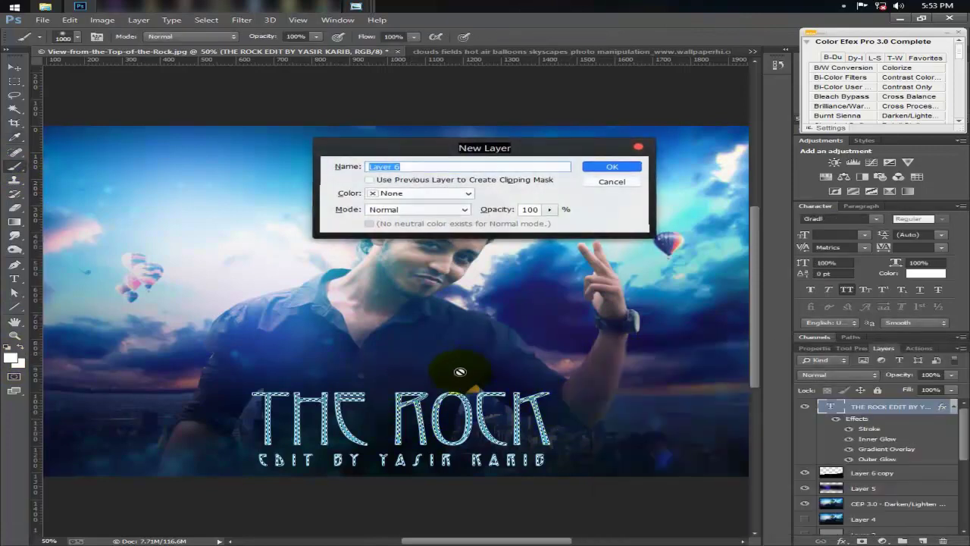
key(Return)
key(bracketleft)
key(bracketleft)
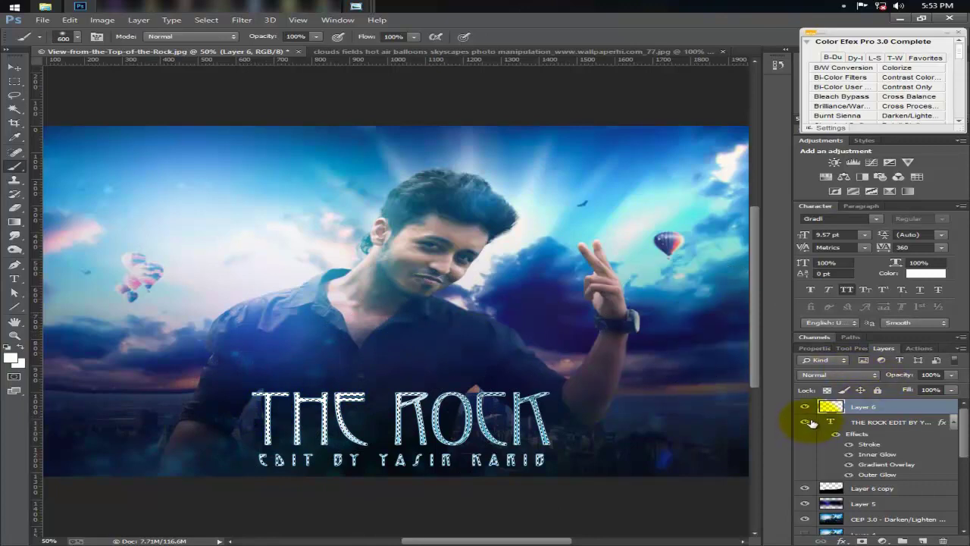
key(ctrl+h)
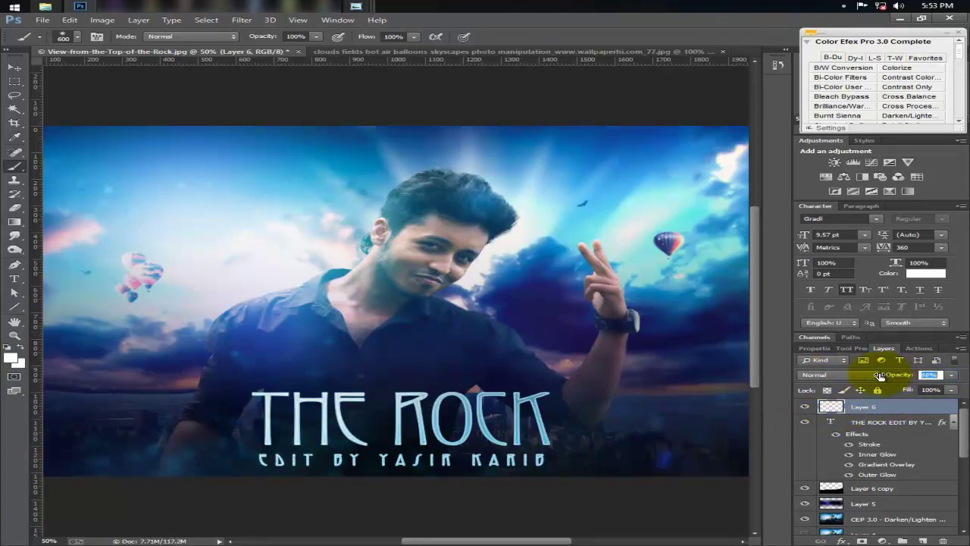
Rotate the title slightly with Free Transform.
key(ctrl+t)
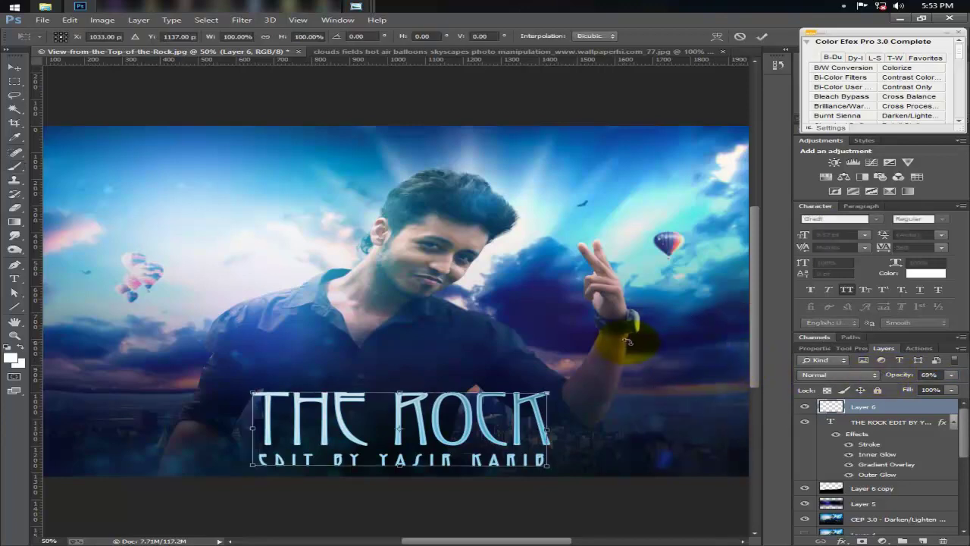
mouse_move(632, 326)
mouse_down()
mouse_move(639, 348)
mouse_move(633, 342)
mouse_up()
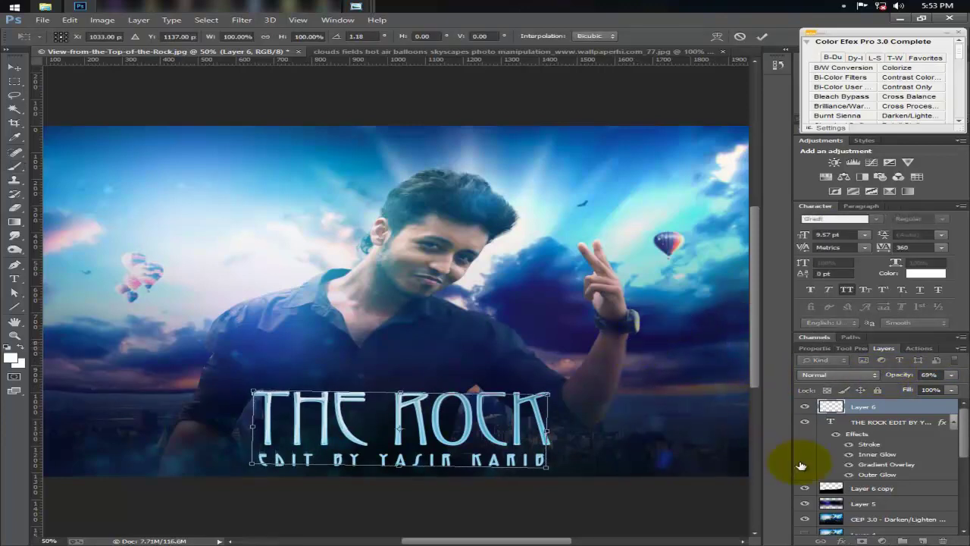
click(762, 36)
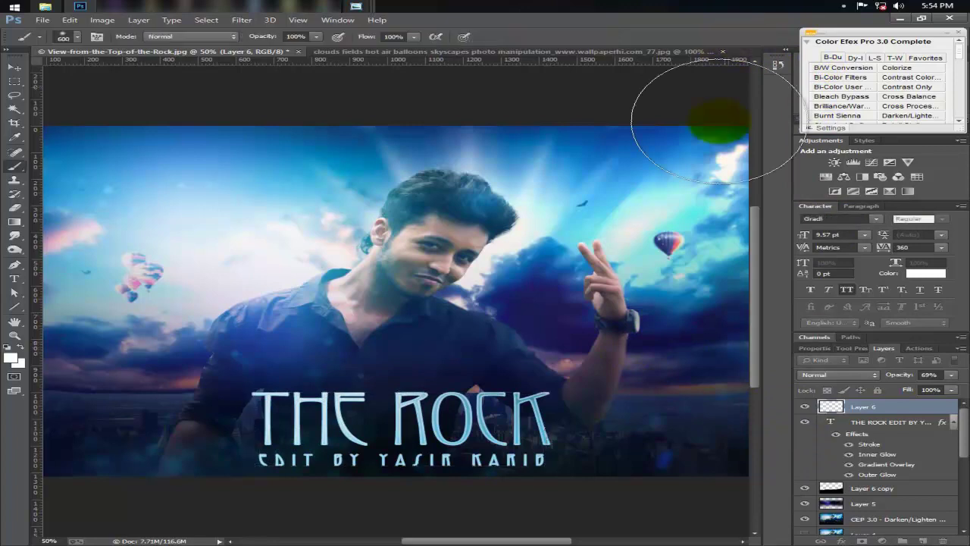
key(ctrl+minus)
key(ctrl+plus)
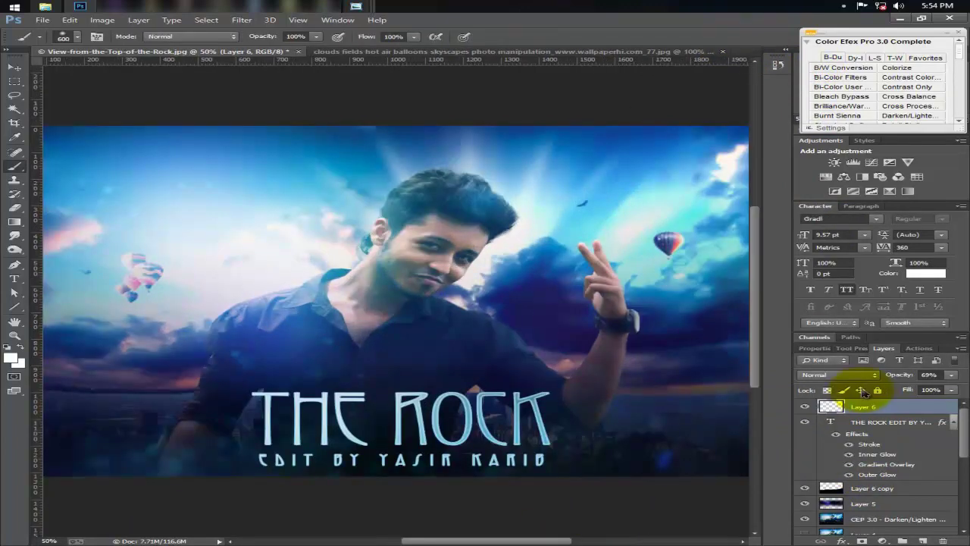
Set Layer 6 to Soft Light and merge the title layer into it.
click(872, 376)
click(836, 240)
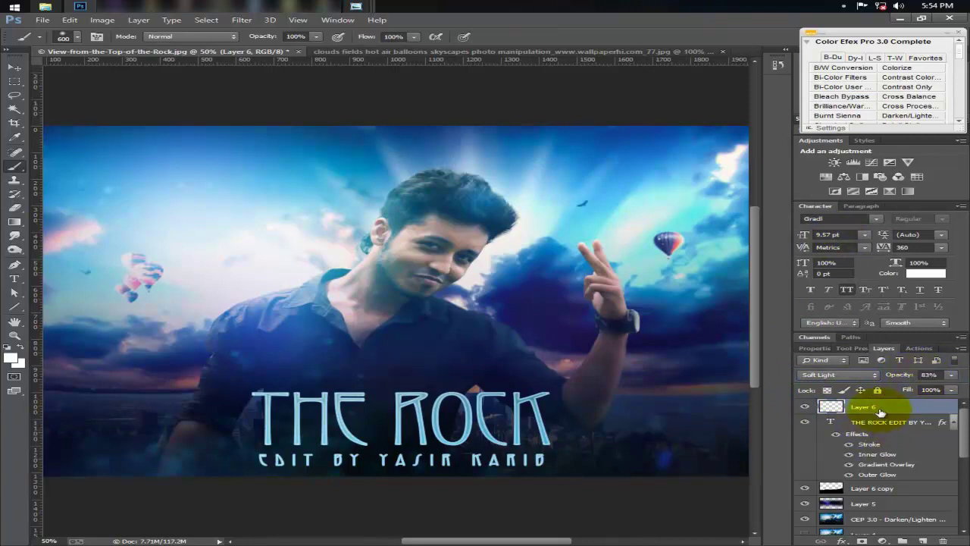
ctrl+click(881, 419)
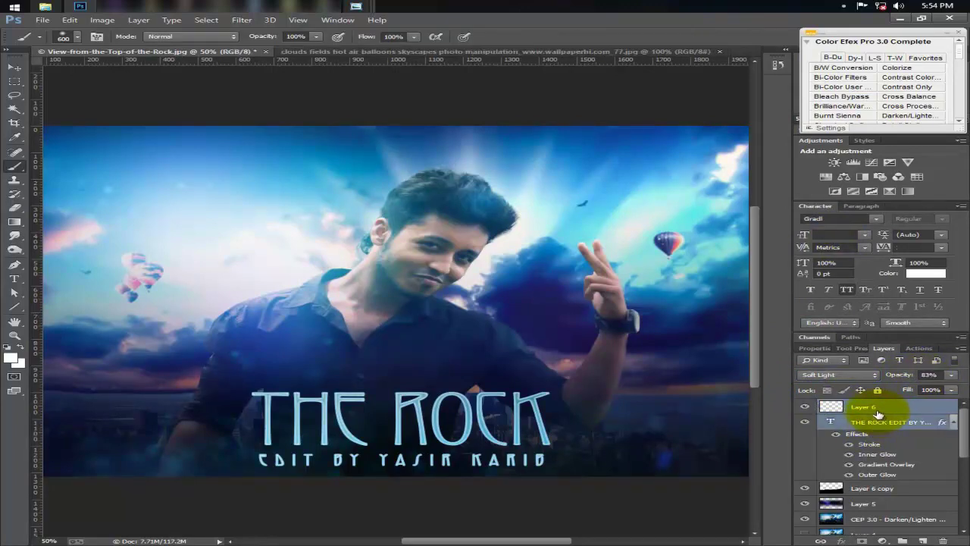
key(ctrl+e)
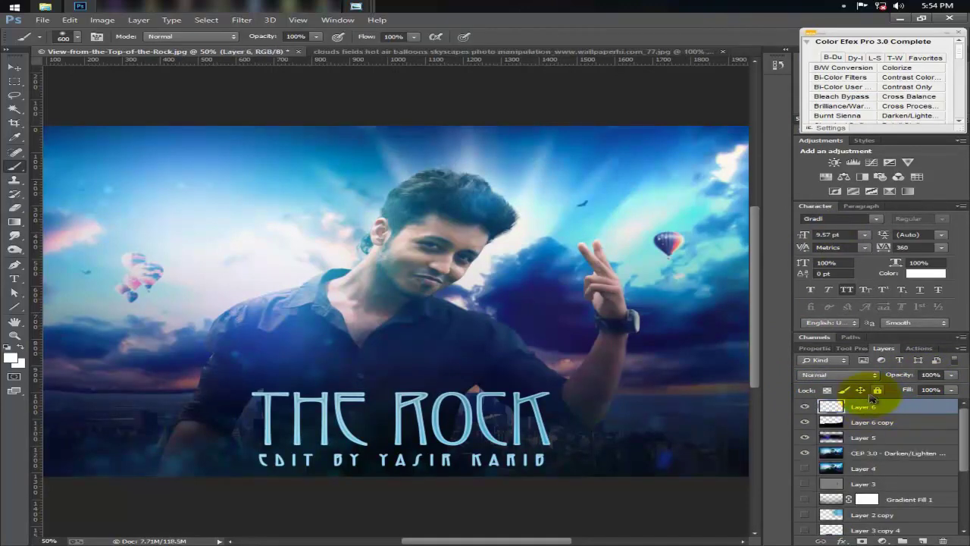
Scale the merged title down to about 97%.
key(ctrl+minus)
key(ctrl+minus)
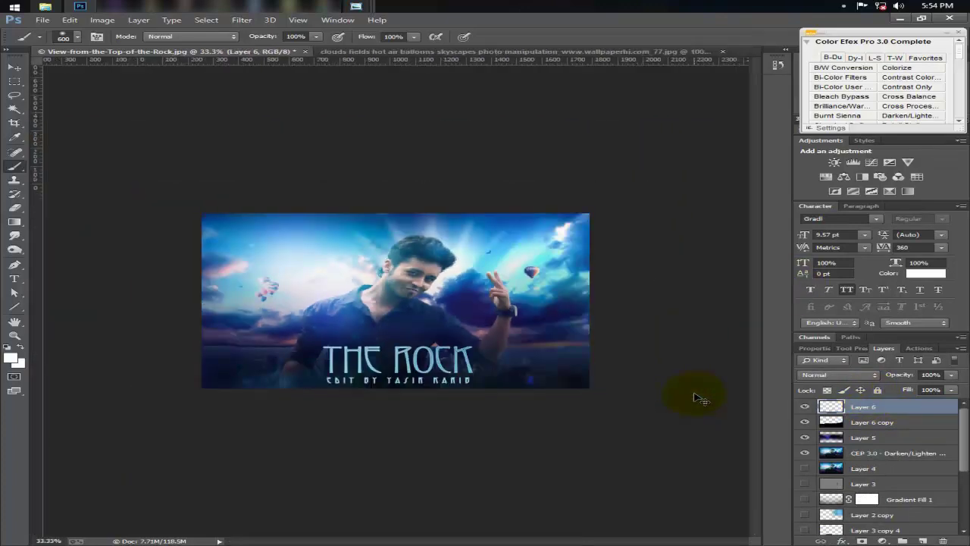
key(ctrl+plus)
key(ctrl+t)
drag(500, 362, 493, 363)
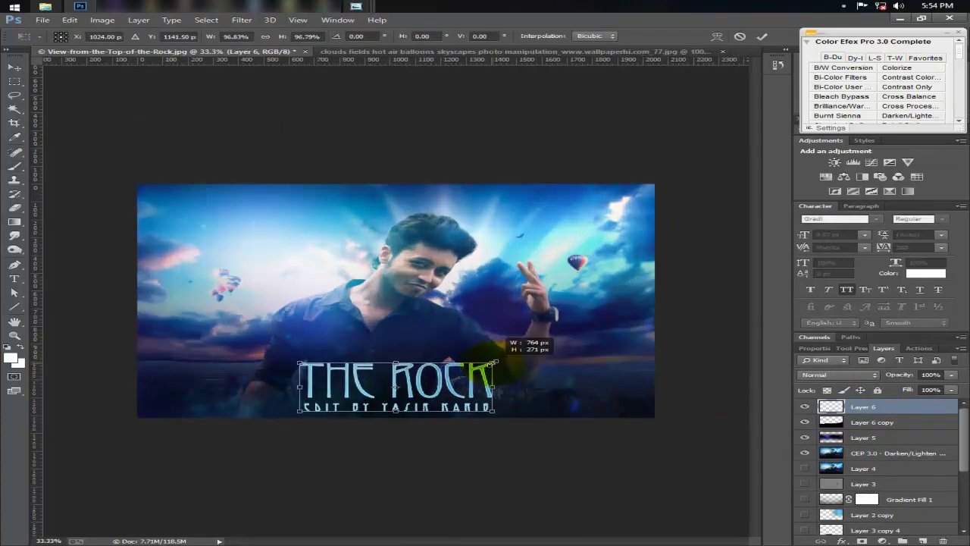
key(Return)
key(b)
key(v)
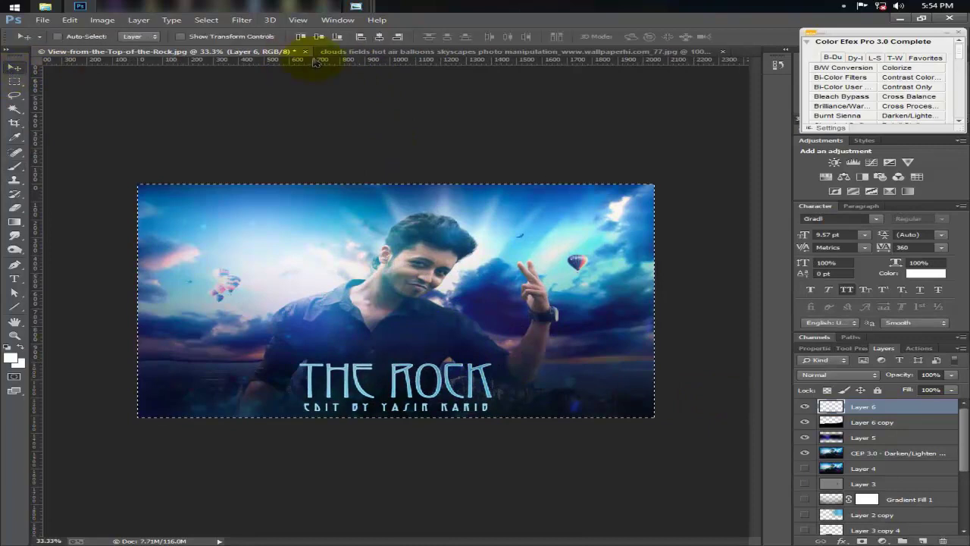
key(ctrl+plus)
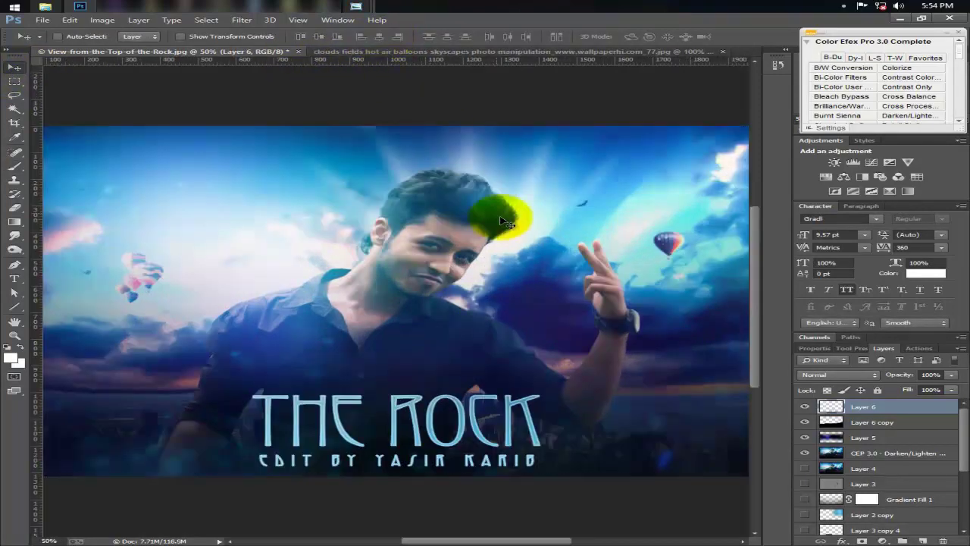
Select the CEP 3.0 layer and render a Movie Prime Lens Flare at 93% brightness.
click(243, 21)
mouse_move(253, 259)
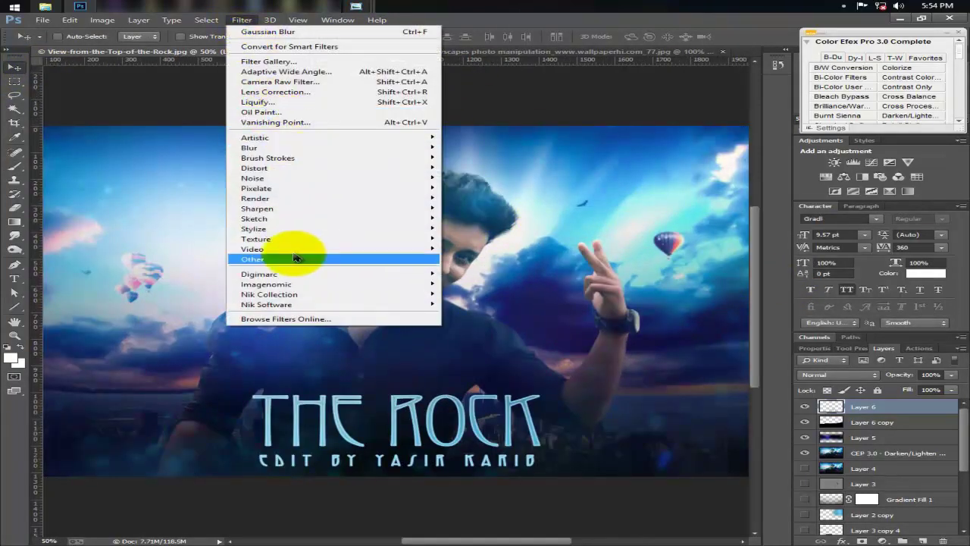
click(833, 422)
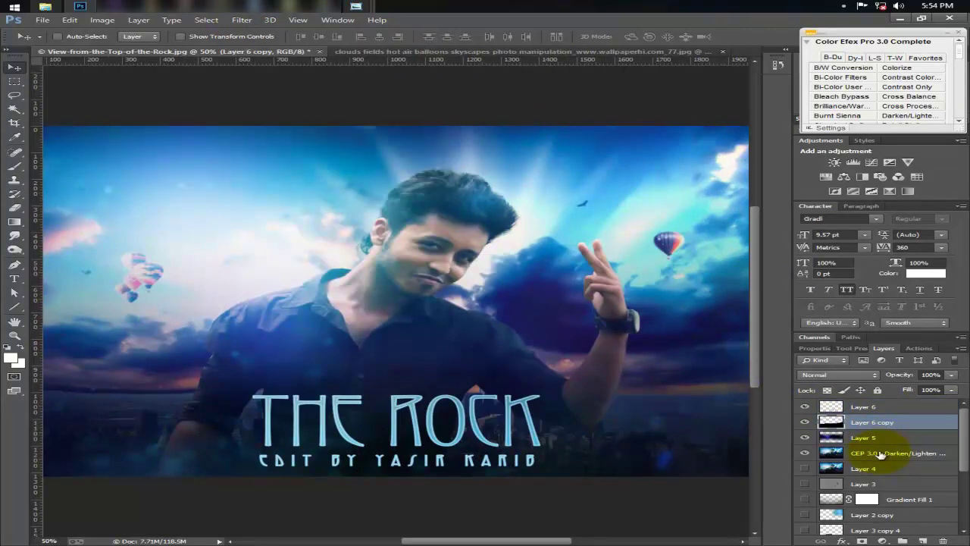
click(872, 452)
click(242, 20)
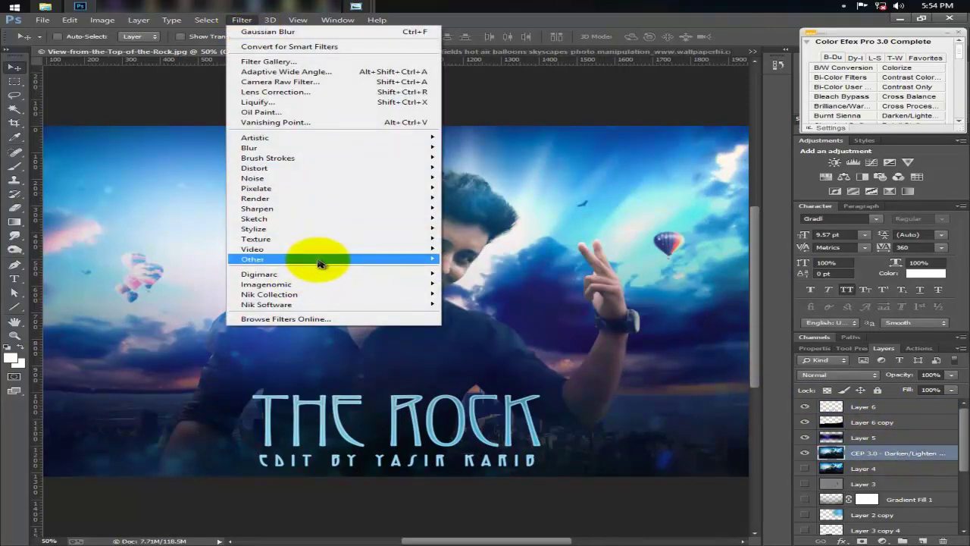
mouse_move(256, 198)
click(485, 229)
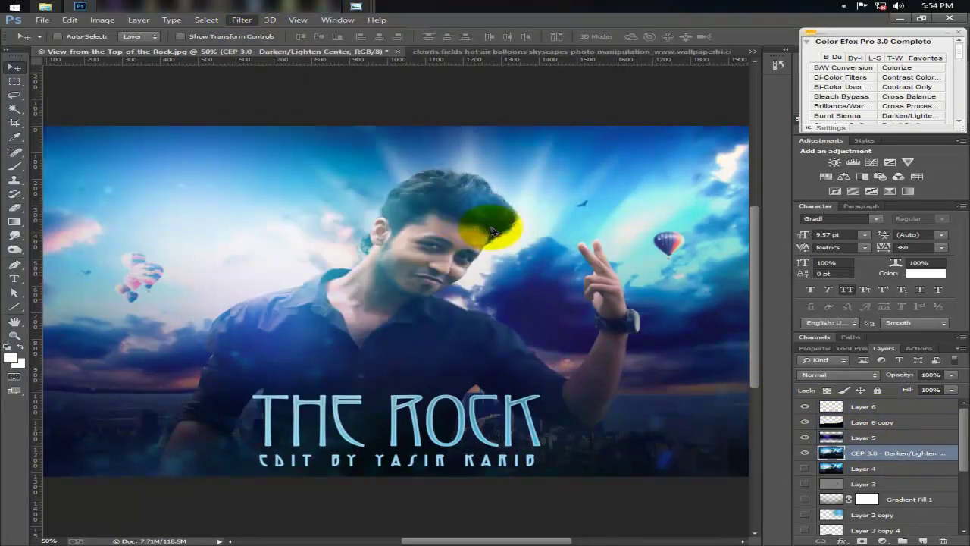
click(562, 277)
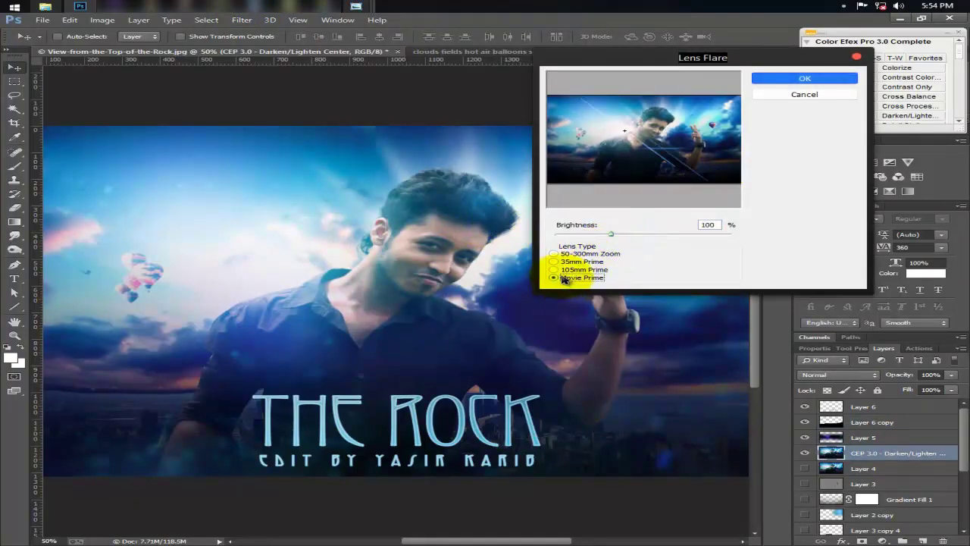
mouse_move(618, 237)
mouse_down()
mouse_move(628, 234)
mouse_move(557, 232)
mouse_up()
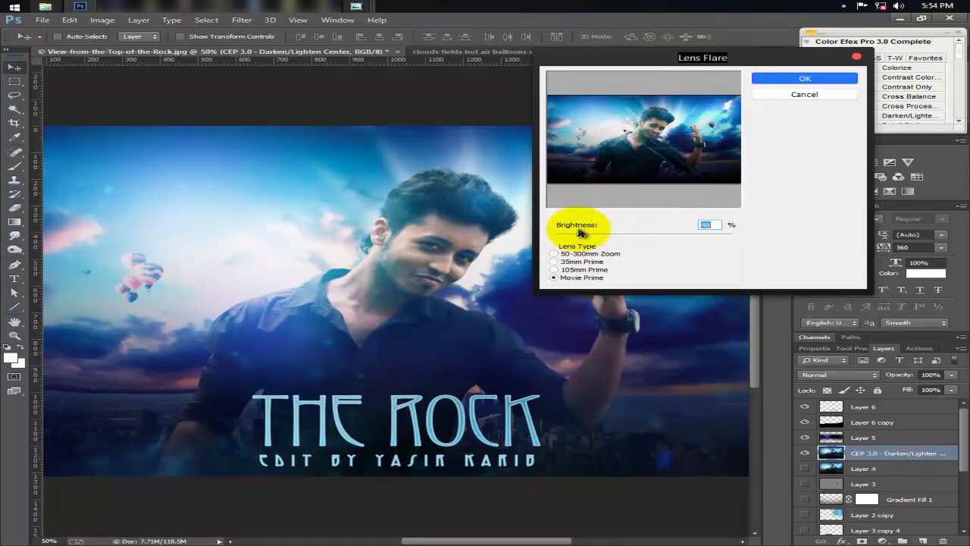
click(829, 79)
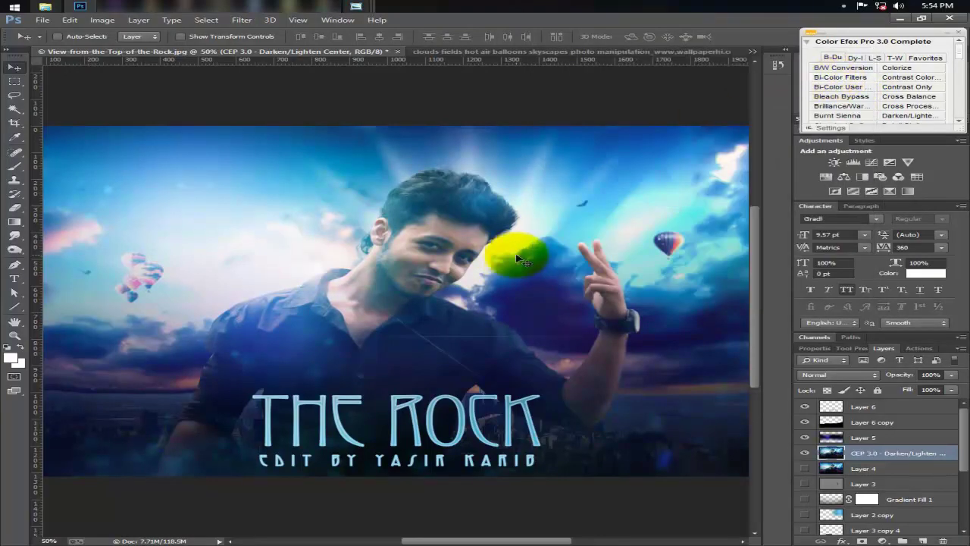
drag(515, 259, 513, 319)
Stamp a merged copy onto new Layer 7, hide lower layers, and launch Output Sharpener.
click(873, 411)
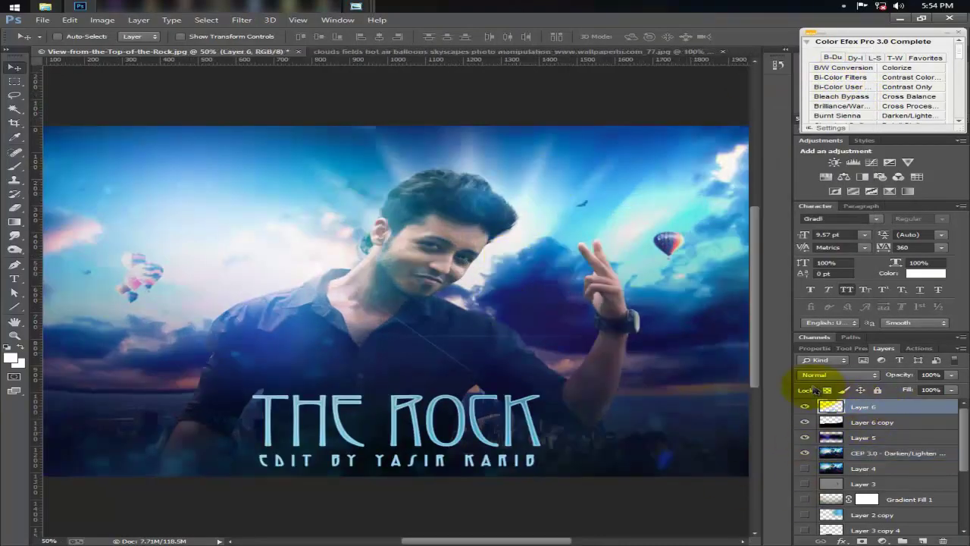
key(ctrl+shift+n)
key(Return)
click(139, 20)
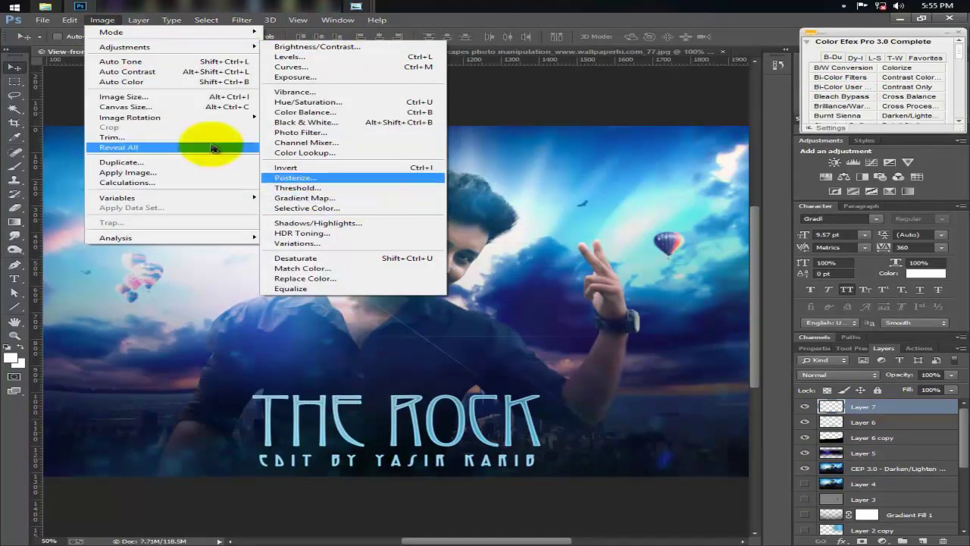
click(101, 27)
click(129, 172)
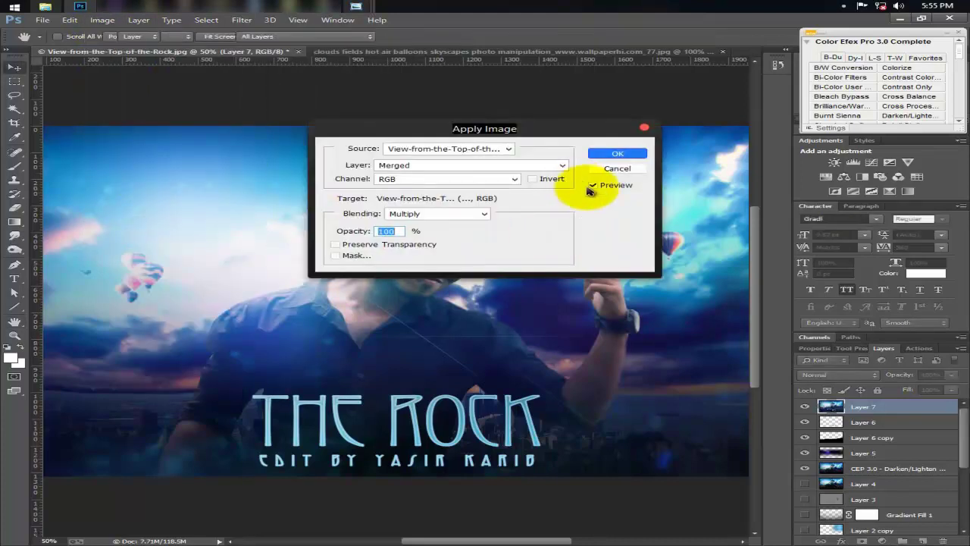
click(611, 156)
drag(802, 424, 805, 485)
click(242, 20)
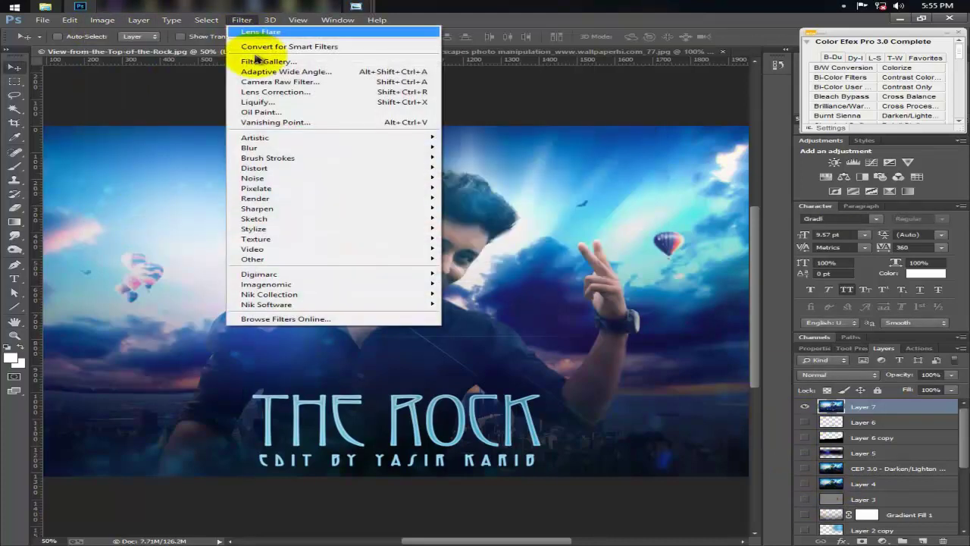
mouse_move(266, 304)
click(492, 337)
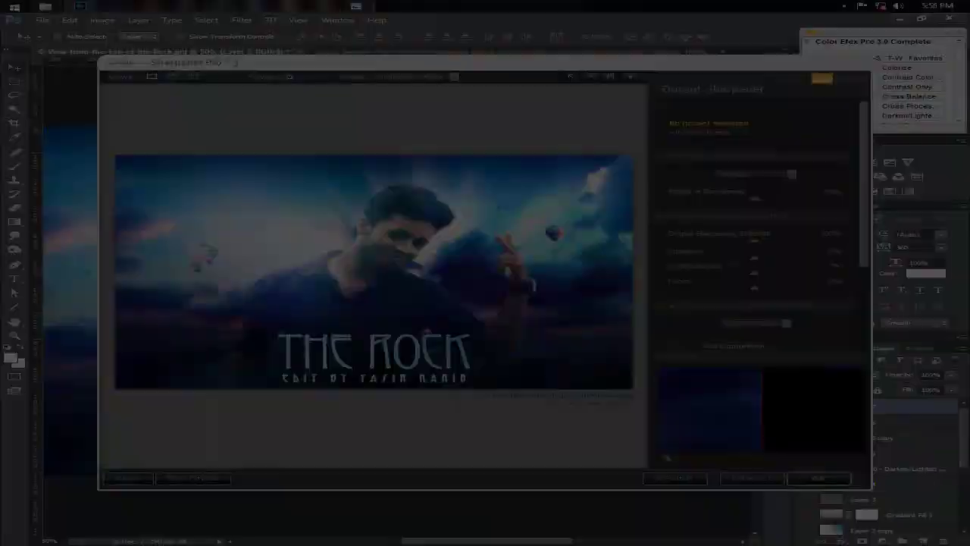
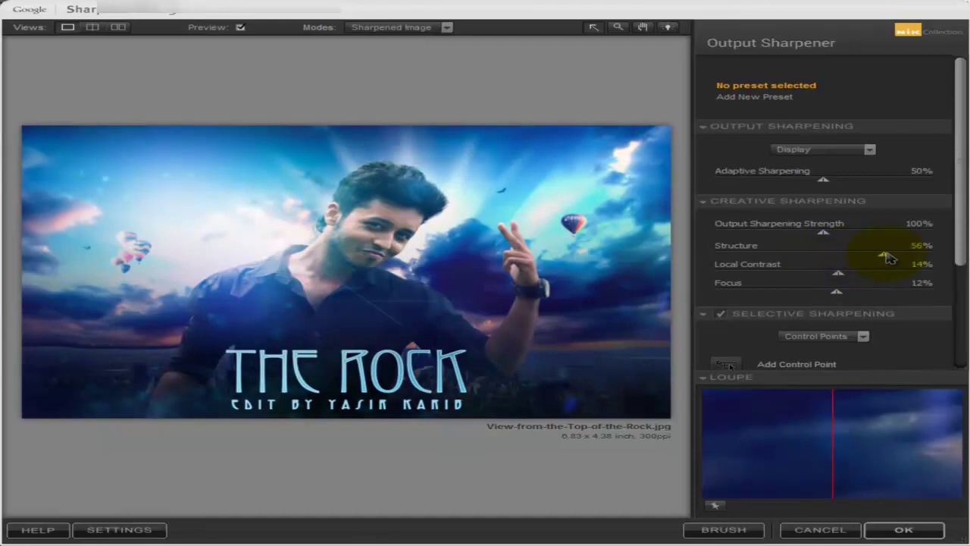
Apply Sharpener Pro output sharpening at 53% Structure, then size the Eraser for the face.
drag(886, 254, 882, 255)
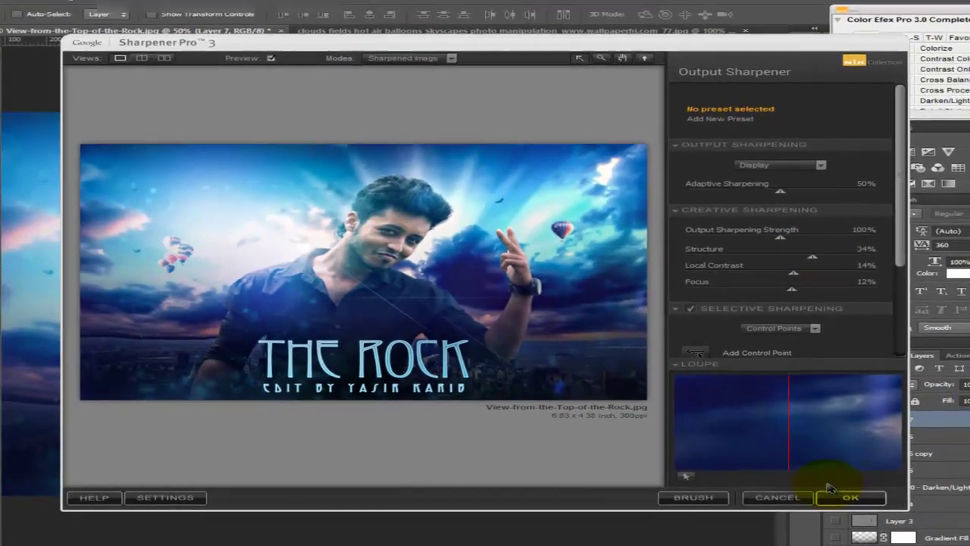
click(903, 529)
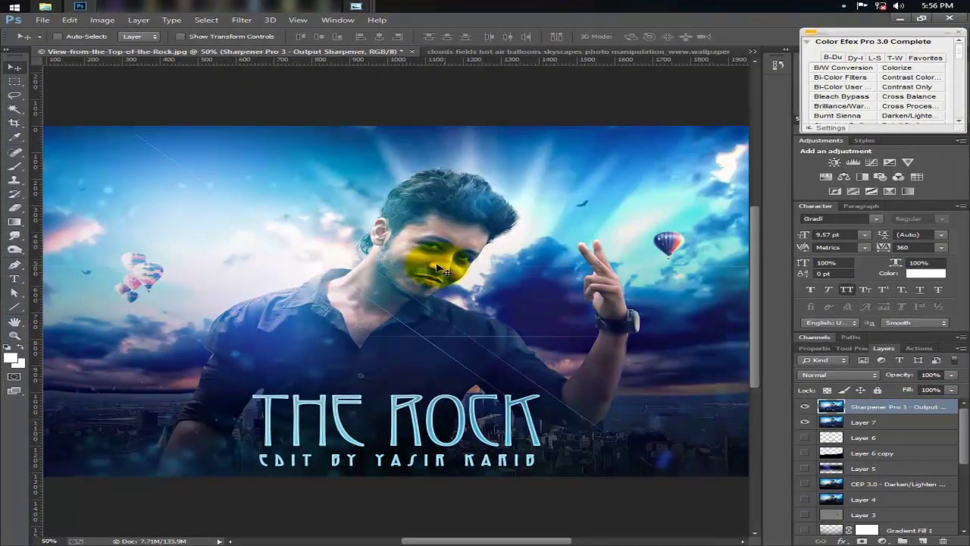
key(e)
key(bracketleft)
key(bracketleft)
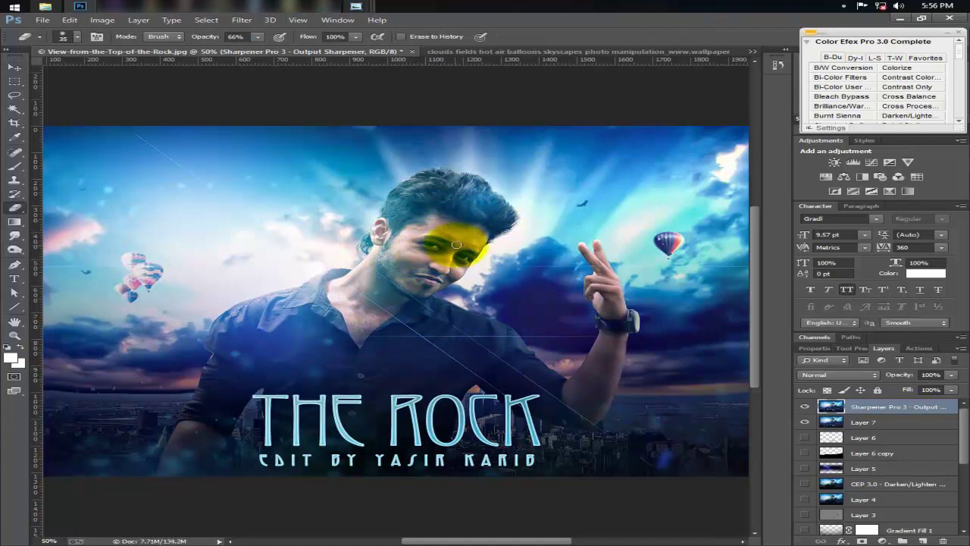
key(bracketleft)
key(bracketleft)
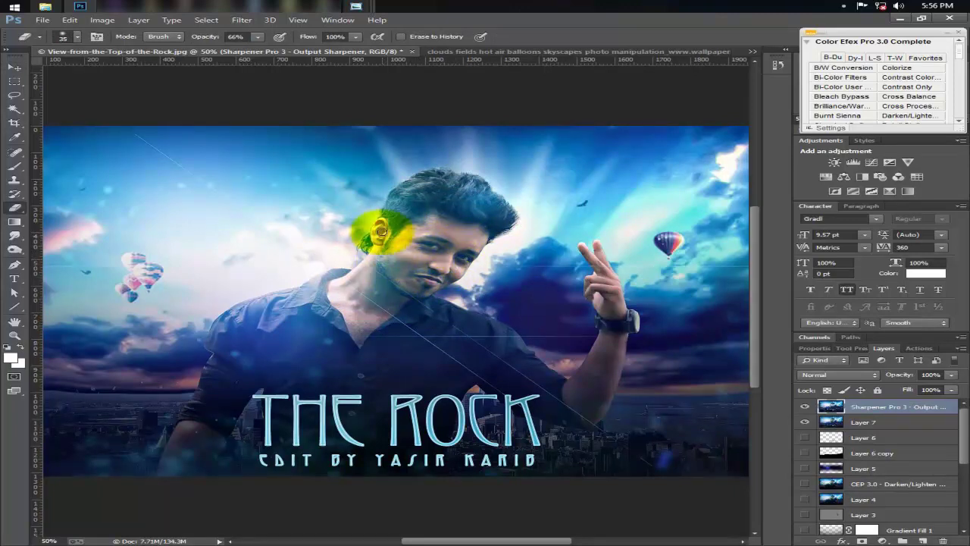
key(bracketright)
key(bracketright)
key(ctrl+minus)
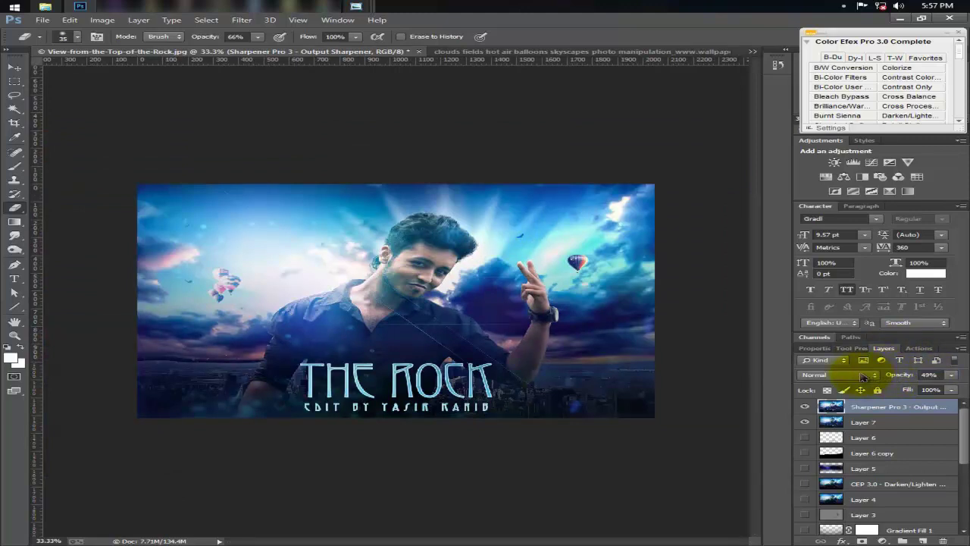
key(ctrl+plus)
Add a Gradient Fill layer whose stops are black and a dark colour.
click(880, 539)
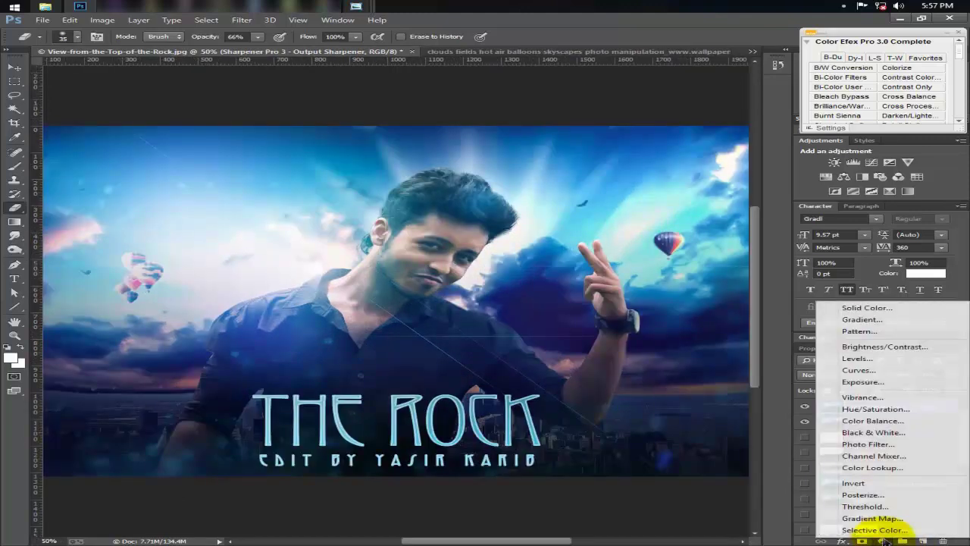
click(898, 320)
click(818, 43)
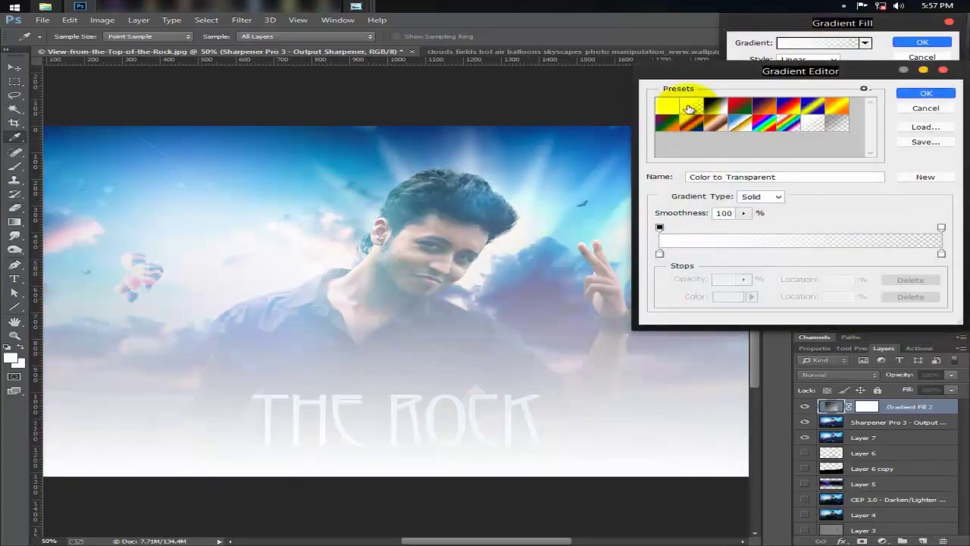
click(660, 253)
click(735, 300)
drag(687, 389, 660, 515)
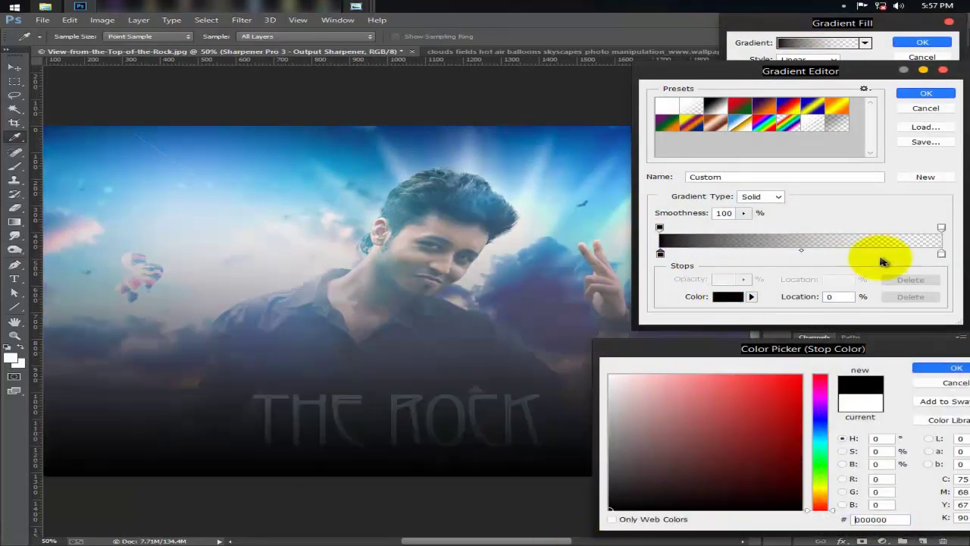
key(Return)
click(941, 253)
click(731, 299)
drag(682, 411, 667, 523)
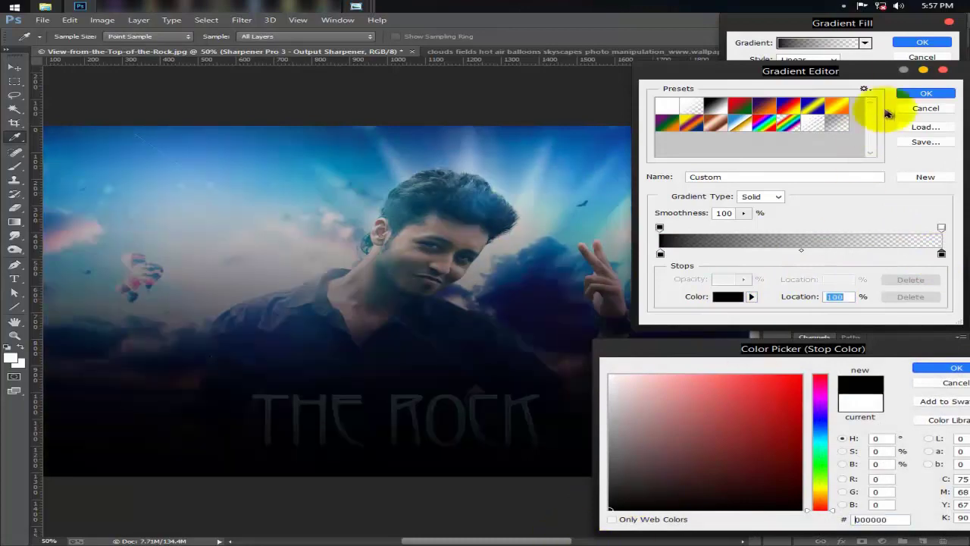
key(Return)
click(924, 92)
Make the gradient Radial, reversed, at scale 255, and reposition it.
click(822, 63)
click(806, 79)
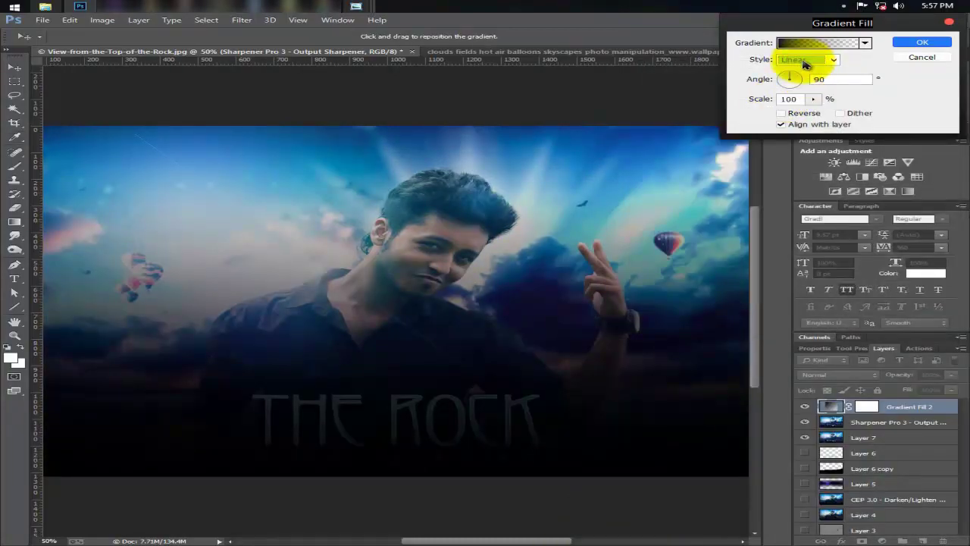
key(Down)
click(780, 113)
mouse_move(762, 99)
mouse_down()
mouse_move(888, 100)
mouse_move(911, 80)
mouse_up()
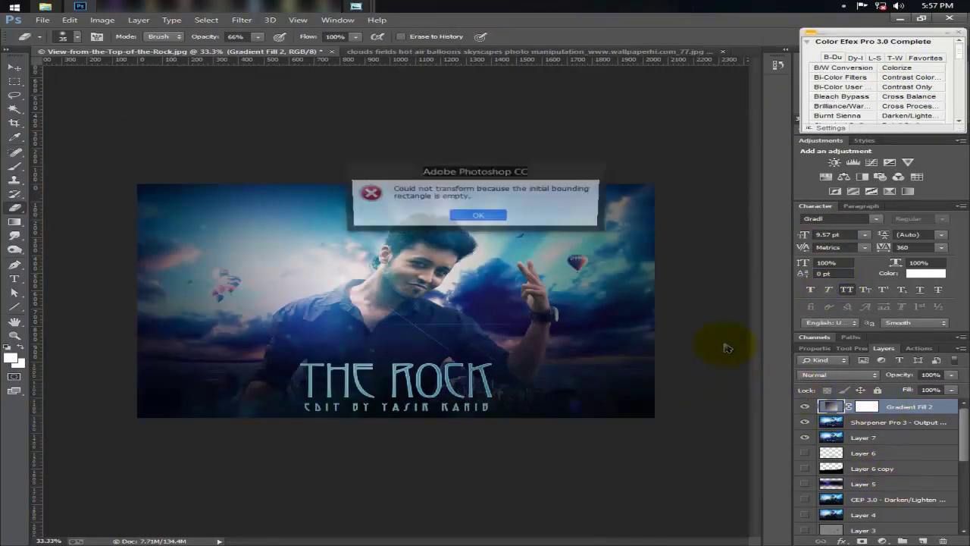
click(498, 217)
Rasterize the gradient fill and enlarge it past the edges, shifted up-left.
key(b)
click(617, 331)
key(Return)
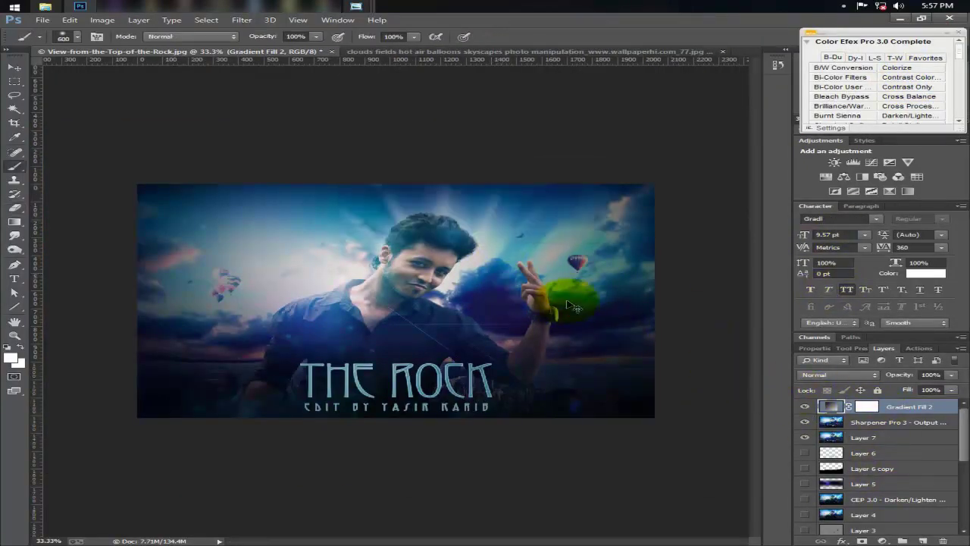
key(ctrl+t)
drag(654, 417, 697, 460)
drag(643, 410, 577, 362)
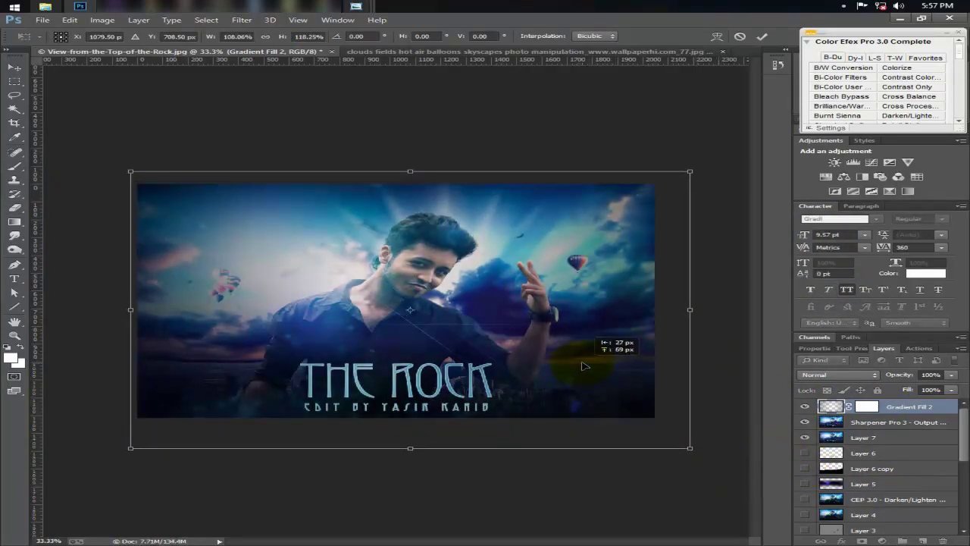
key(Return)
Add a Curves adjustment layer that brightens the RGB highlights.
click(882, 540)
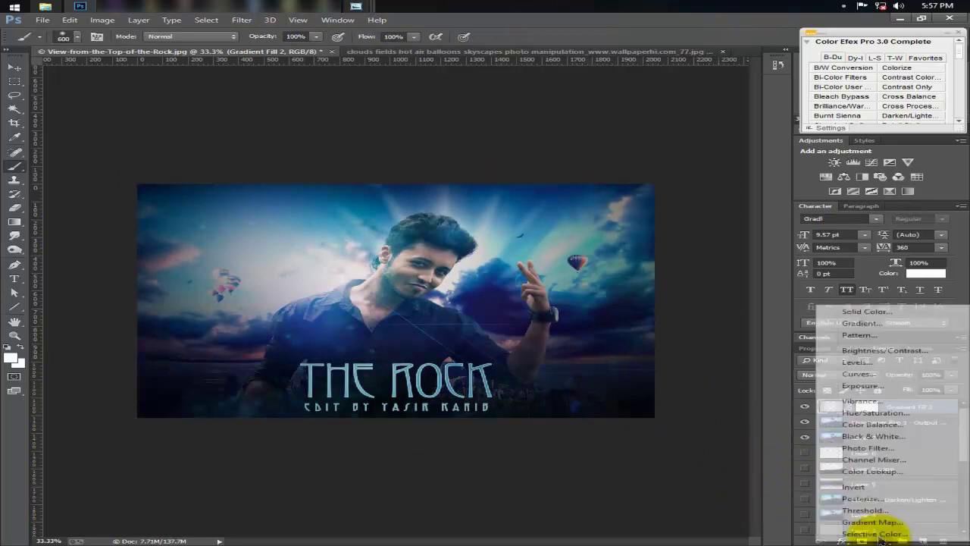
click(875, 376)
click(841, 394)
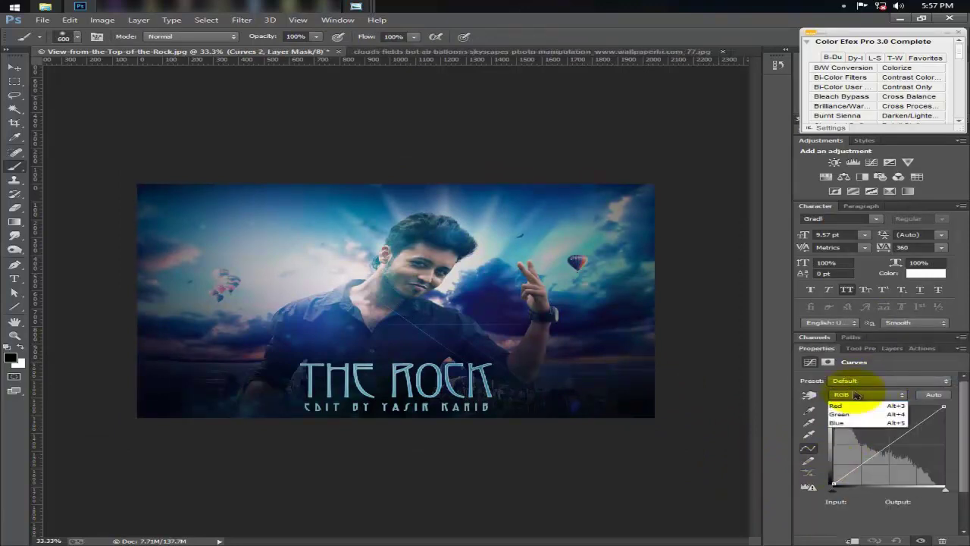
click(843, 429)
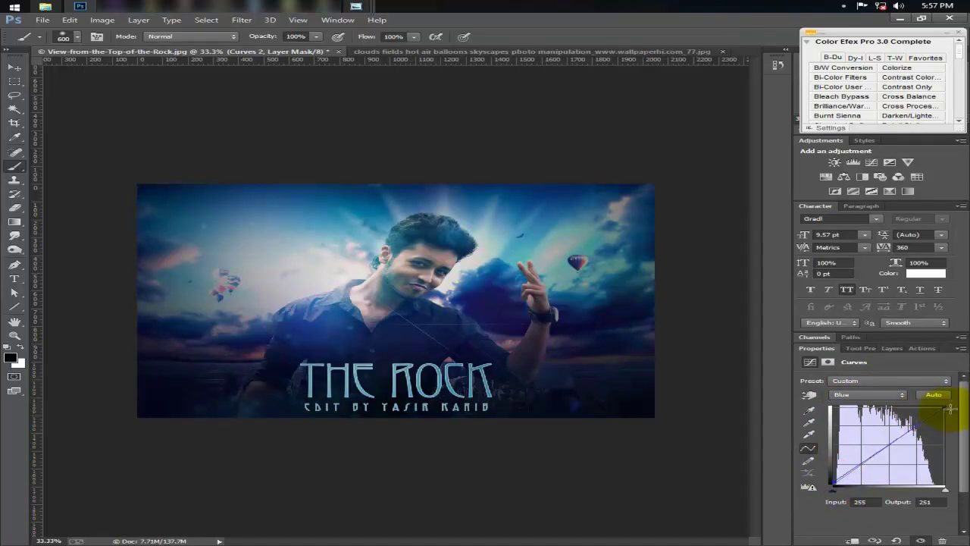
click(868, 394)
click(847, 382)
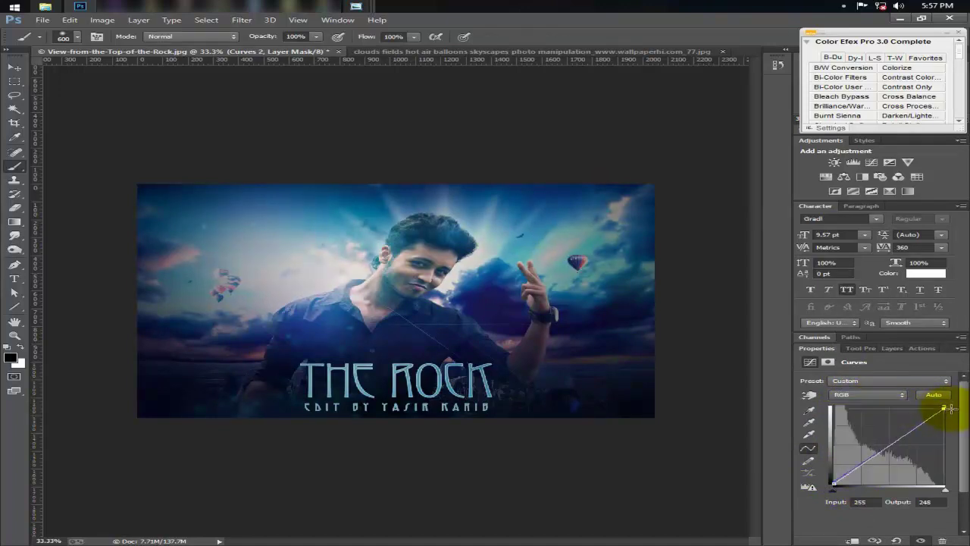
drag(945, 407, 937, 405)
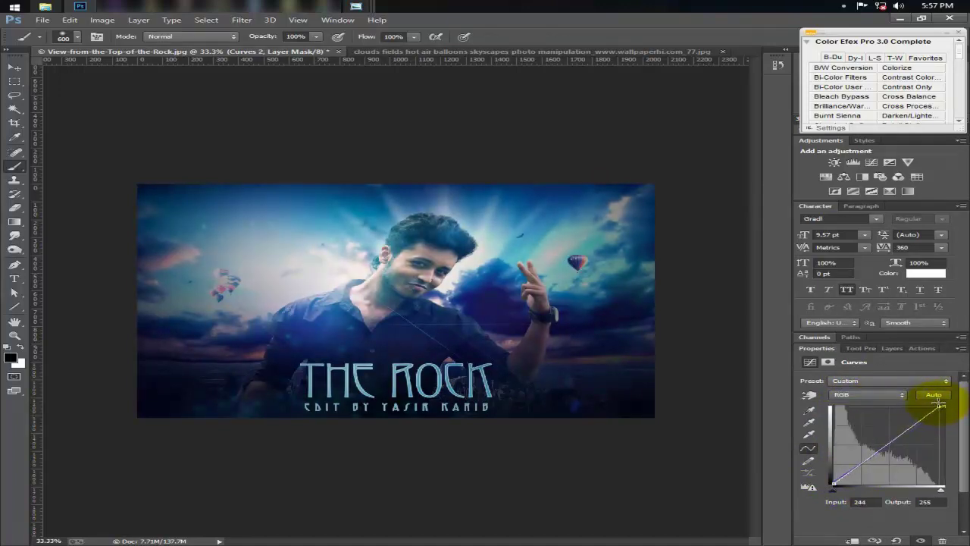
click(892, 348)
Paint a large white glow over the man's head on a new layer.
scroll(678, 448, up, 1)
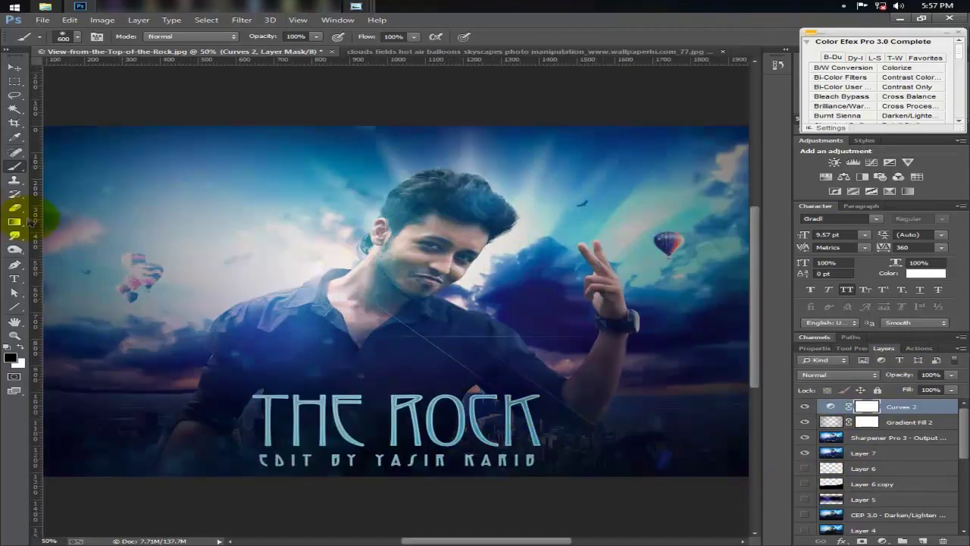
click(13, 358)
drag(677, 461, 508, 325)
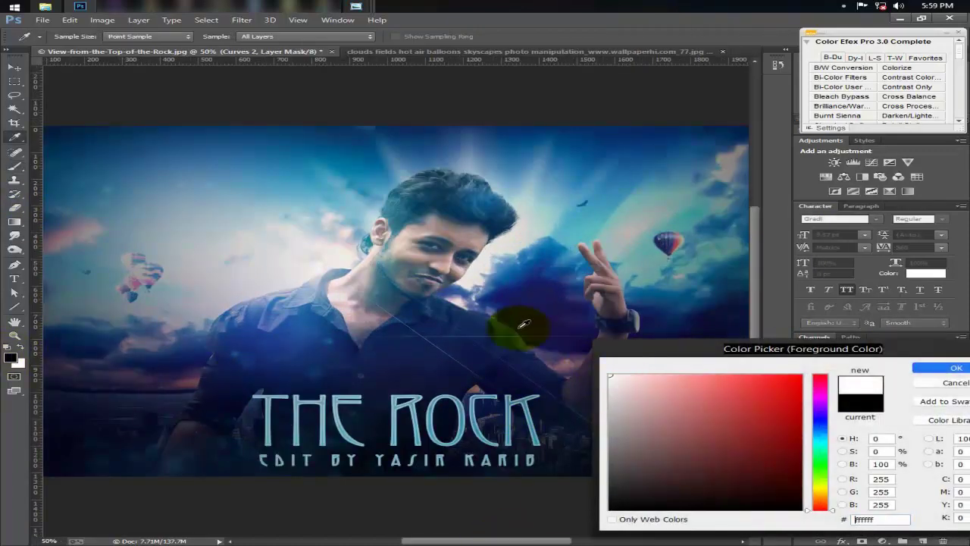
key(Return)
key(ctrl+shift+n)
key(Return)
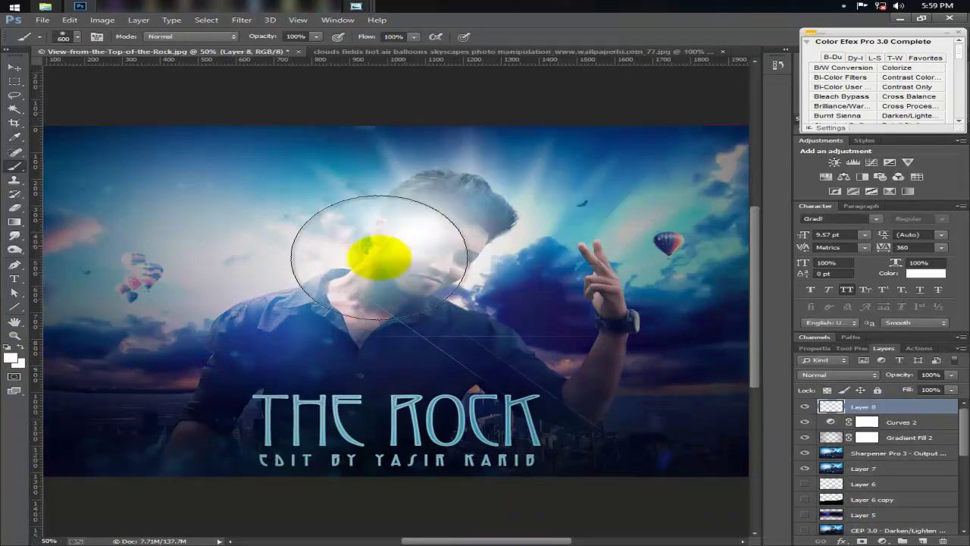
mouse_move(346, 256)
mouse_down()
mouse_move(259, 412)
mouse_move(466, 394)
mouse_up()
Blend Layer 8 in Soft Light at 15% opacity, then browse File > Open to the D: drive.
click(885, 377)
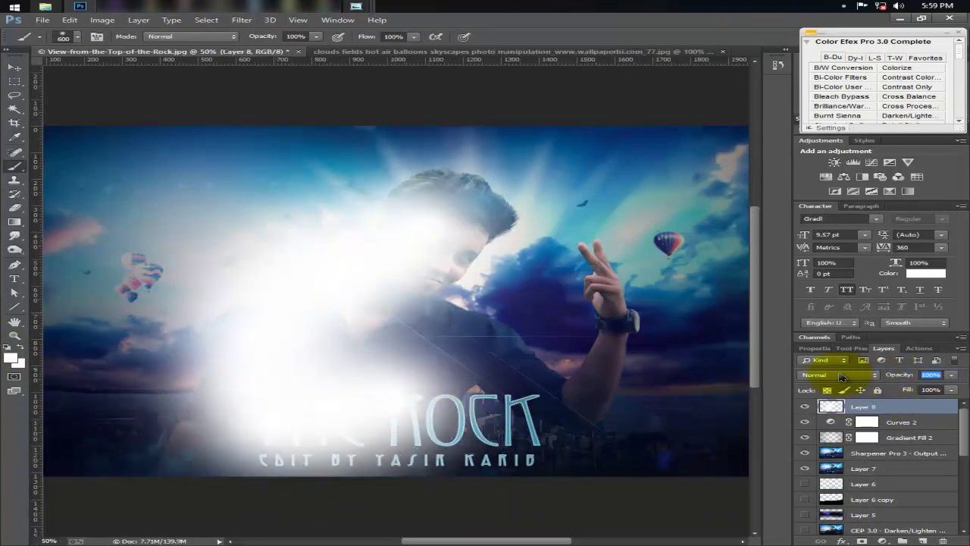
click(841, 374)
click(834, 240)
drag(896, 375, 886, 377)
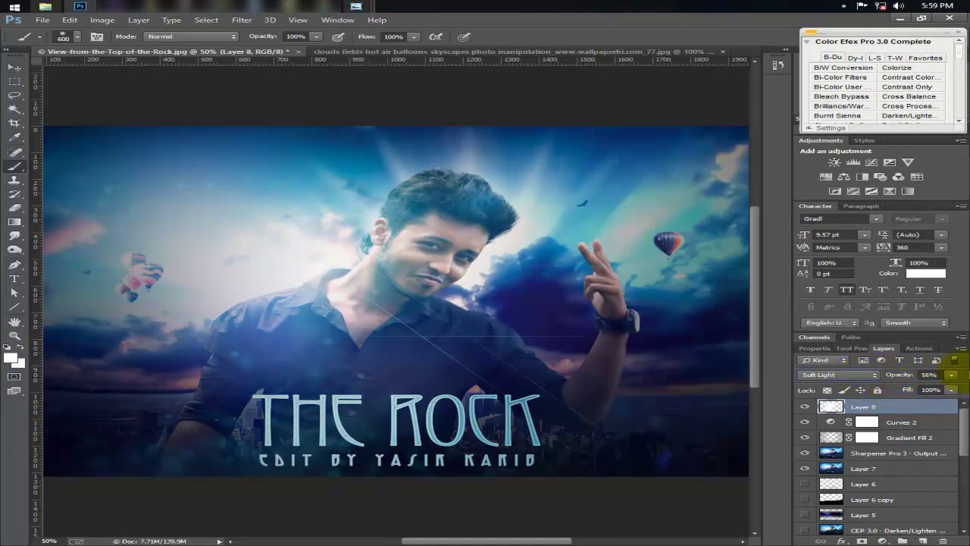
text(5)
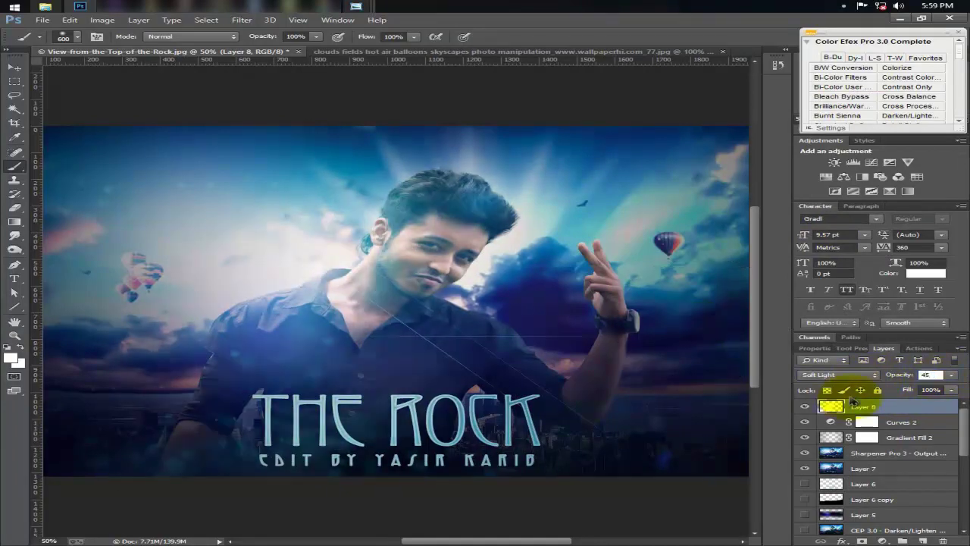
drag(904, 377, 833, 382)
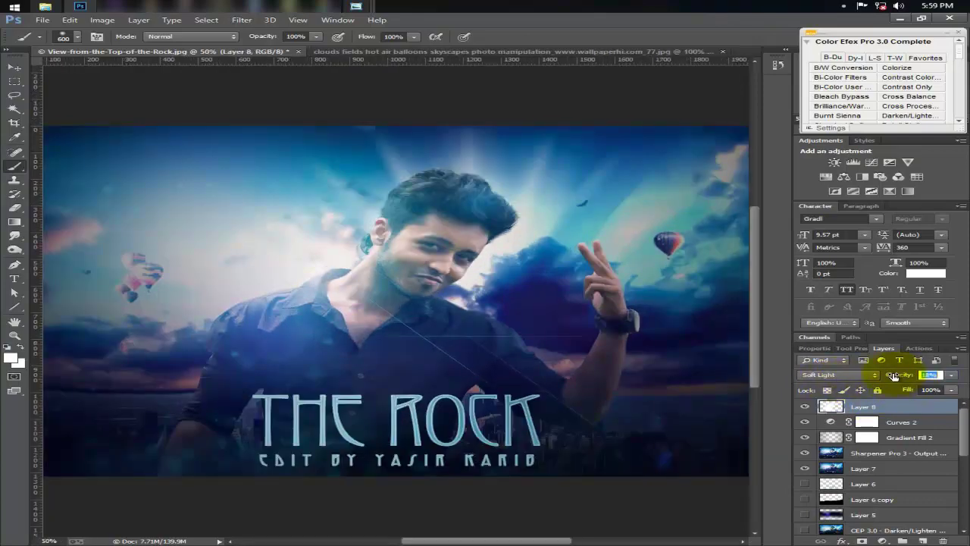
click(43, 19)
click(53, 44)
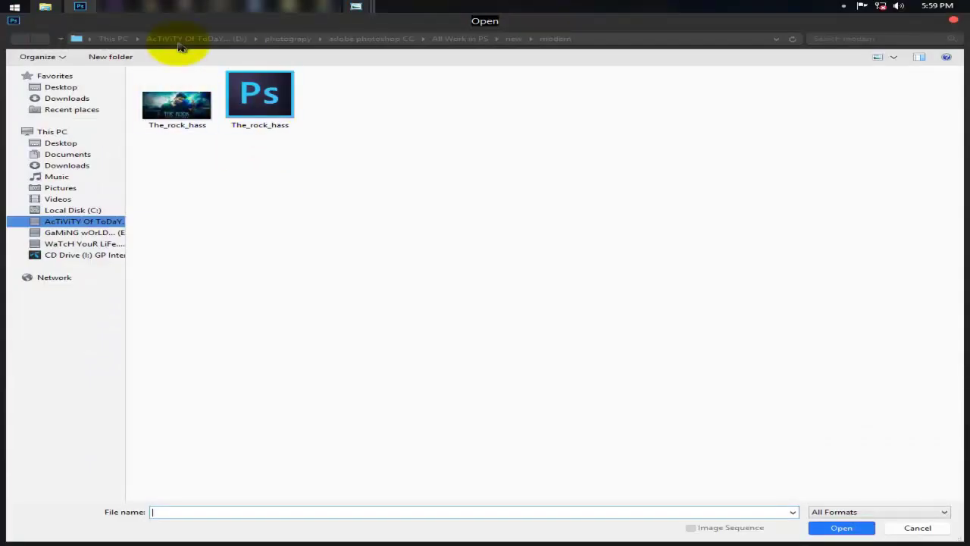
click(179, 39)
Open YASIRKARIB_Tutorial.png from the My_Work_logo folder and drag it into the poster.
double_click(260, 111)
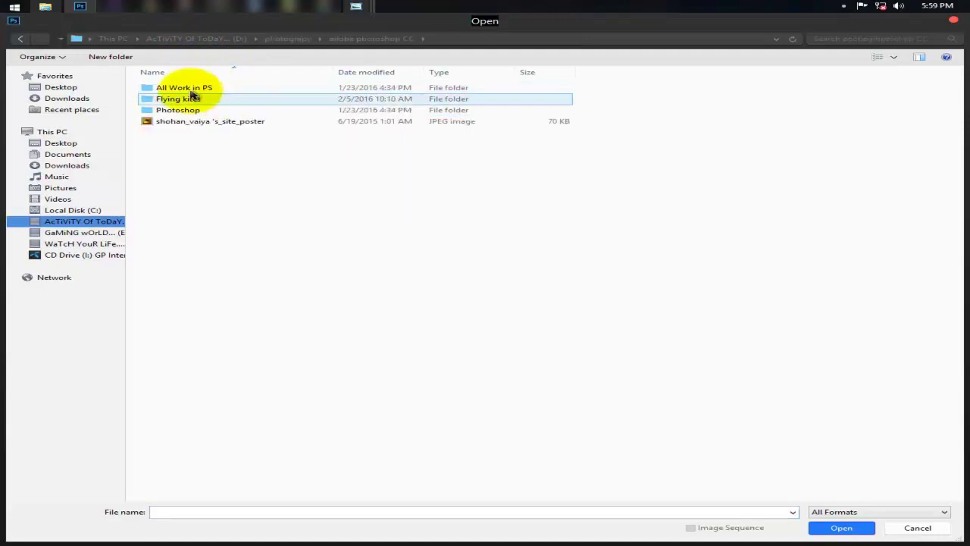
double_click(188, 88)
double_click(421, 108)
double_click(580, 113)
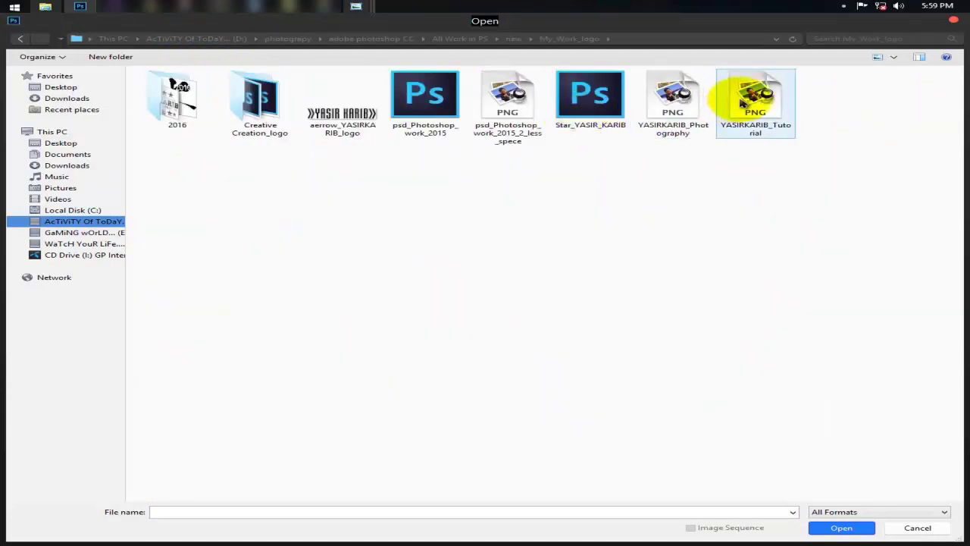
double_click(747, 106)
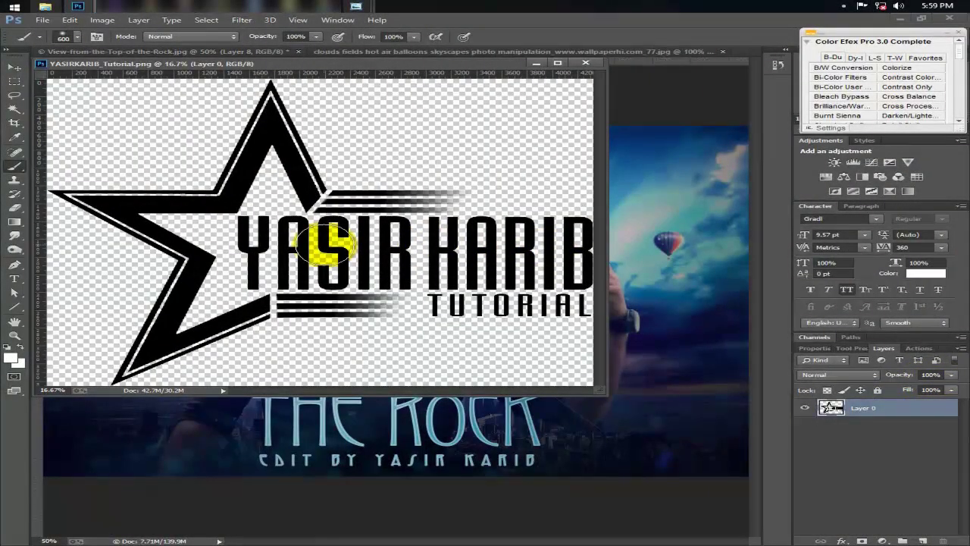
drag(254, 331, 667, 250)
click(585, 62)
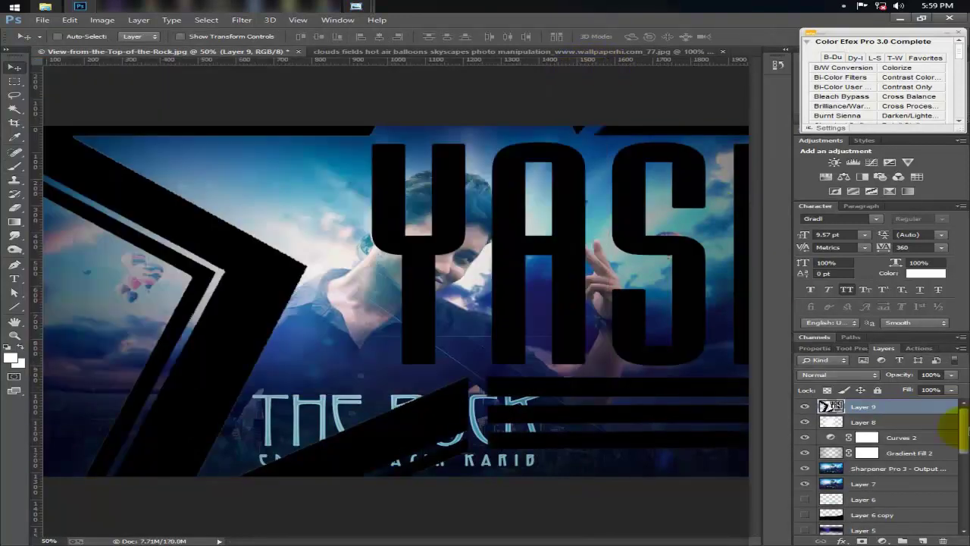
Give the logo layer a white Color Overlay style.
double_click(945, 410)
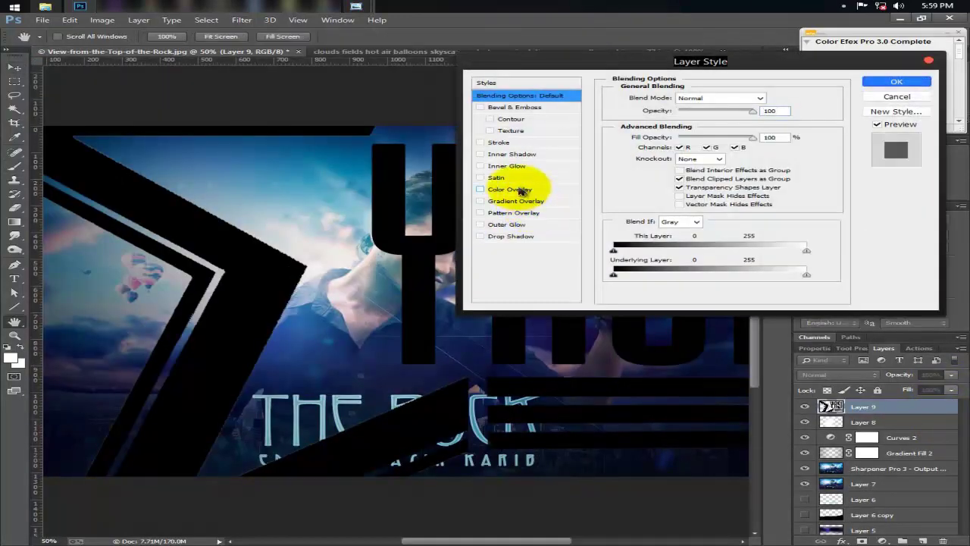
click(530, 189)
click(770, 98)
click(613, 310)
click(932, 303)
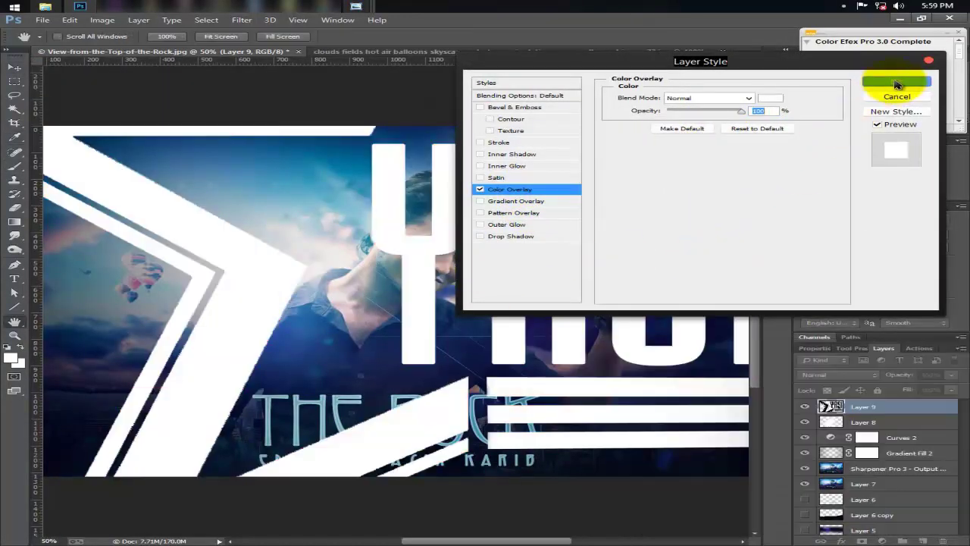
click(896, 82)
Shrink the logo and move it to the image's upper left.
key(v)
key(ctrl+minus)
key(ctrl+minus)
key(ctrl+minus)
key(ctrl+minus)
key(ctrl+t)
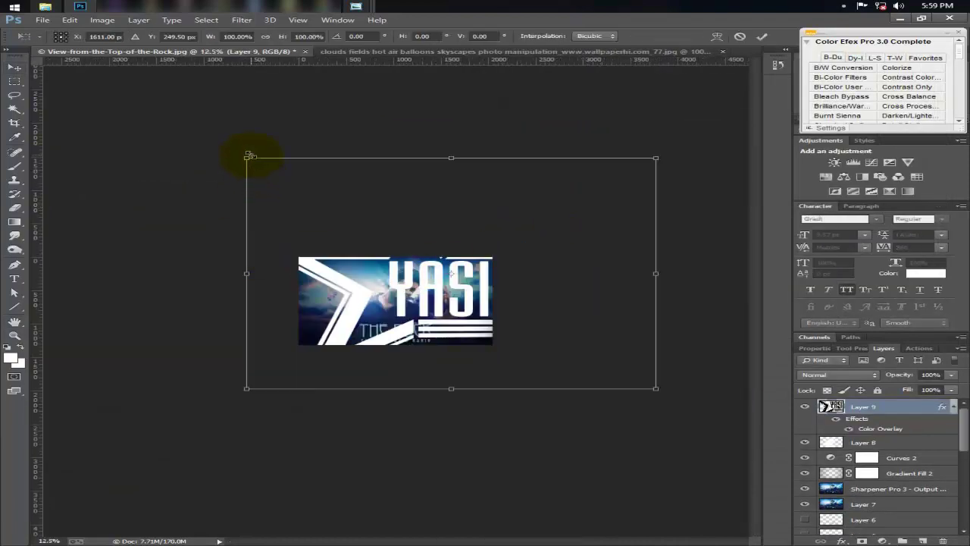
drag(244, 156, 582, 333)
drag(612, 370, 357, 280)
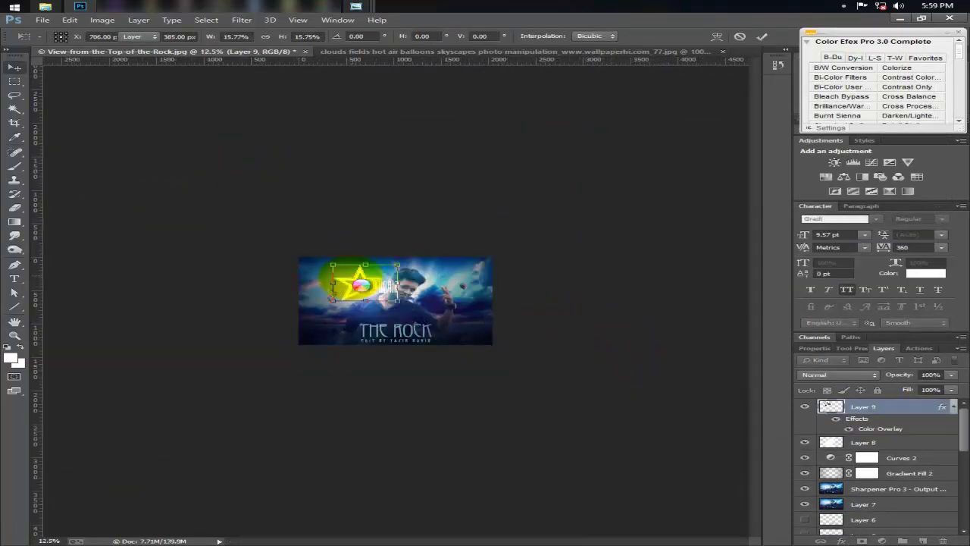
key(Return)
key(ctrl+plus)
key(ctrl+plus)
key(ctrl+plus)
scroll(353, 282, down, 2)
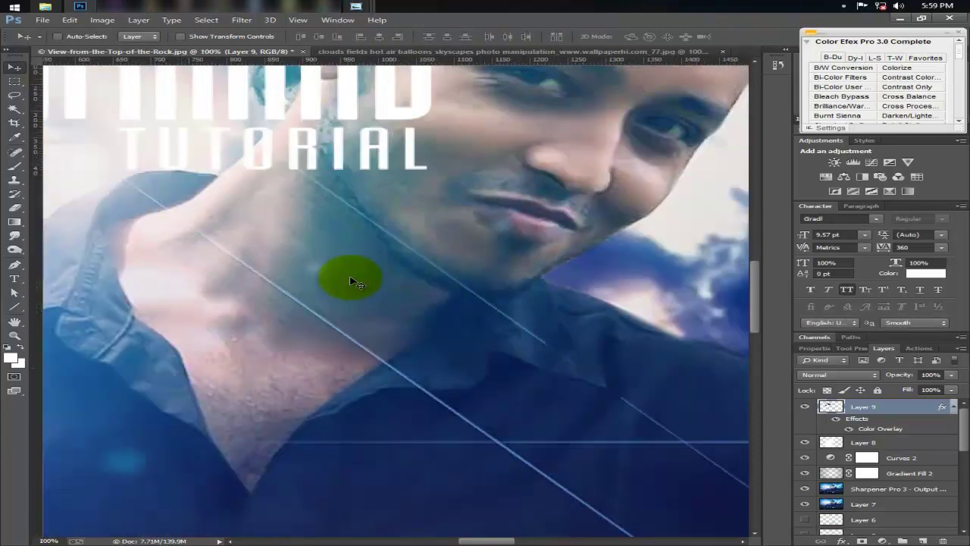
scroll(353, 282, down, 1)
scroll(353, 282, down, 2)
Set the logo layer to Overlay blending and rasterize its layer style.
click(838, 375)
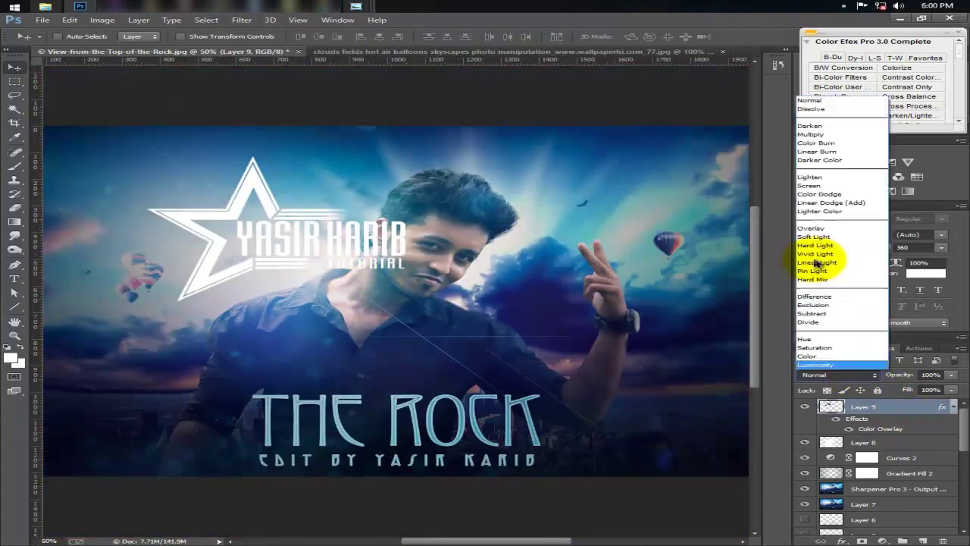
click(808, 229)
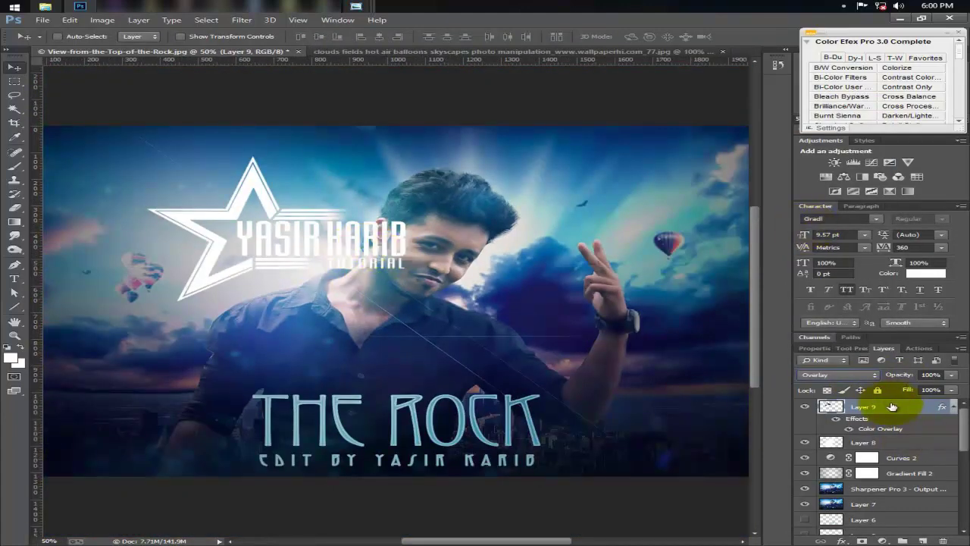
double_click(892, 407)
click(950, 91)
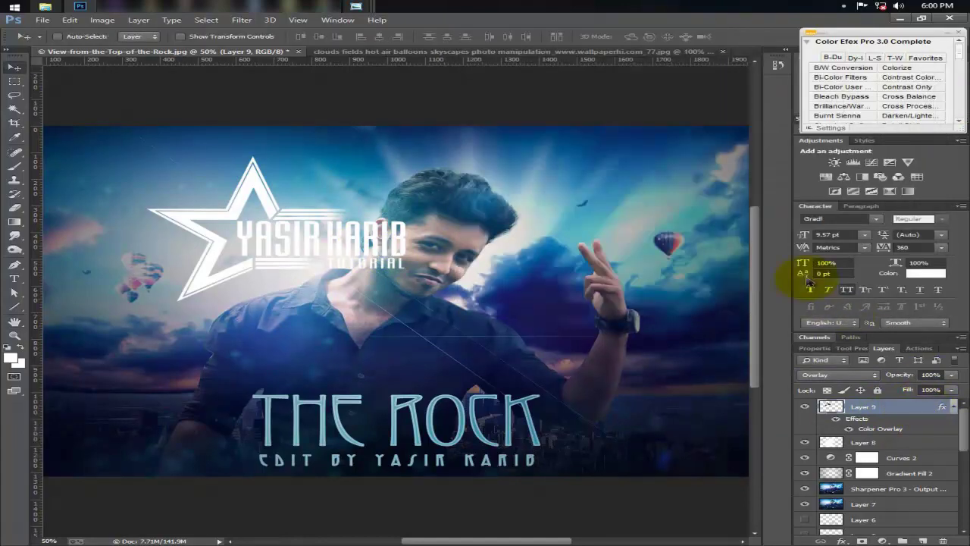
right_click(834, 407)
click(699, 216)
Tilt the logo slightly, scale it to about 67% at top-left, and blend it with Overlay.
key(ctrl+t)
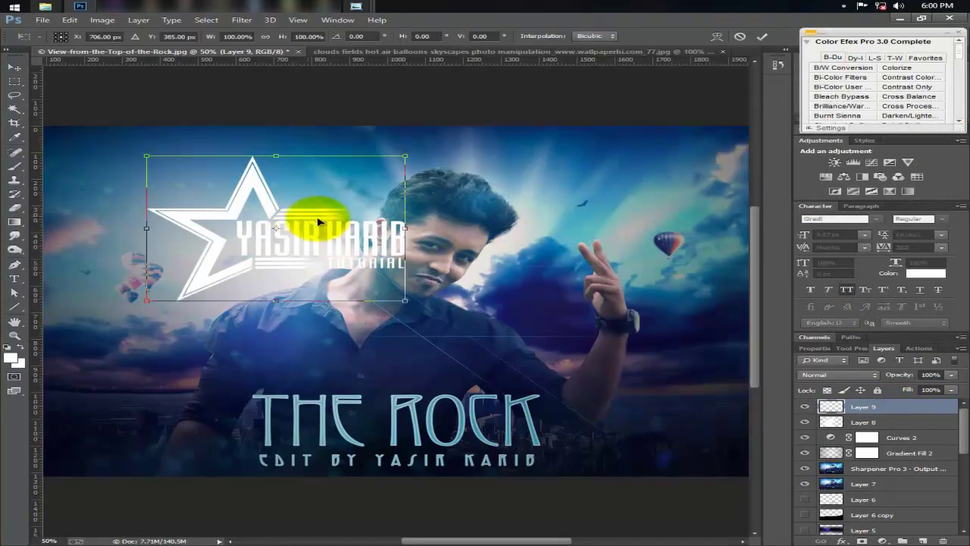
drag(403, 154, 411, 234)
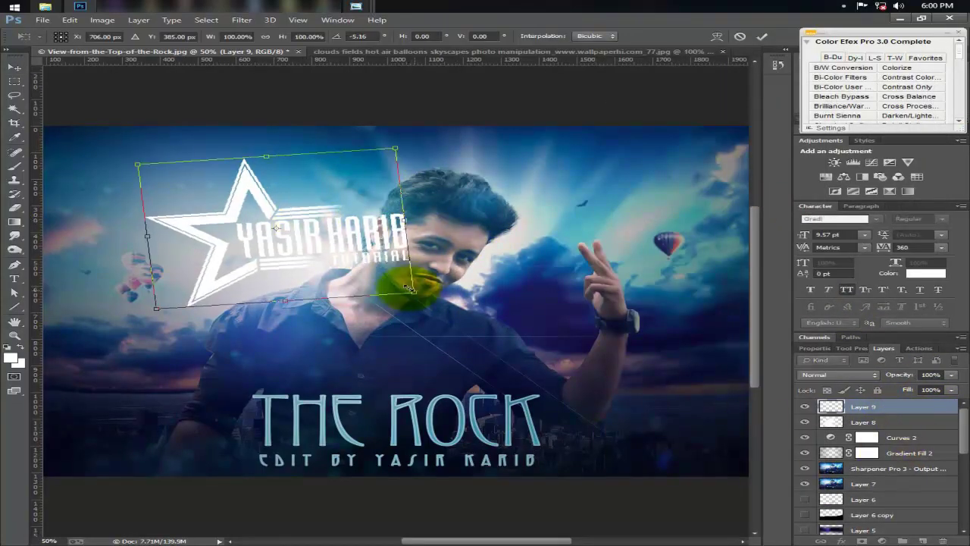
mouse_move(406, 287)
mouse_down()
mouse_move(326, 246)
mouse_move(255, 169)
mouse_up()
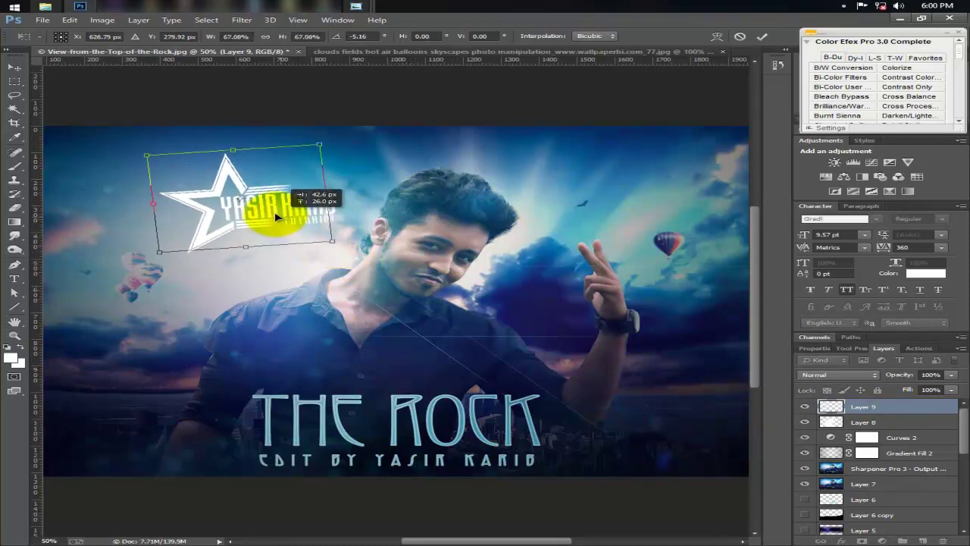
drag(260, 207, 251, 204)
key(Return)
click(855, 377)
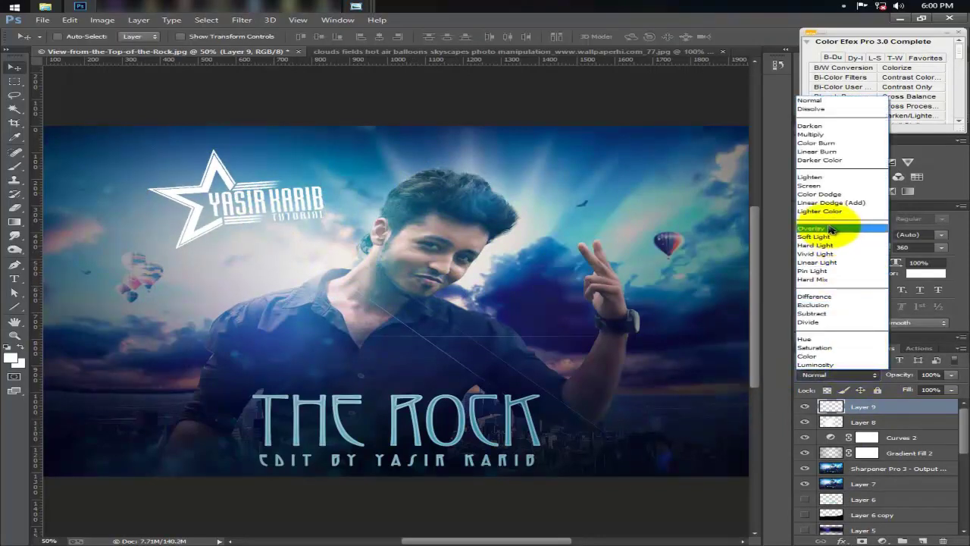
click(831, 229)
key(ctrl+minus)
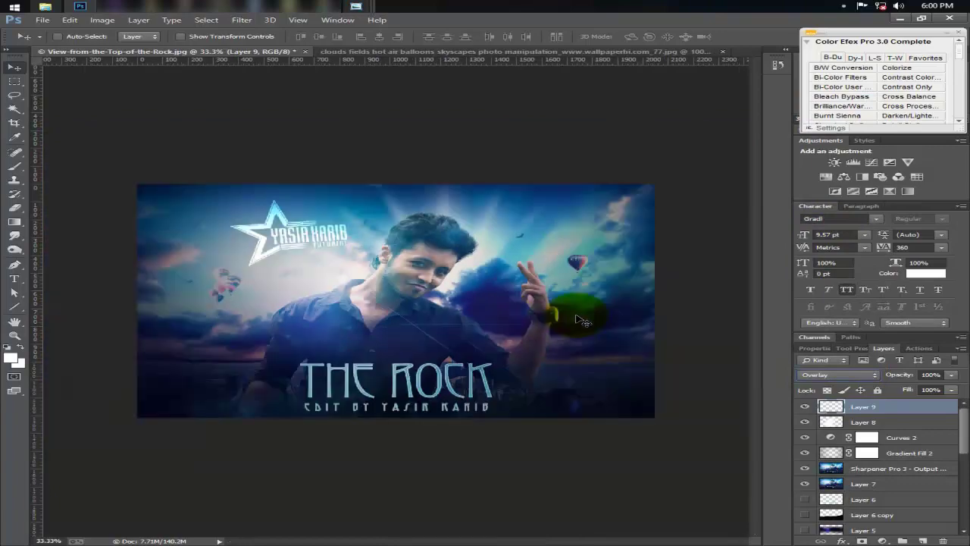
key(ctrl+plus)
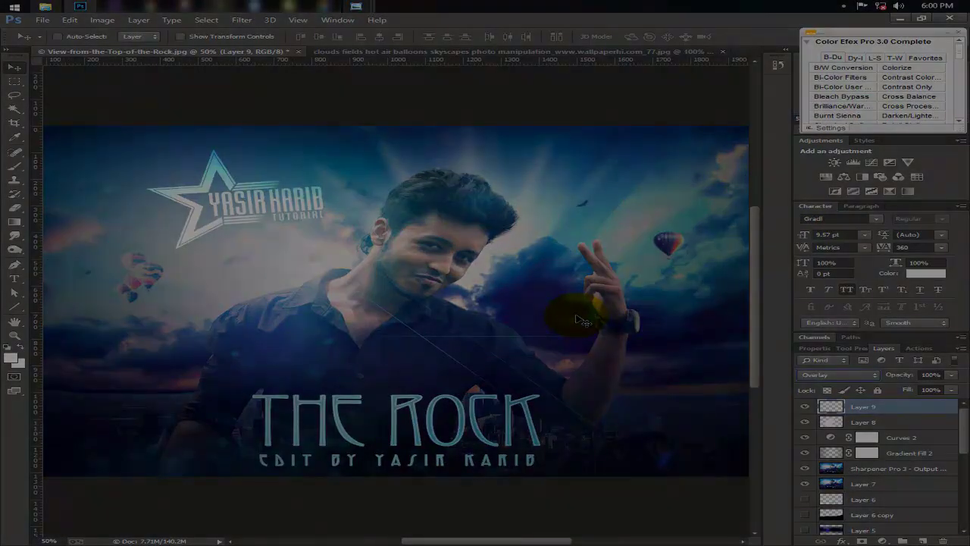